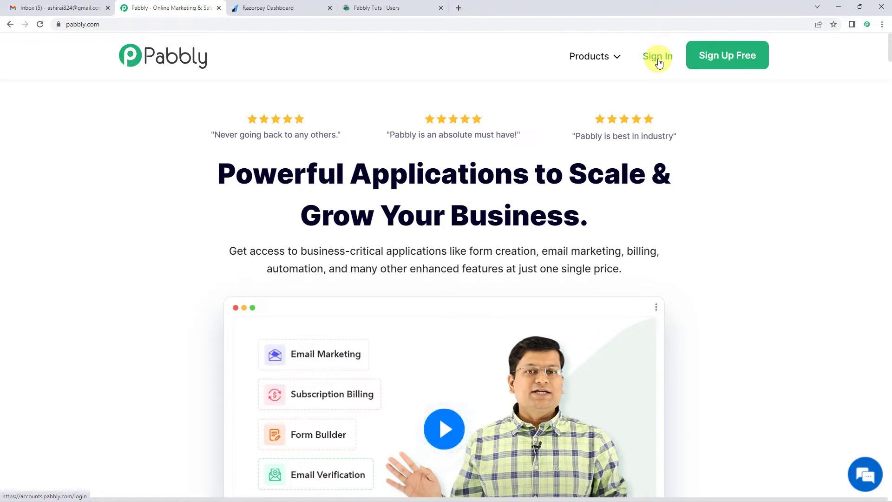
# Step: Sign in to Pabbly and create a Pabbly Connect workflow named "Razorpay To go4clic"
pyautogui.click(659, 62)
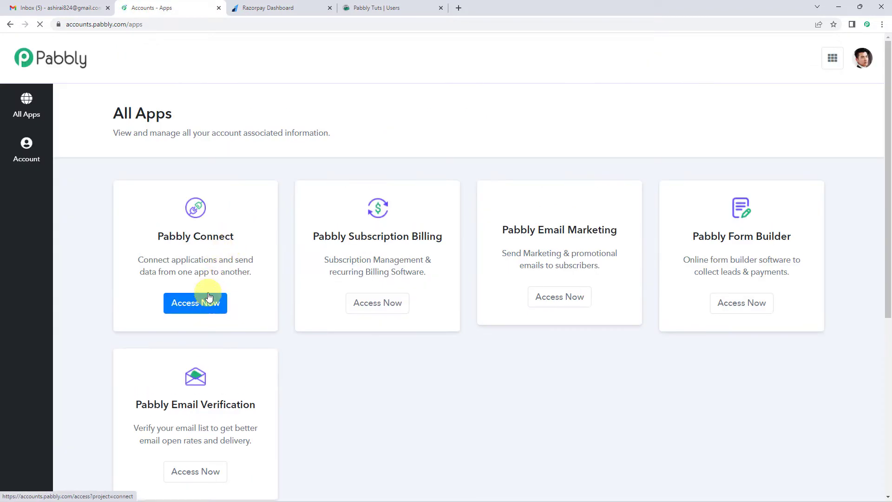
pyautogui.click(208, 304)
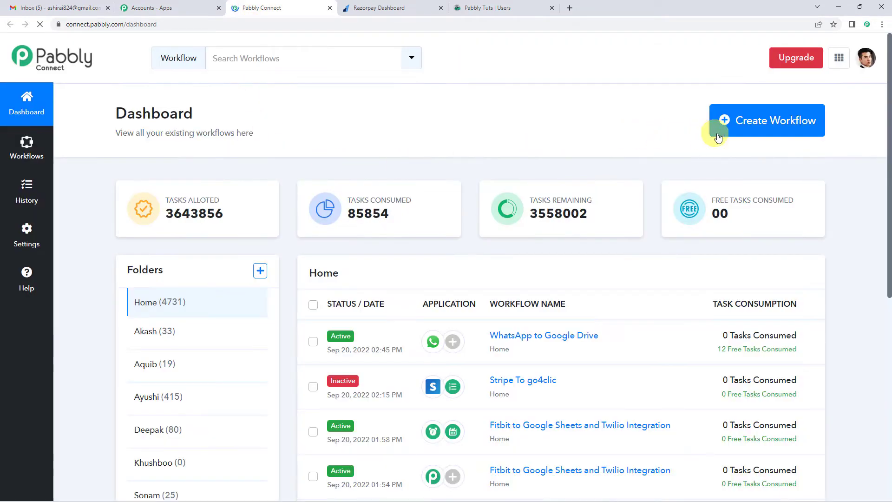
pyautogui.click(748, 136)
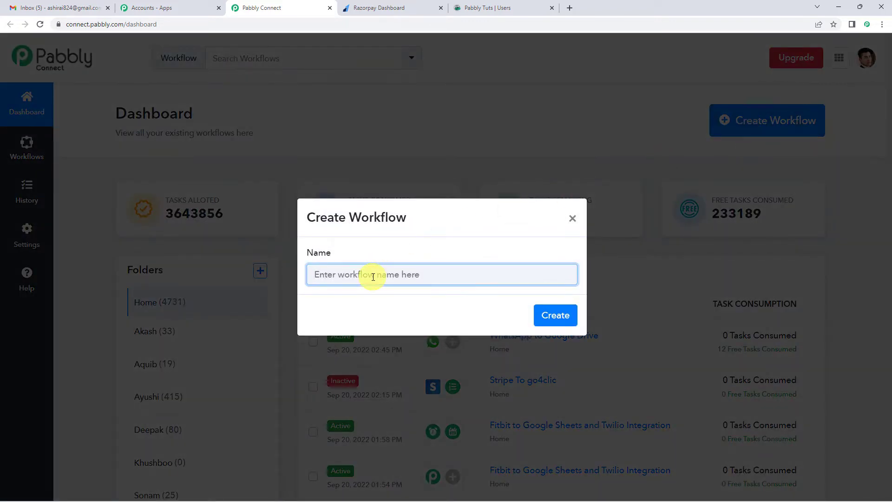
pyautogui.write('Razorpay To go4clic')
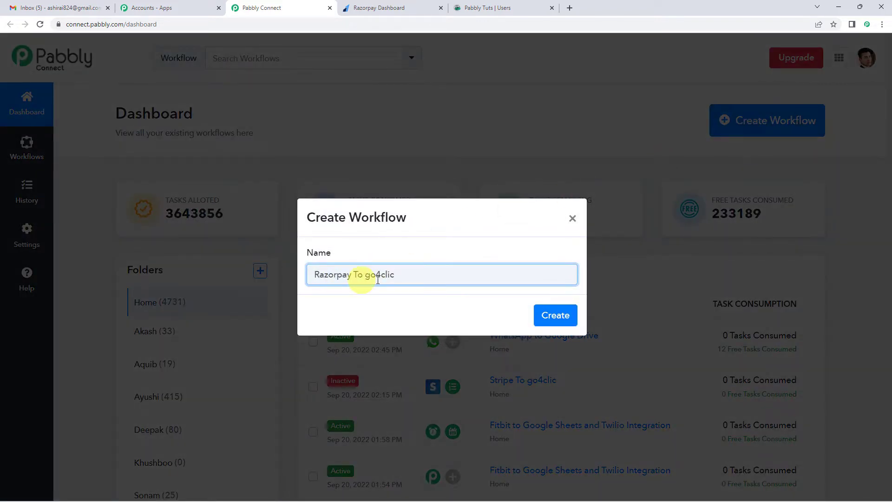
pyautogui.click(547, 315)
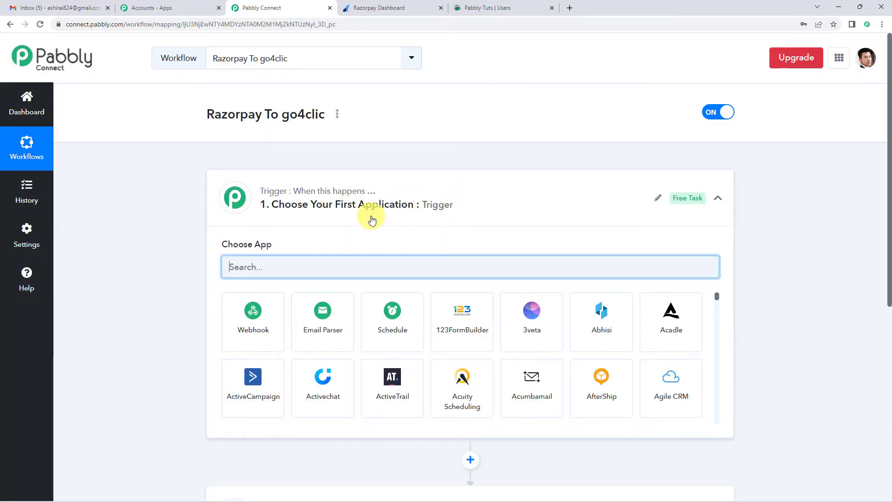
# Step: Choose Razorpay as the app for the workflow's trigger
pyautogui.click(372, 219)
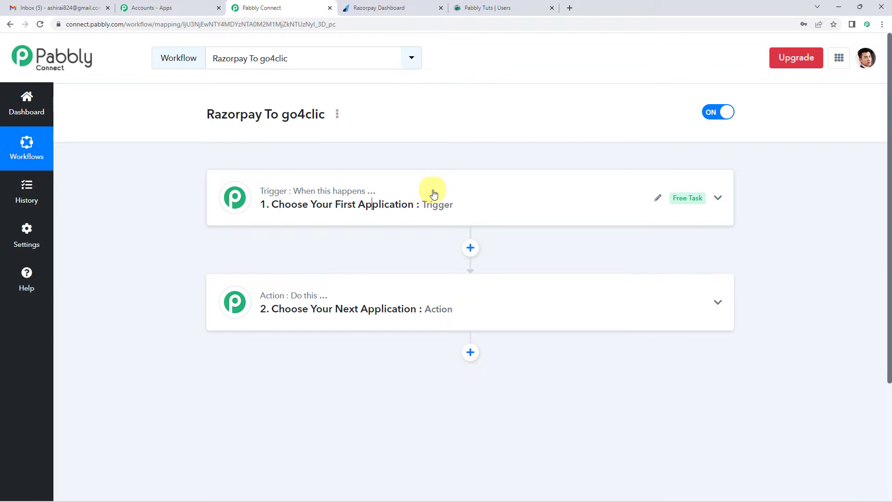
pyautogui.moveTo(301, 308)
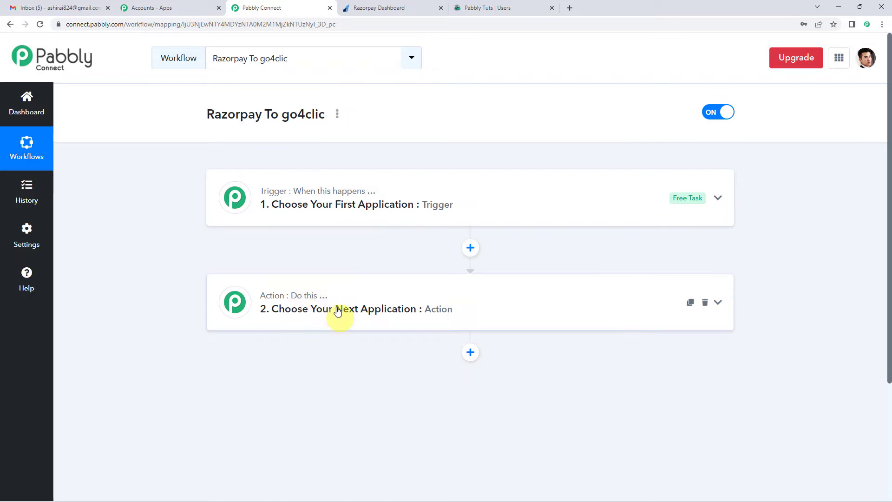
pyautogui.click(339, 214)
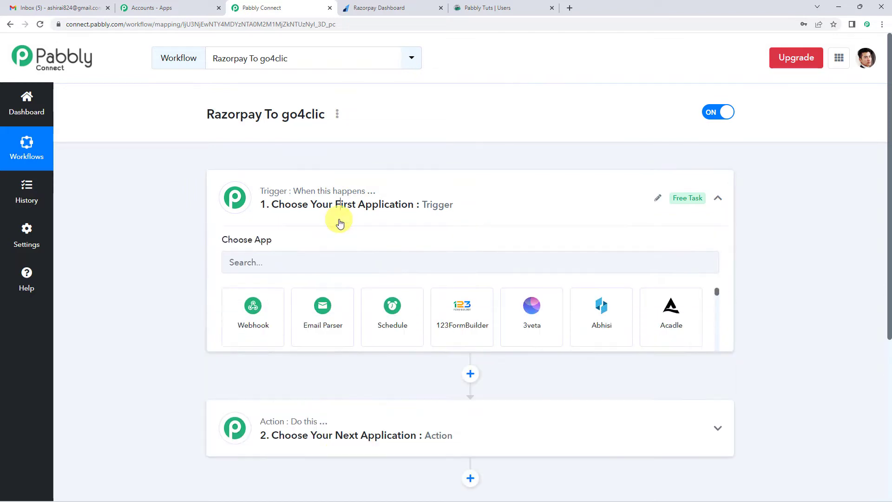
pyautogui.click(296, 273)
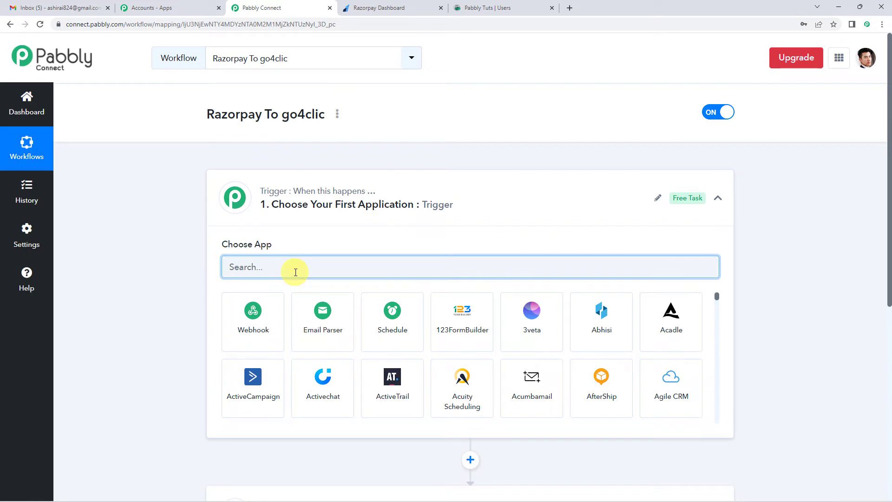
pyautogui.write('raz')
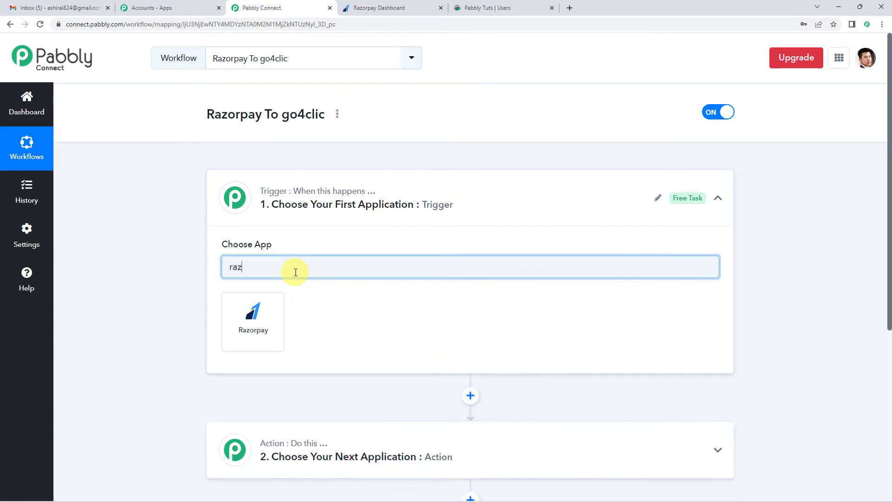
pyautogui.click(277, 305)
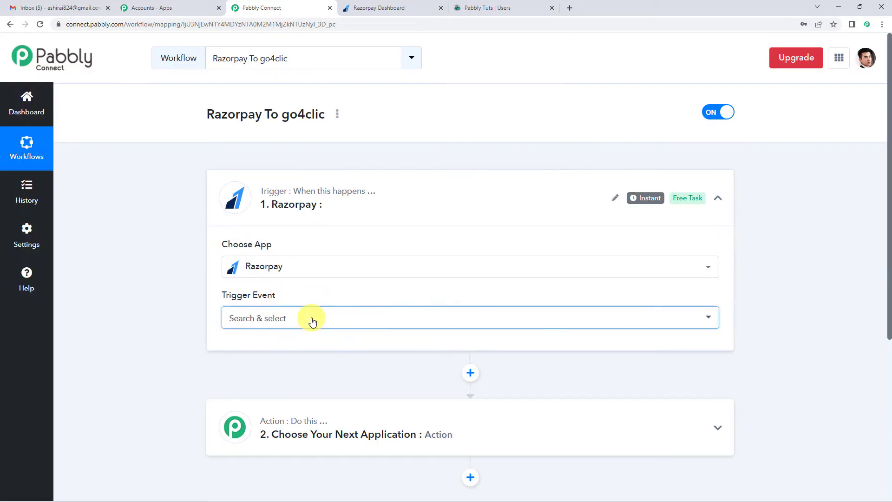
# Step: Set the Razorpay trigger event to Payment Captured
pyautogui.click(312, 320)
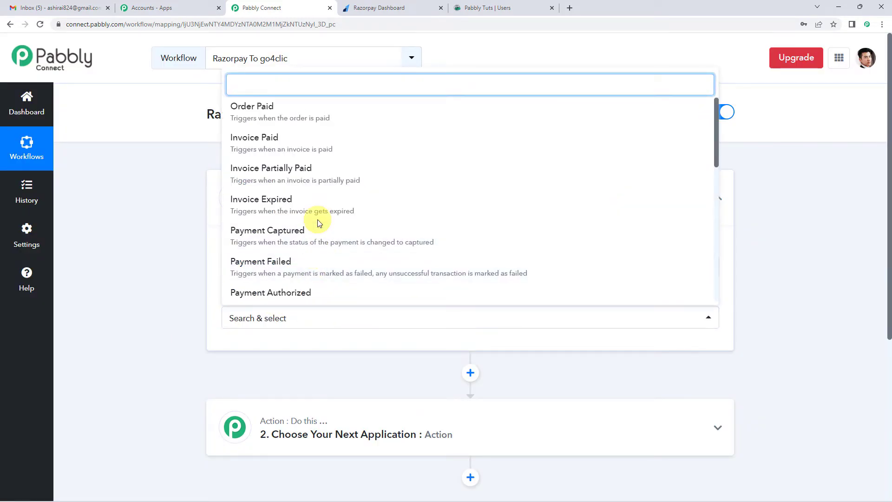
pyautogui.scroll(-2, 318, 222)
pyautogui.scroll(-2, 318, 222)
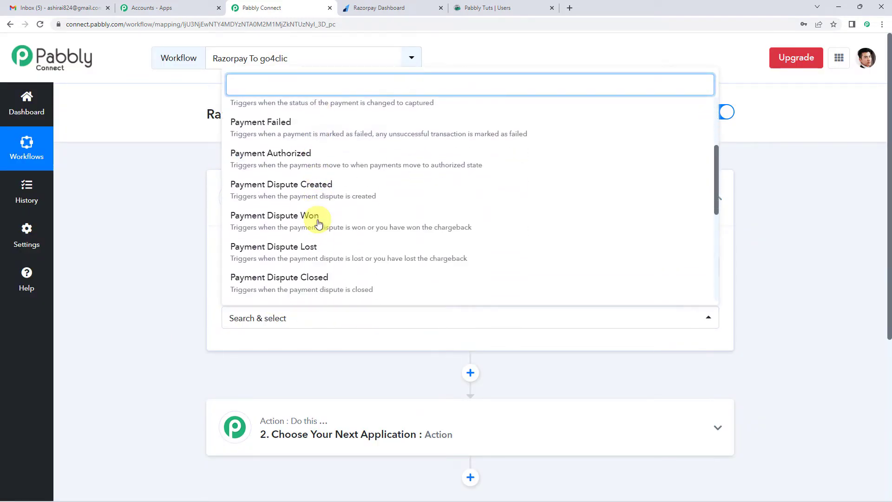
pyautogui.scroll(4, 318, 224)
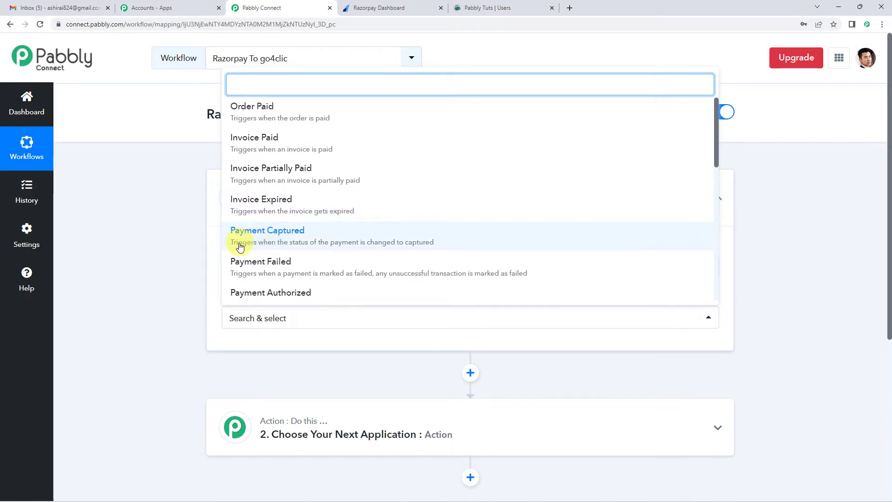
pyautogui.click(381, 241)
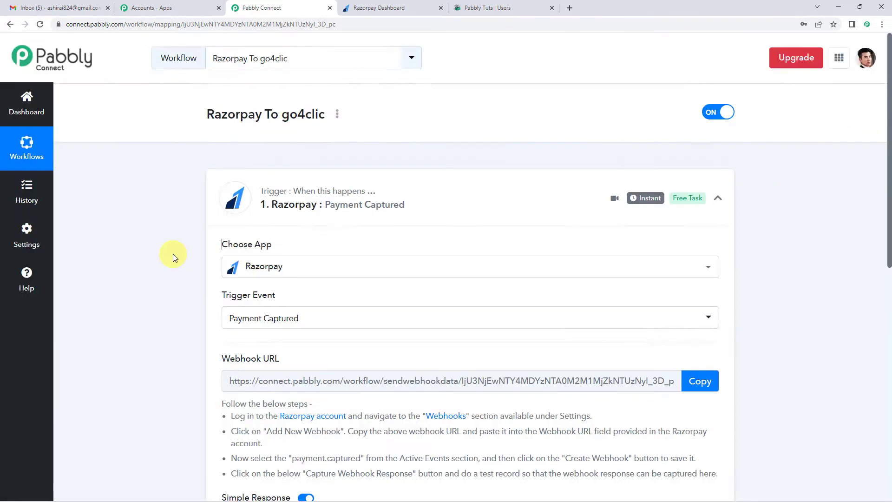
# Step: Copy the webhook URL generated for the Razorpay trigger
pyautogui.scroll(-3, 172, 254)
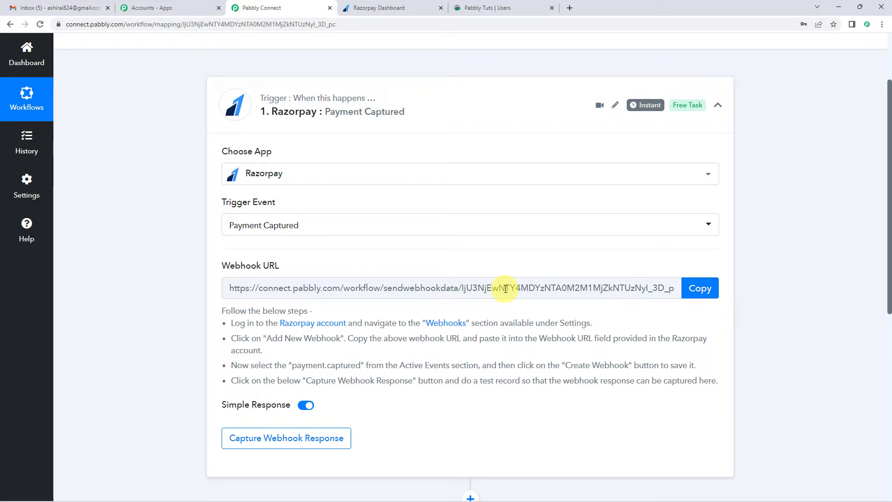
pyautogui.click(701, 289)
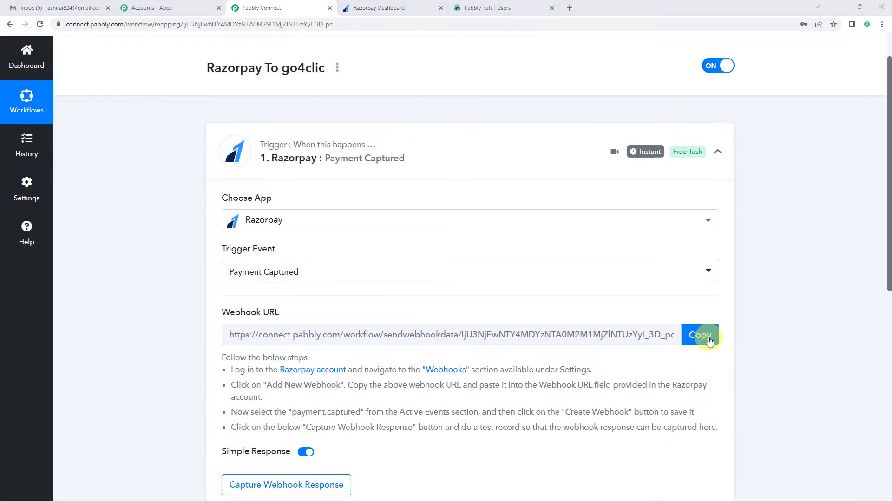
pyautogui.click(710, 342)
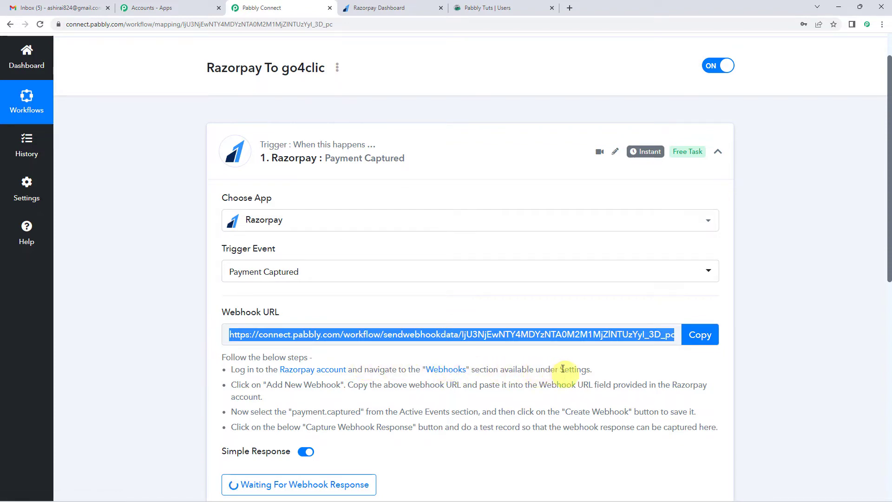
# Step: Switch to the Razorpay dashboard and open the Webhooks section of its settings
pyautogui.click(389, 7)
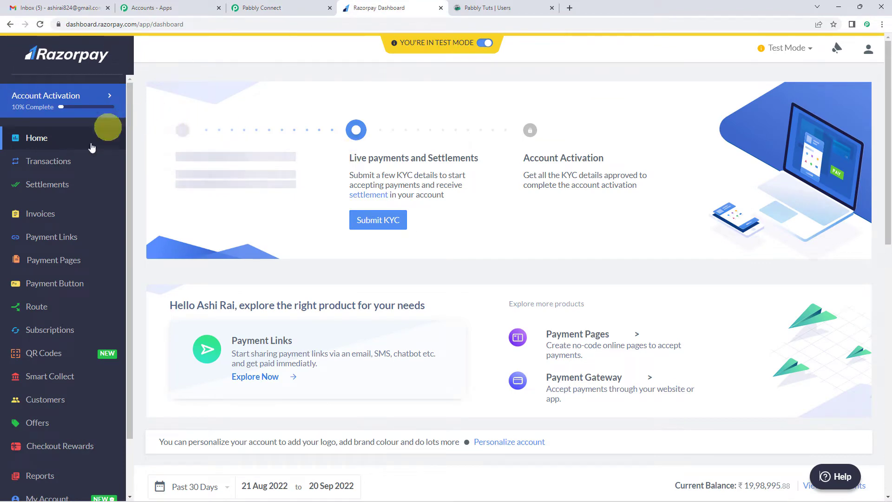
pyautogui.scroll(-3, 42, 293)
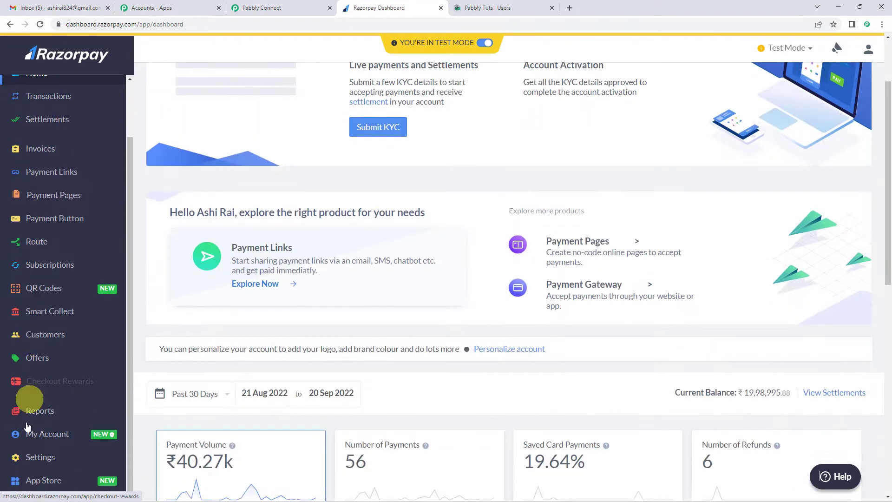
pyautogui.click(35, 461)
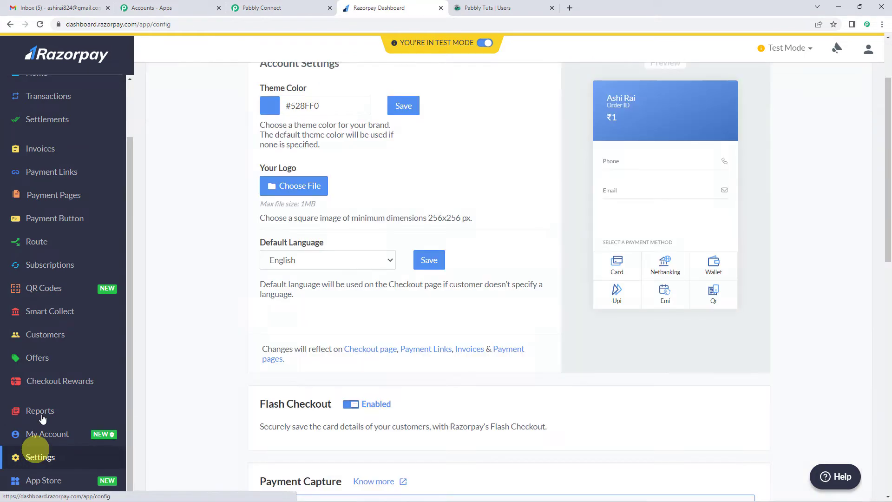
pyautogui.scroll(2, 186, 242)
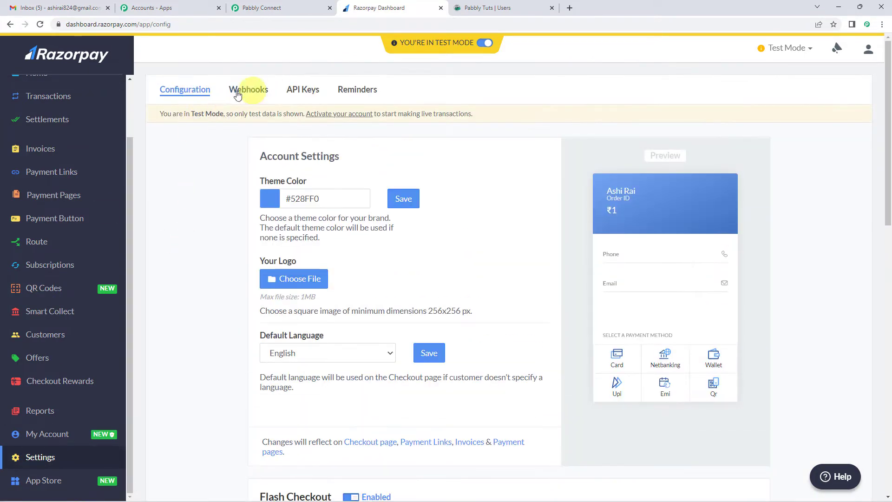
pyautogui.click(250, 91)
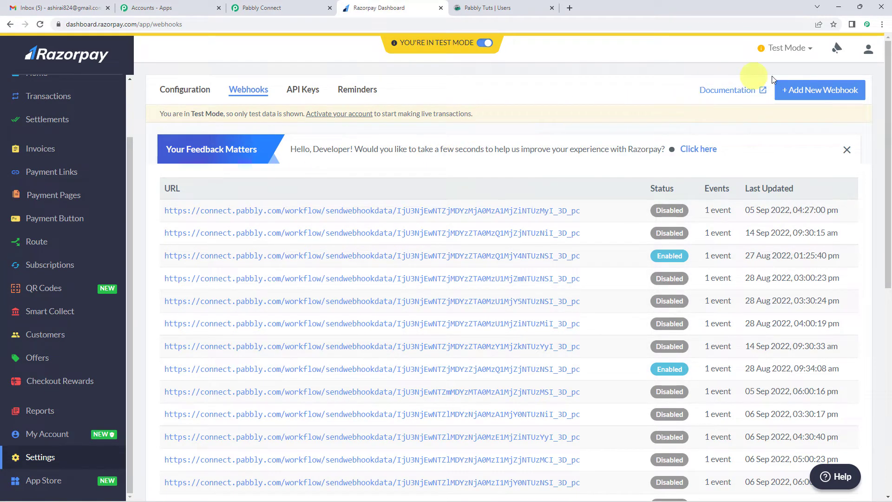
# Step: Start a new Razorpay webhook and paste the copied Pabbly Connect address as its Webhook URL
pyautogui.click(798, 90)
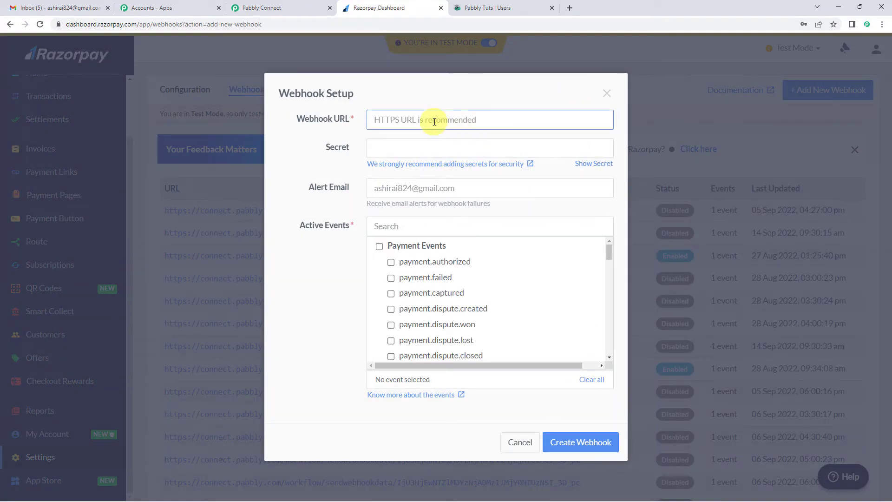
pyautogui.click(420, 121)
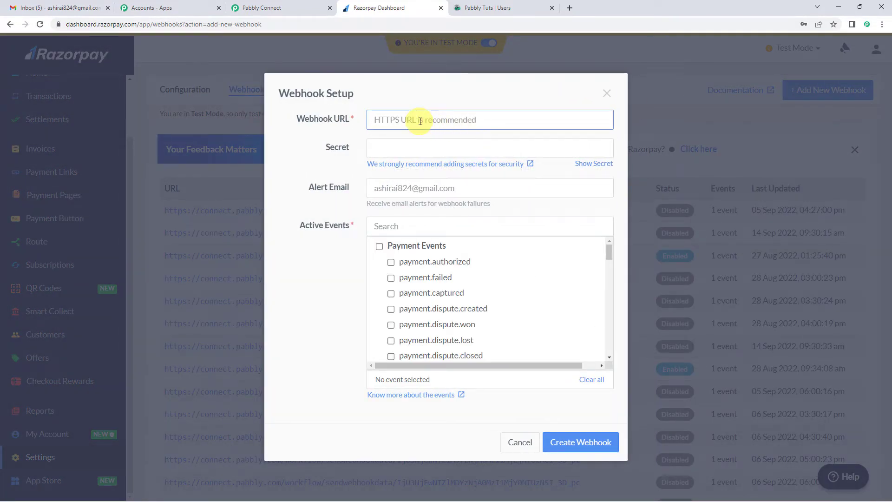
pyautogui.hotkey('ctrl', 'v')
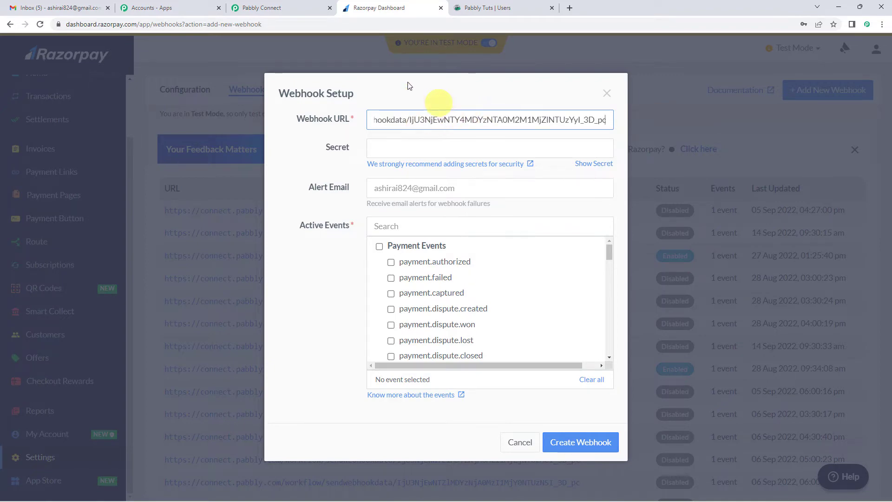
# Step: Check the required active event in Pabbly Connect's trigger instructions, and create the Razorpay webhook with payment.captured enabled
pyautogui.click(279, 6)
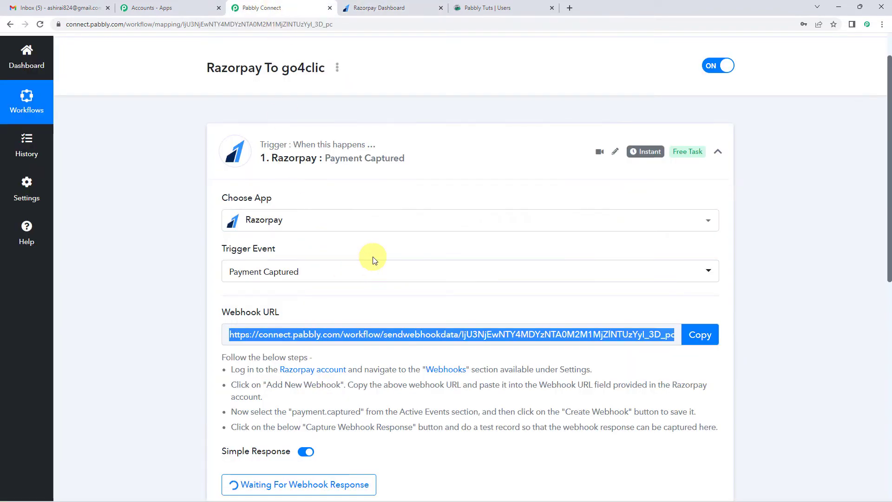
pyautogui.scroll(-3, 370, 259)
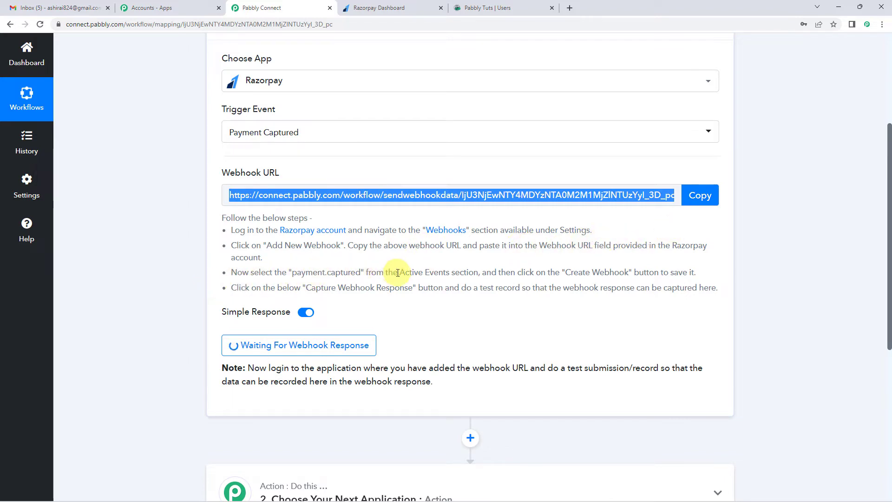
pyautogui.click(414, 273)
pyautogui.moveTo(415, 273); pyautogui.dragTo(482, 273)
pyautogui.click(480, 277)
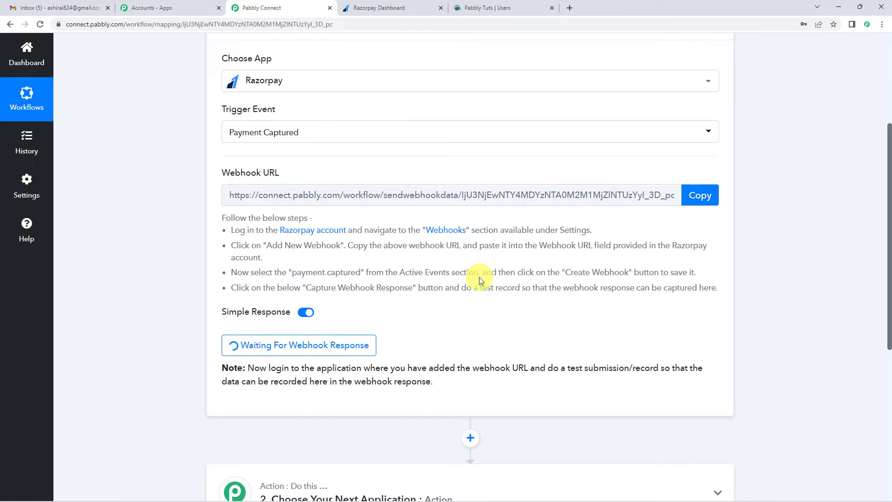
pyautogui.click(372, 6)
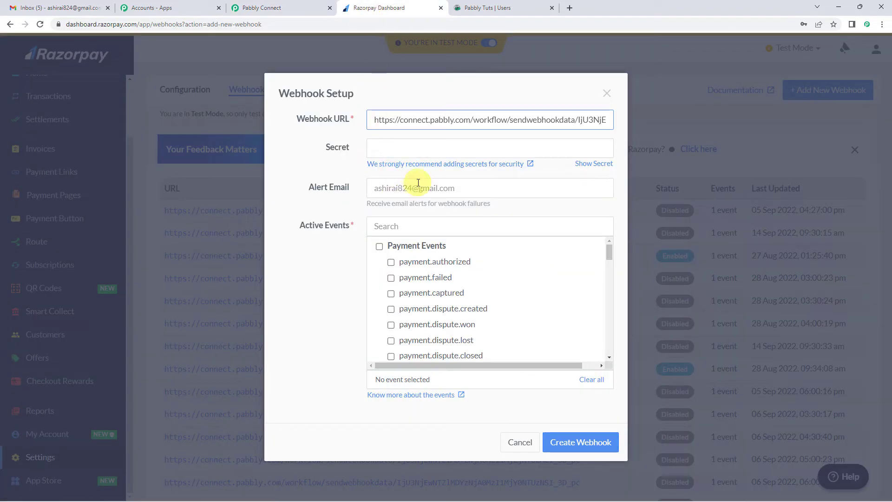
pyautogui.scroll(-2, 420, 285)
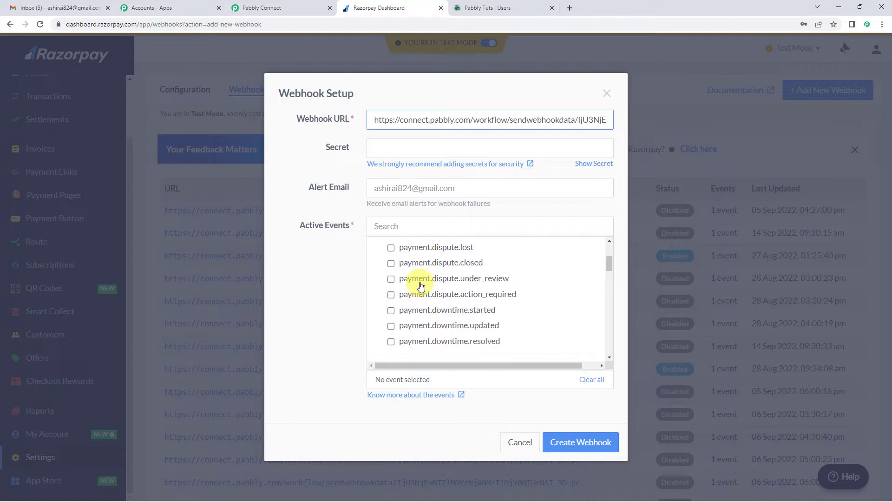
pyautogui.scroll(3, 420, 305)
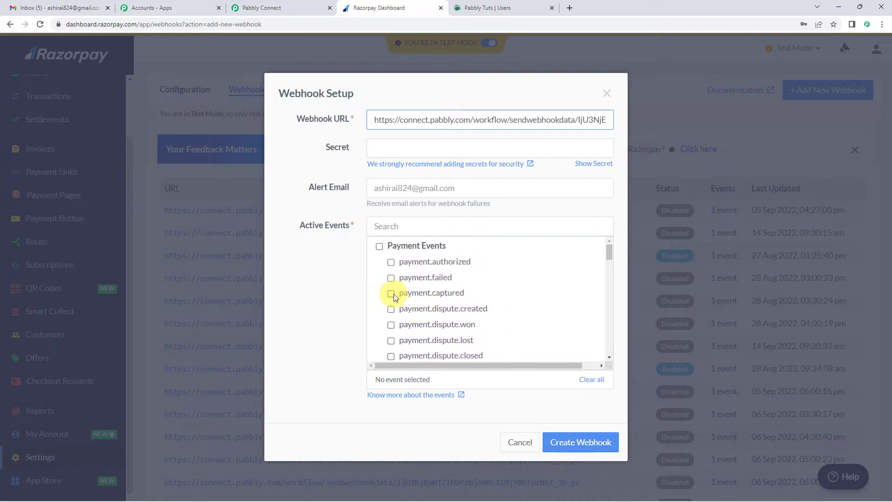
pyautogui.click(392, 293)
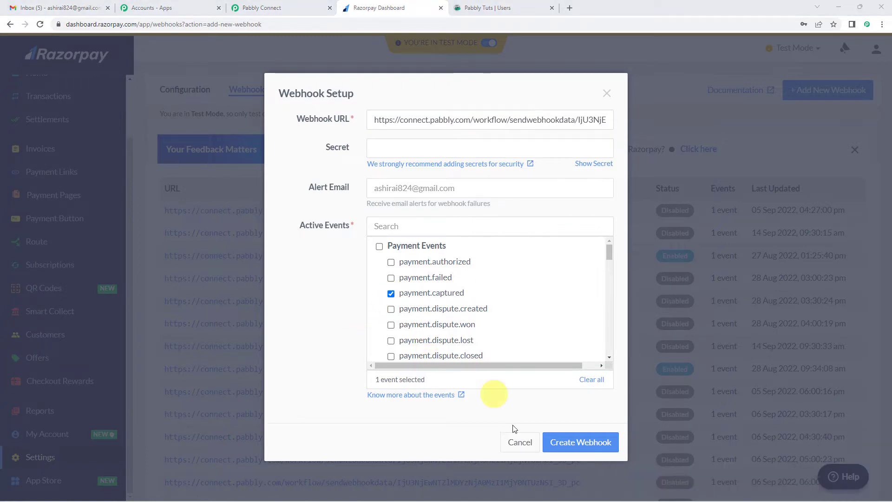
pyautogui.click(594, 444)
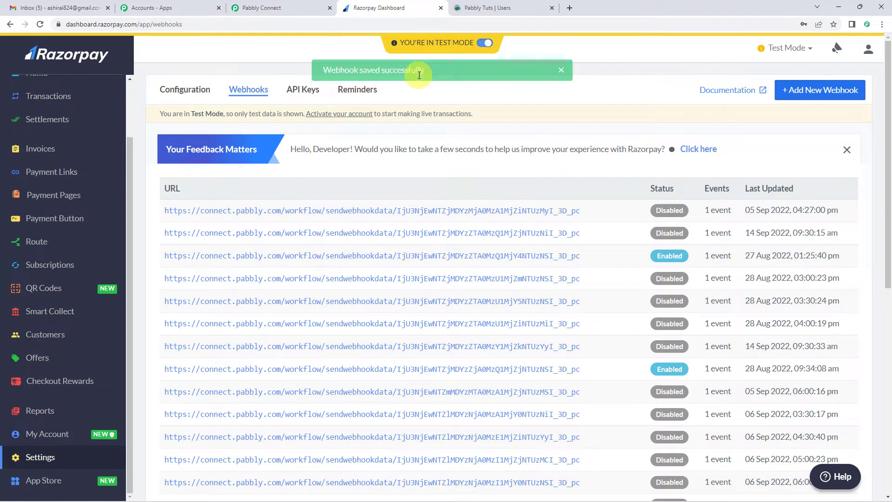
# Step: Check the test-record instruction in Pabbly Connect's Razorpay trigger, and open the Payment Pages list in the Razorpay dashboard
pyautogui.click(292, 5)
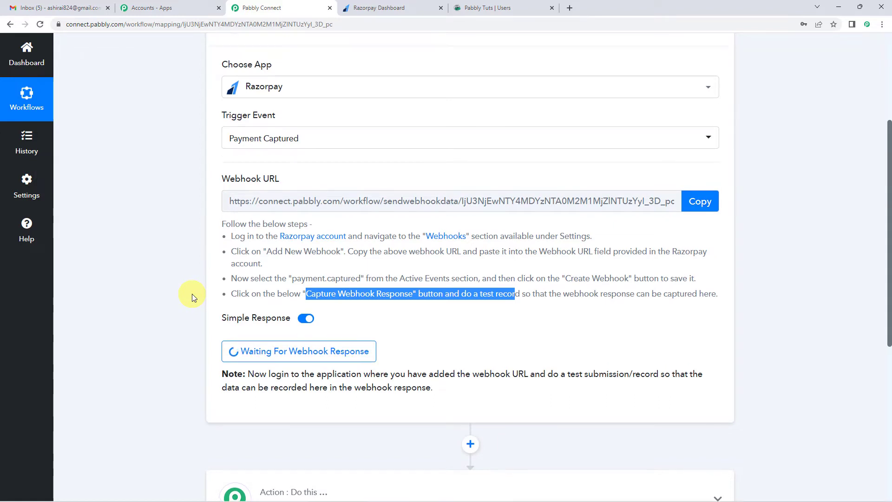
pyautogui.scroll(1, 250, 145)
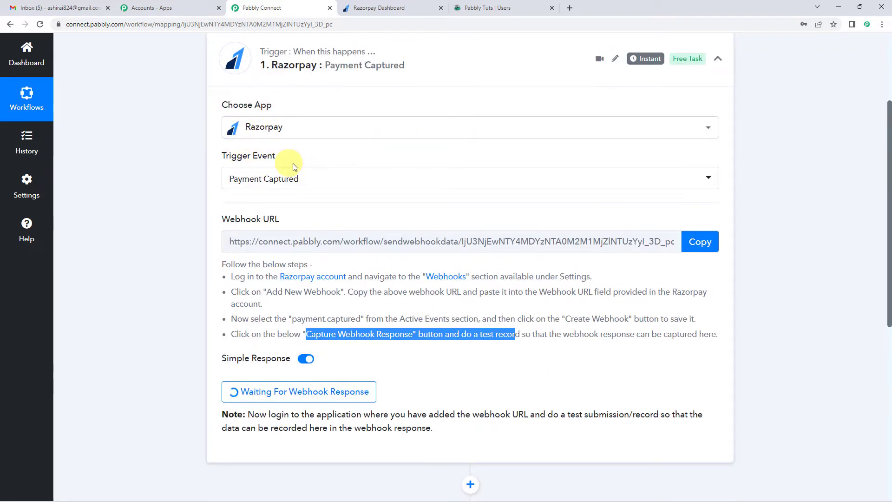
pyautogui.click(364, 10)
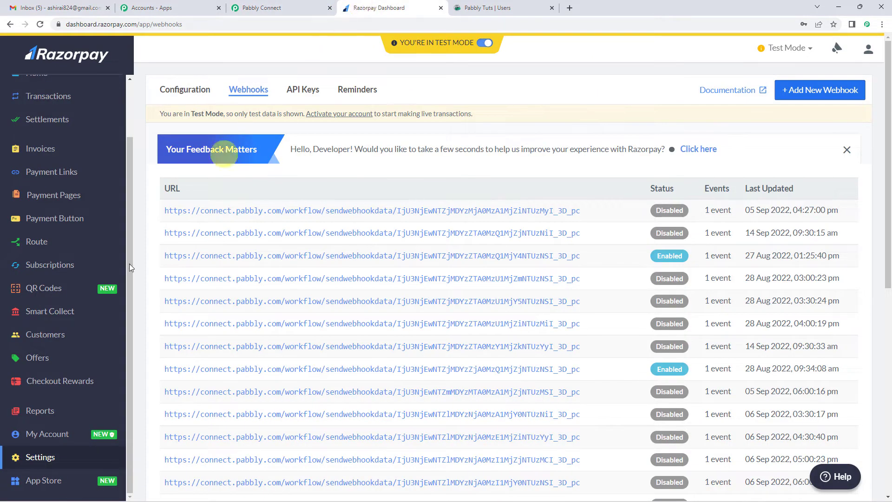
pyautogui.scroll(3, 74, 360)
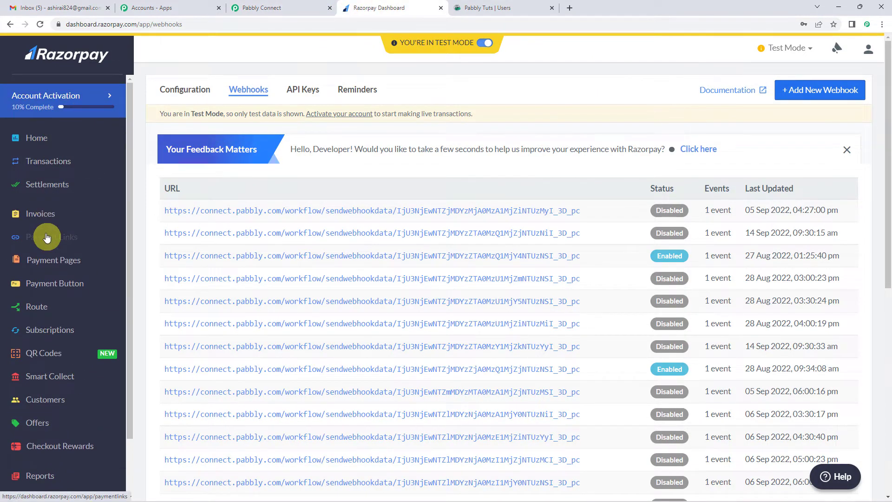
pyautogui.click(62, 265)
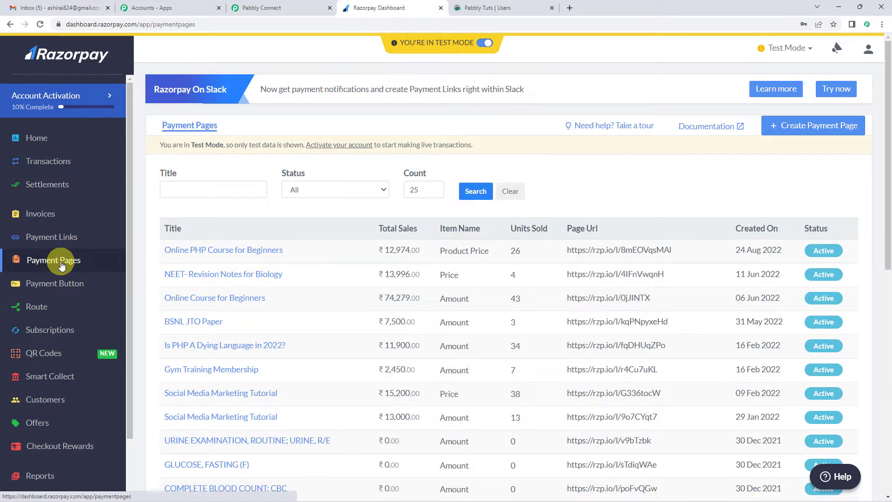
pyautogui.click(62, 266)
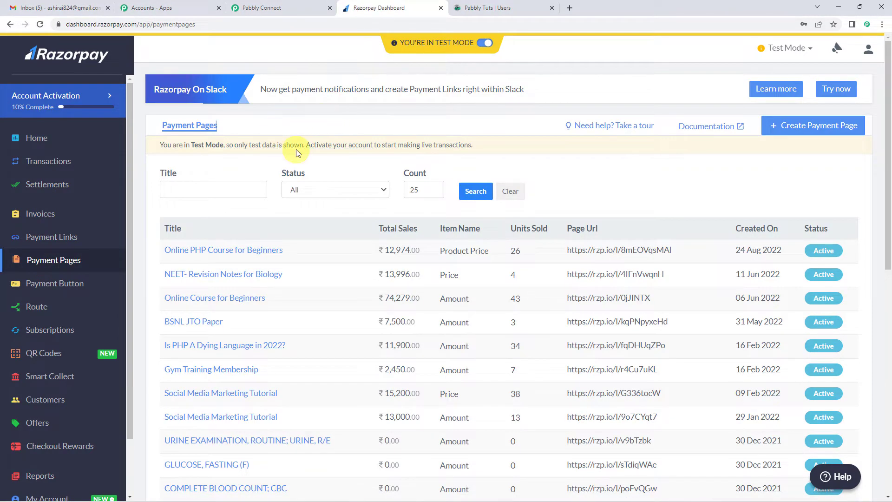
# Step: Copy the page URL of the "Online PHP Course for Beginners" payment page and load it in a new browser tab
pyautogui.moveTo(465, 43)
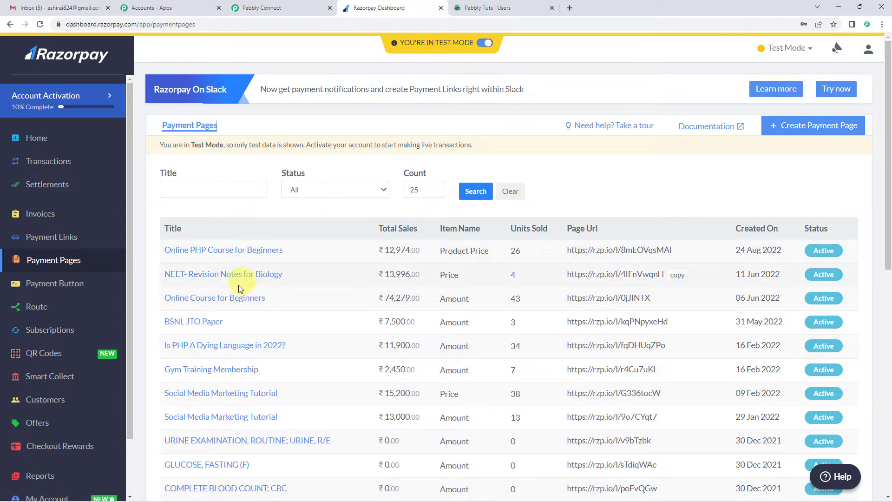
pyautogui.click(226, 253)
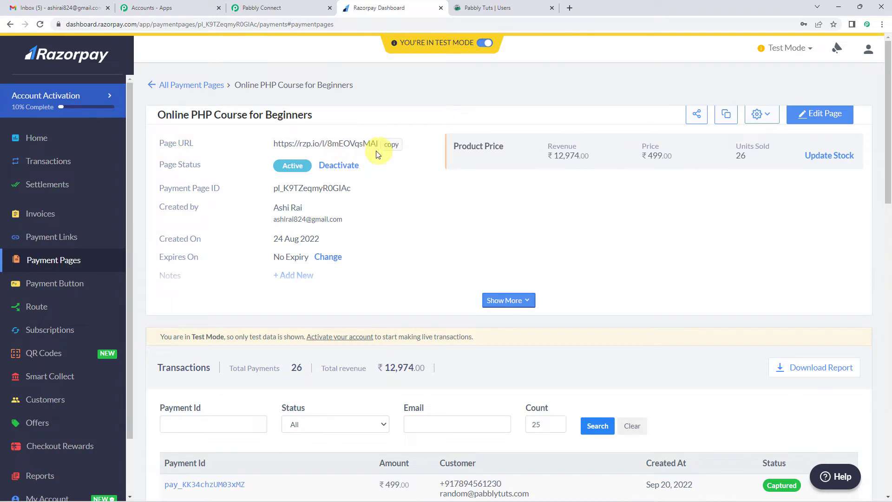
pyautogui.click(391, 149)
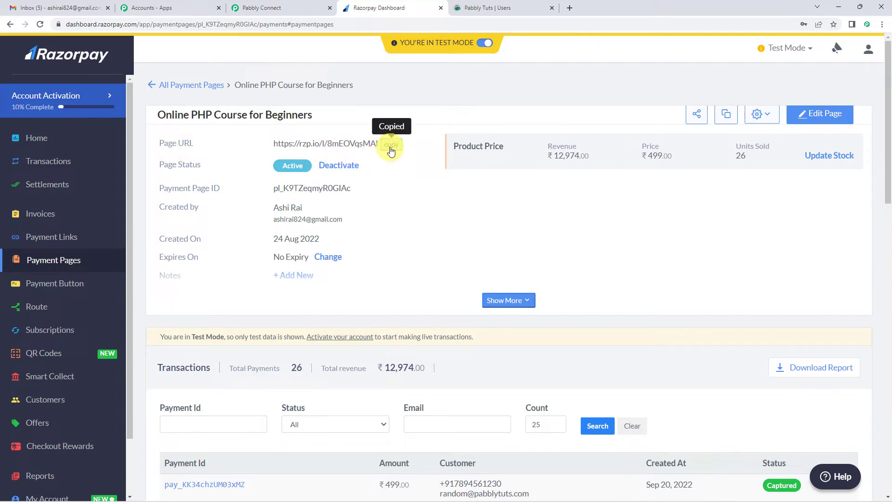
pyautogui.click(570, 10)
pyautogui.hotkey('ctrl', 'v')
pyautogui.press('Return')
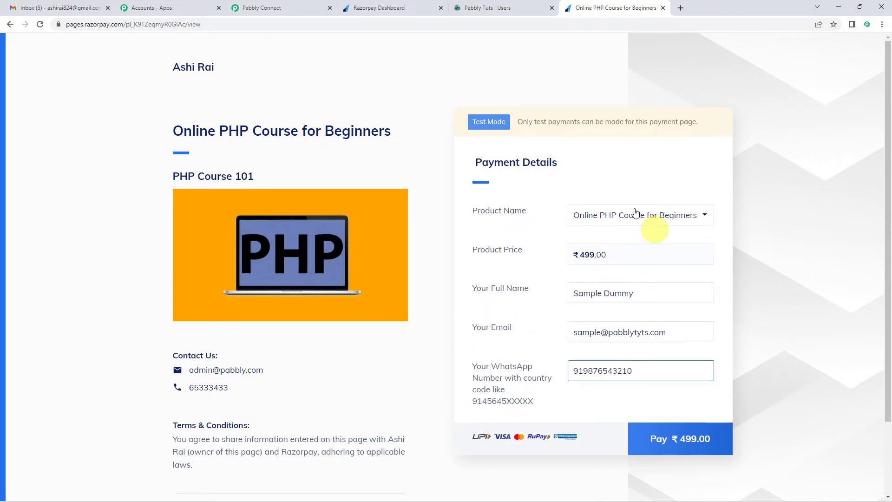
# Step: Submit the ₹499 test payment for Online PHP Course for Beginners by Card, with the card number, expiry, holder's name and CVV filled in
pyautogui.click(683, 443)
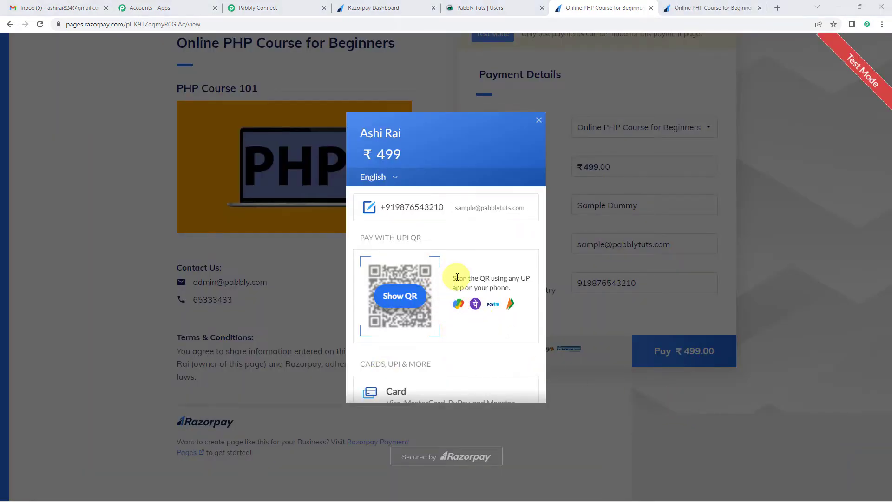
pyautogui.scroll(-2, 455, 279)
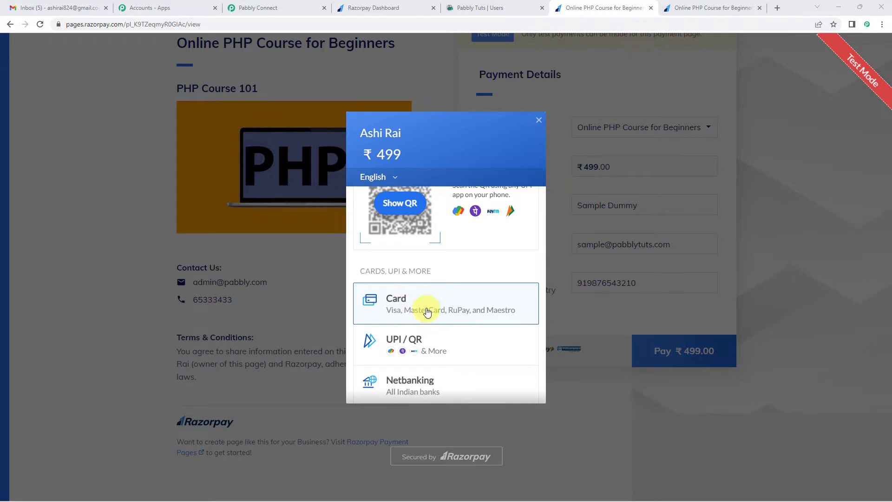
pyautogui.click(428, 310)
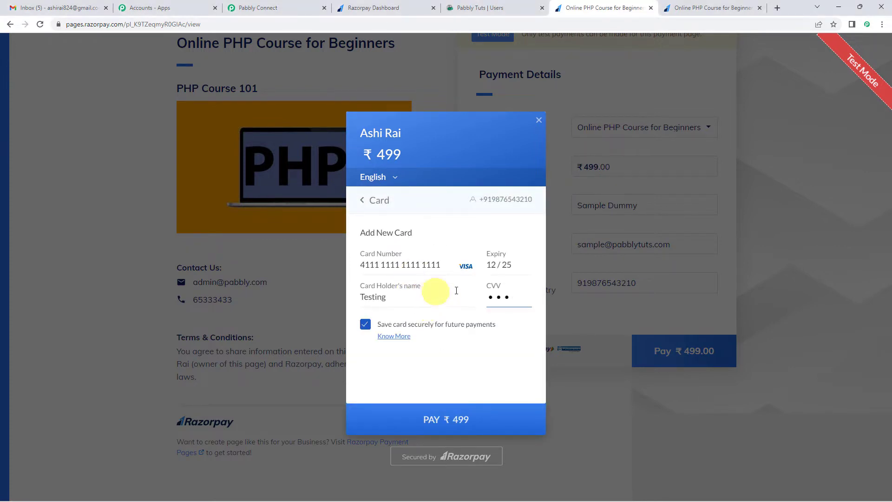
pyautogui.click(448, 420)
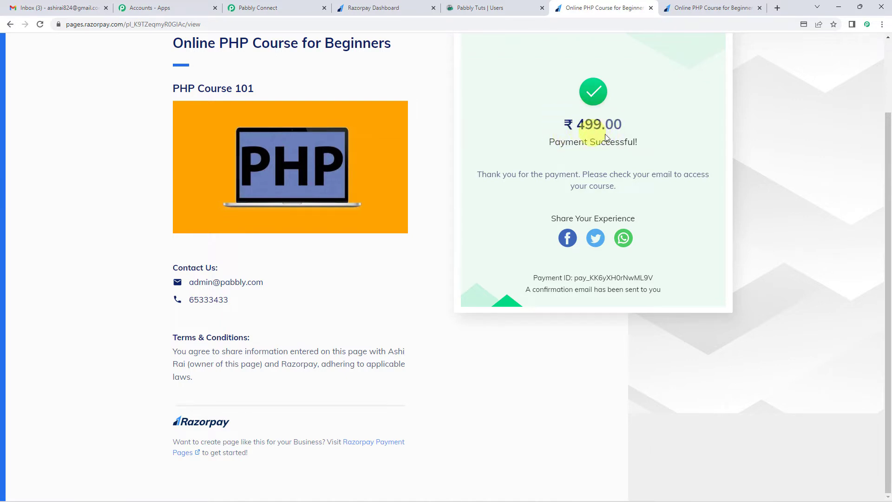
# Step: Switch to Pabbly Connect and examine the event, payment and card fields in the webhook response received from Razorpay
pyautogui.click(299, 5)
pyautogui.scroll(1, 254, 203)
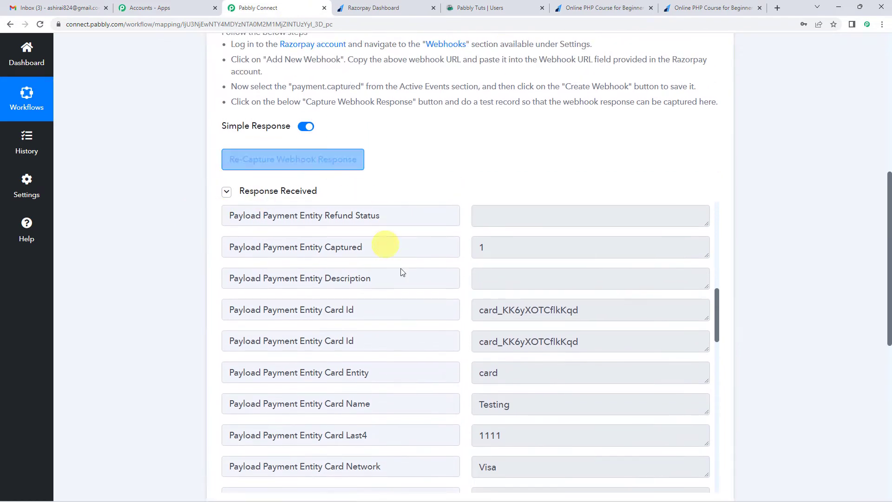
pyautogui.scroll(7, 506, 318)
pyautogui.scroll(5, 505, 319)
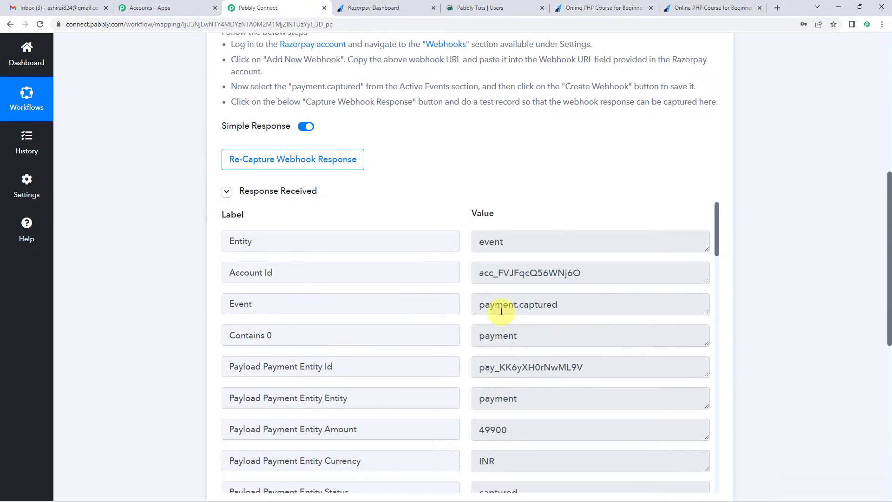
pyautogui.scroll(-2, 524, 225)
pyautogui.scroll(-2, 531, 248)
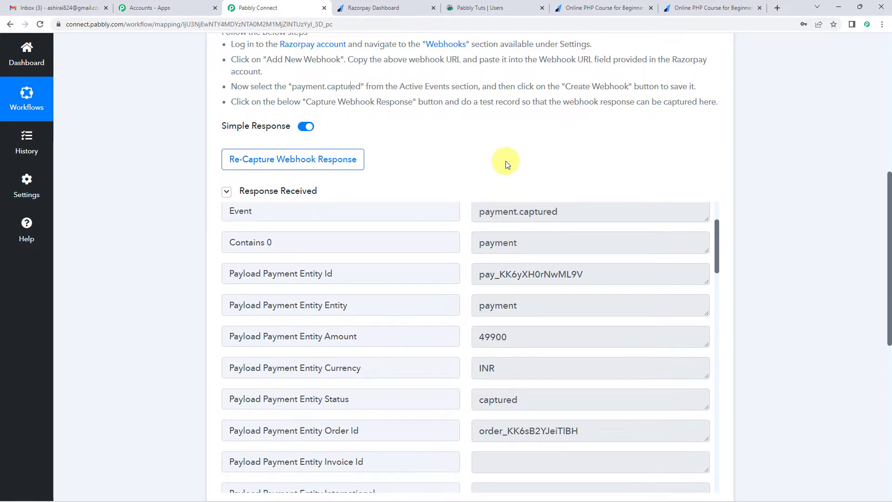
pyautogui.scroll(-5, 520, 223)
pyautogui.scroll(-3, 525, 258)
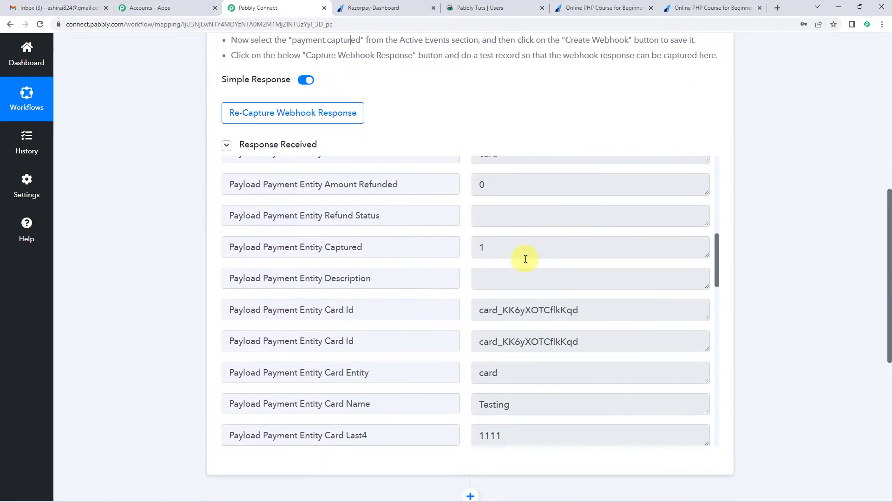
pyautogui.scroll(2, 521, 262)
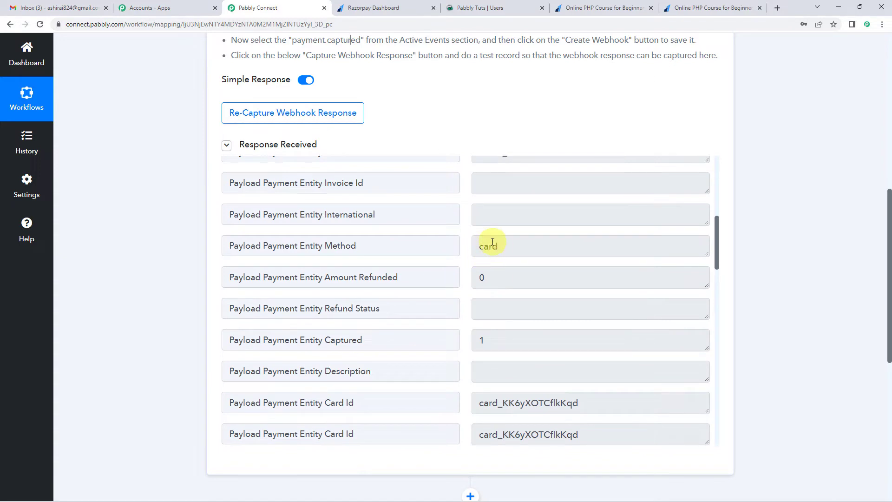
pyautogui.scroll(-5, 549, 270)
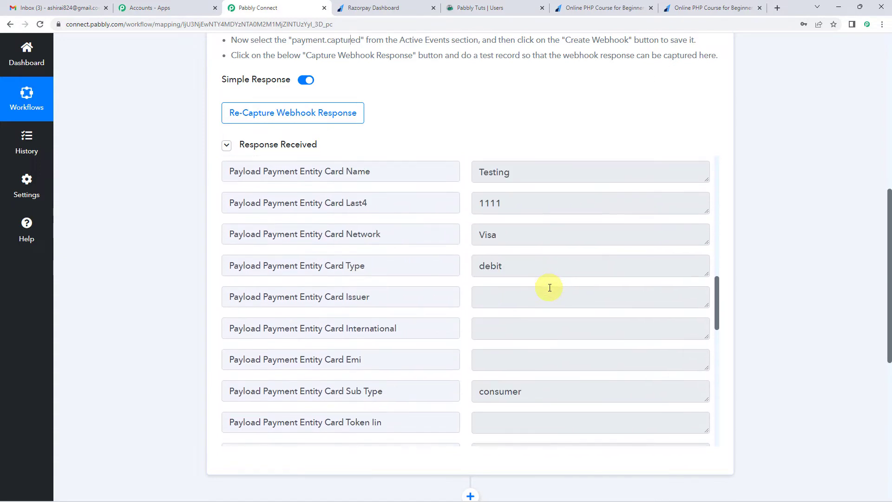
# Step: Check the customer's contact details and the Notes Product Name value in the received webhook response
pyautogui.scroll(-1, 479, 264)
pyautogui.scroll(-4, 493, 265)
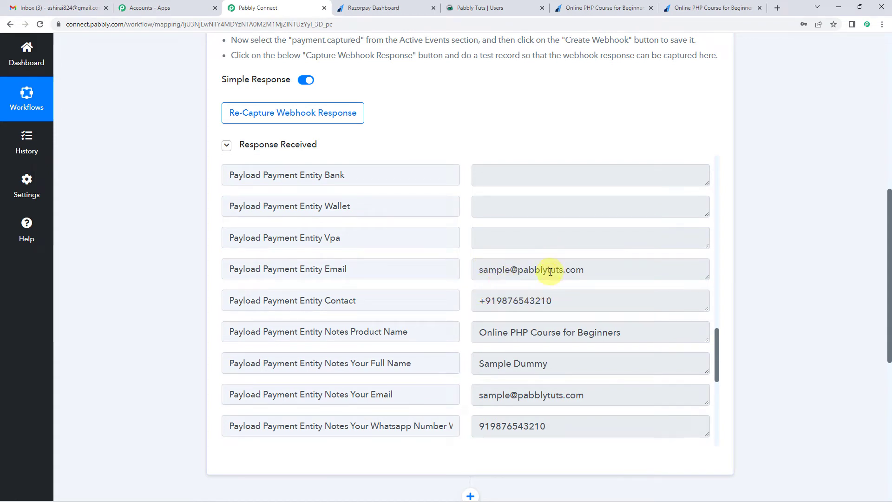
pyautogui.scroll(-1, 550, 271)
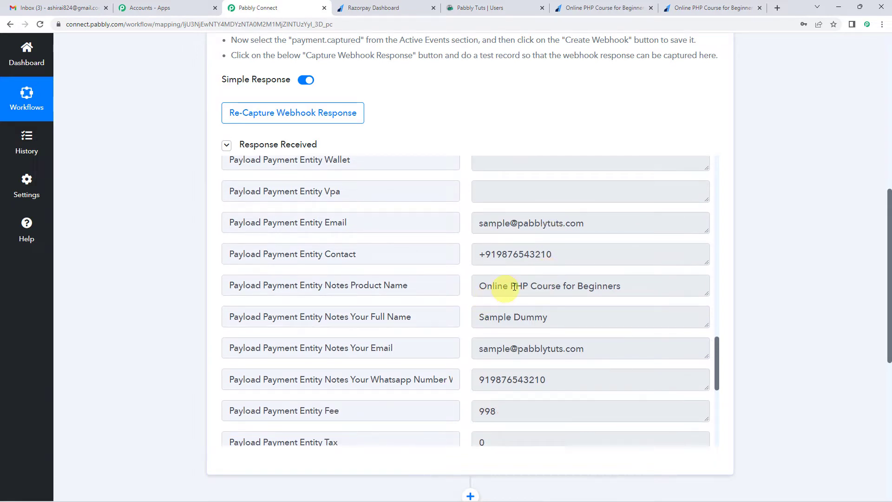
pyautogui.moveTo(480, 287); pyautogui.dragTo(617, 286)
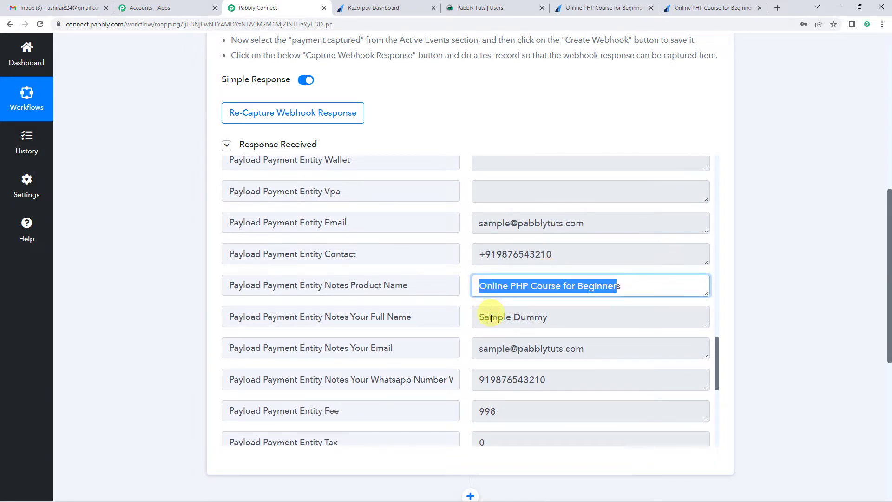
pyautogui.click(180, 283)
pyautogui.scroll(10, 492, 295)
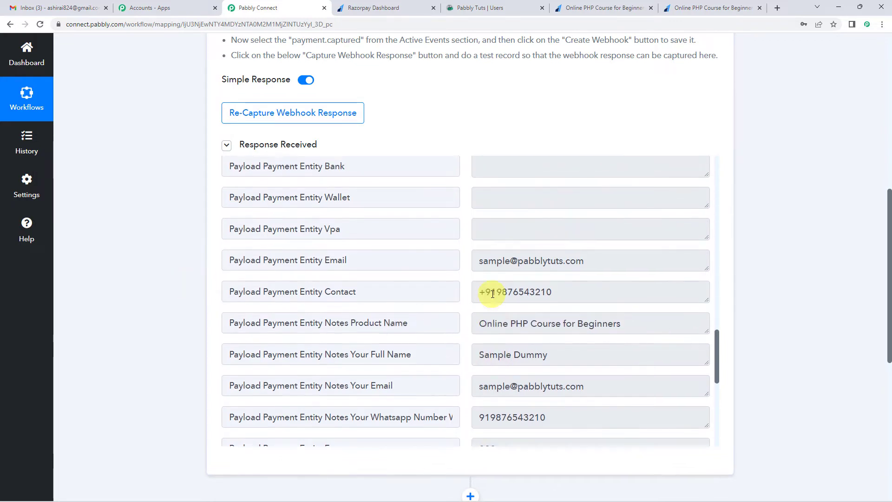
# Step: Compare the Payload Payment Entity Amount in the response with the amount shown on the Razorpay payment confirmation page
pyautogui.scroll(7, 493, 294)
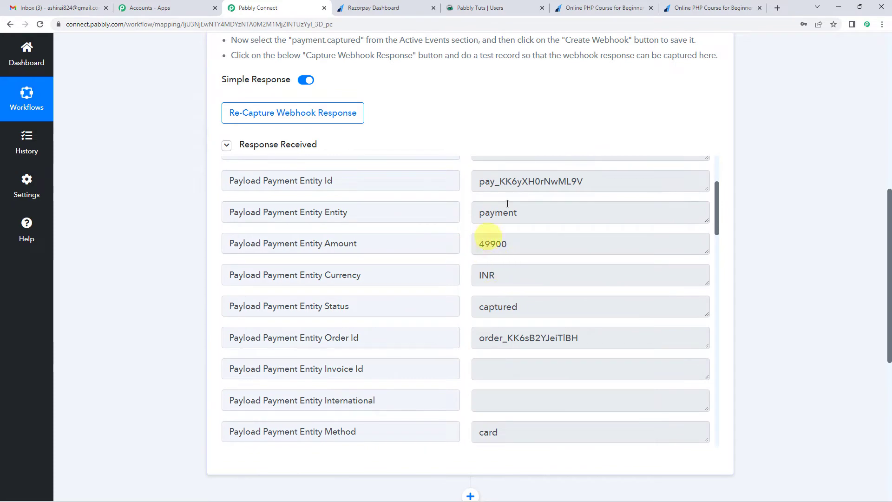
pyautogui.click(624, 4)
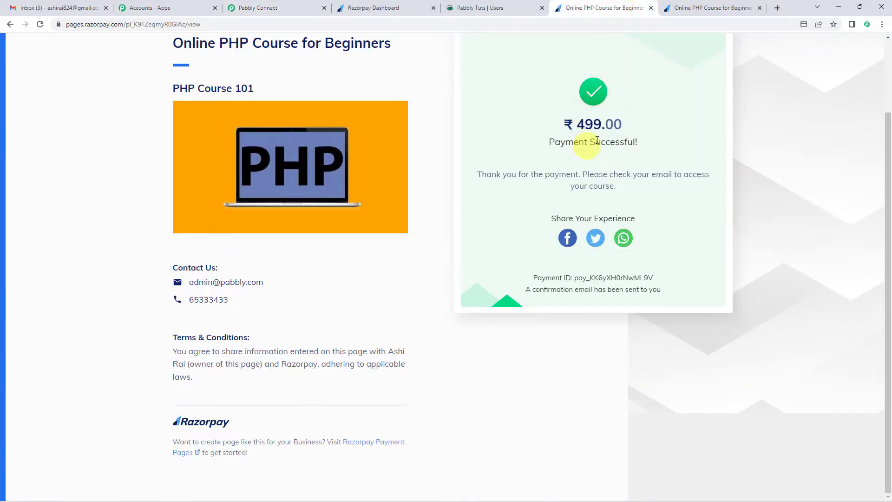
pyautogui.click(242, 7)
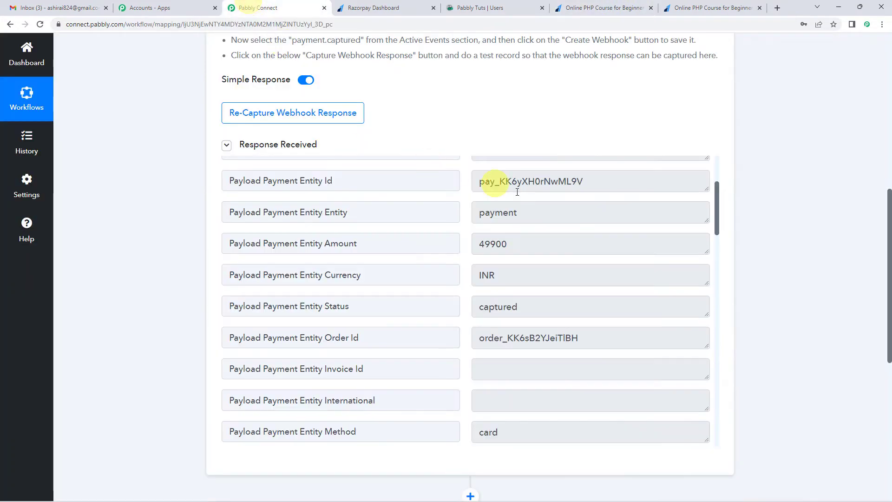
pyautogui.moveTo(481, 246); pyautogui.dragTo(509, 242)
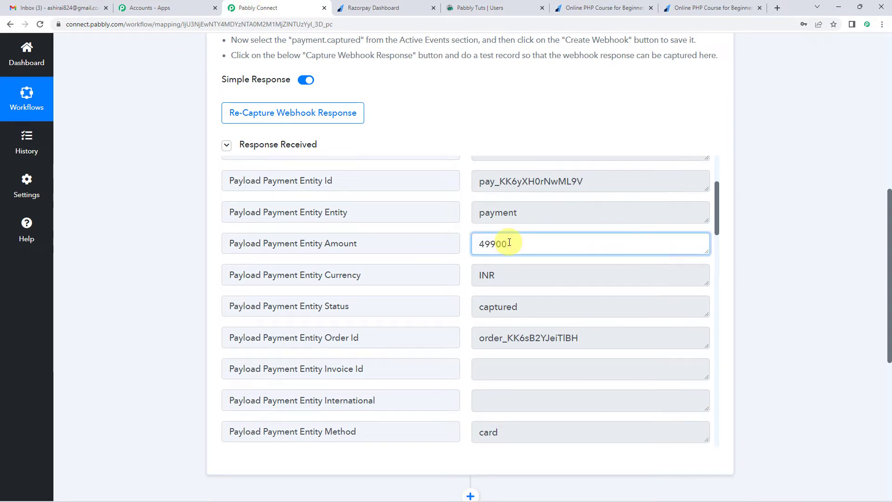
pyautogui.click(172, 250)
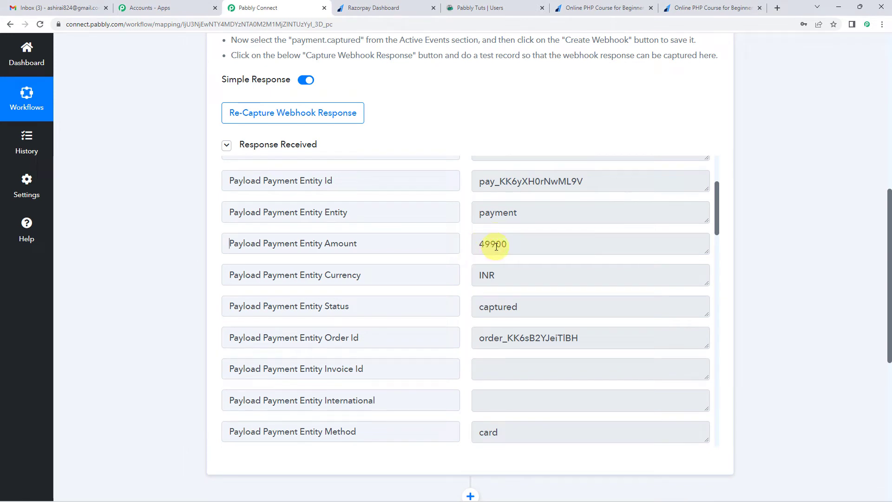
pyautogui.click(600, 8)
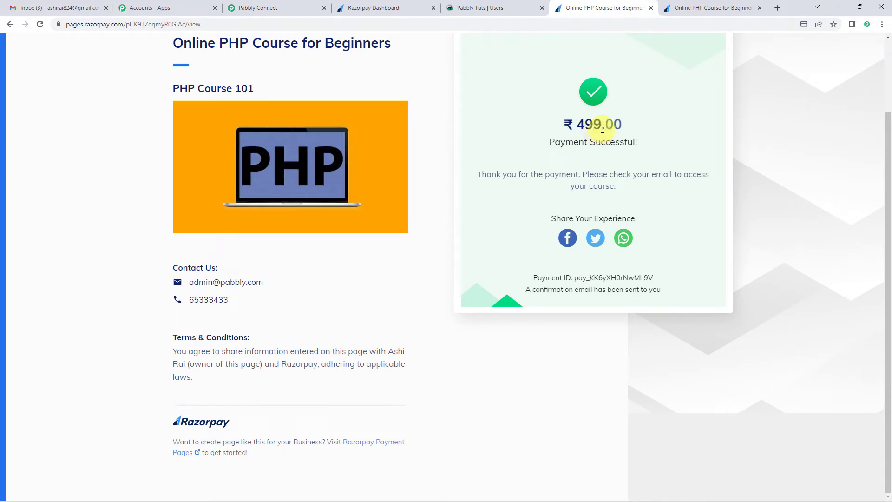
pyautogui.moveTo(578, 123); pyautogui.dragTo(617, 127)
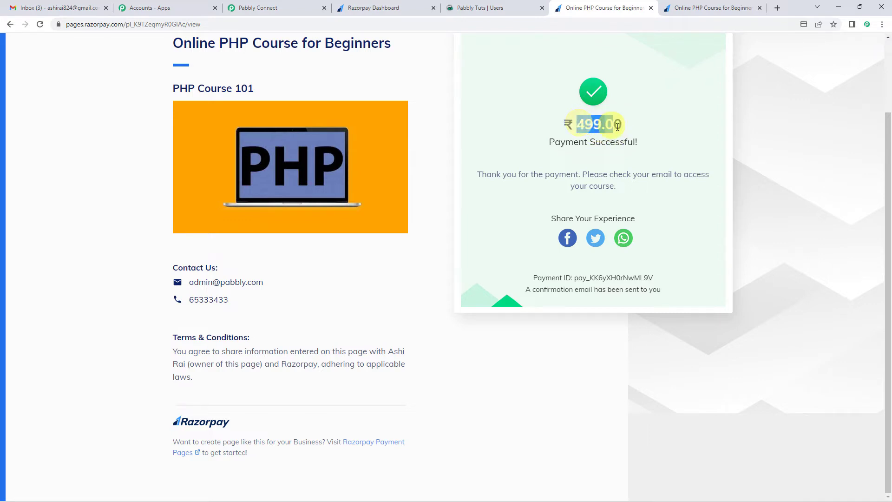
pyautogui.click(300, 8)
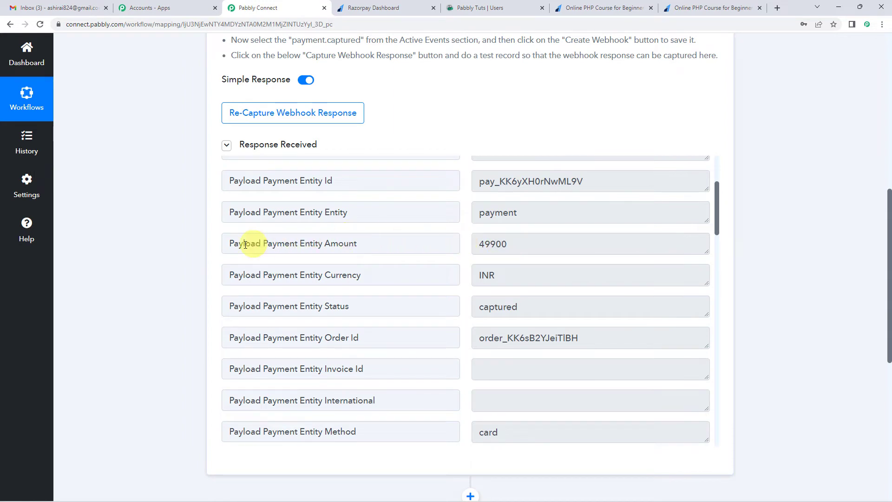
# Step: Insert an action step between the Razorpay trigger and action 2, choosing Number Formatter by Pabbly as its app
pyautogui.scroll(-4, 183, 261)
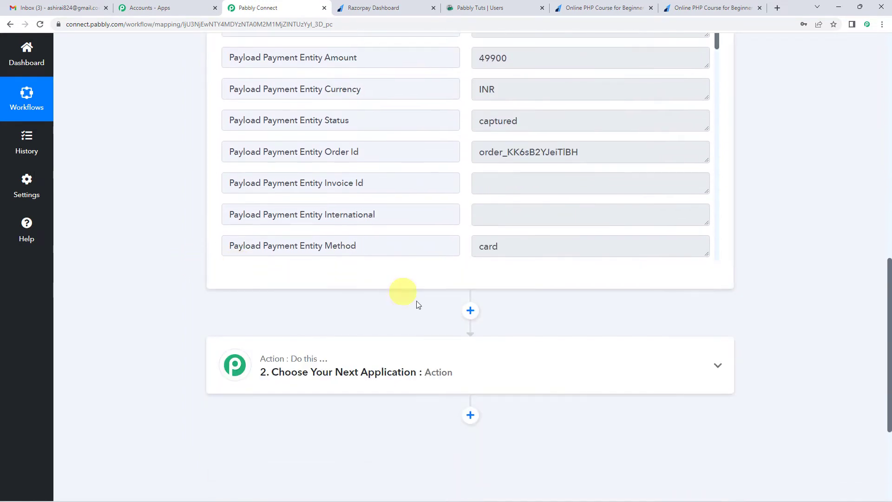
pyautogui.click(470, 311)
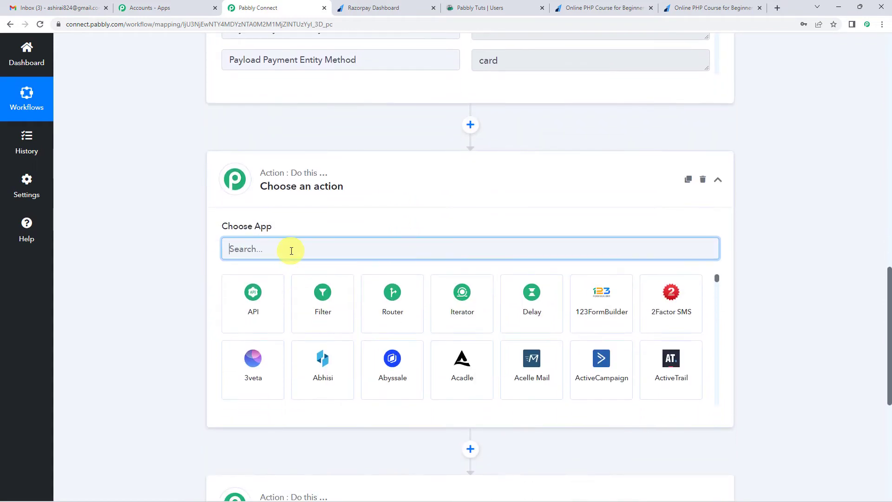
pyautogui.write('n')
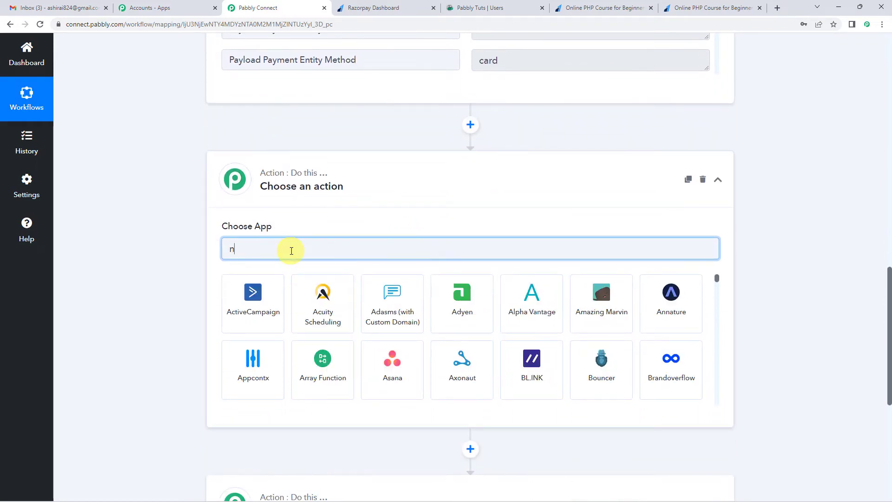
pyautogui.write('umb')
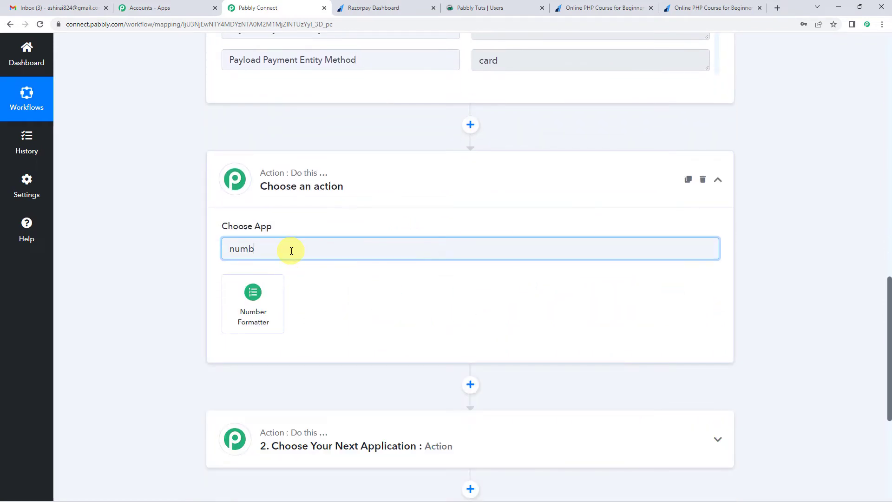
pyautogui.click(272, 285)
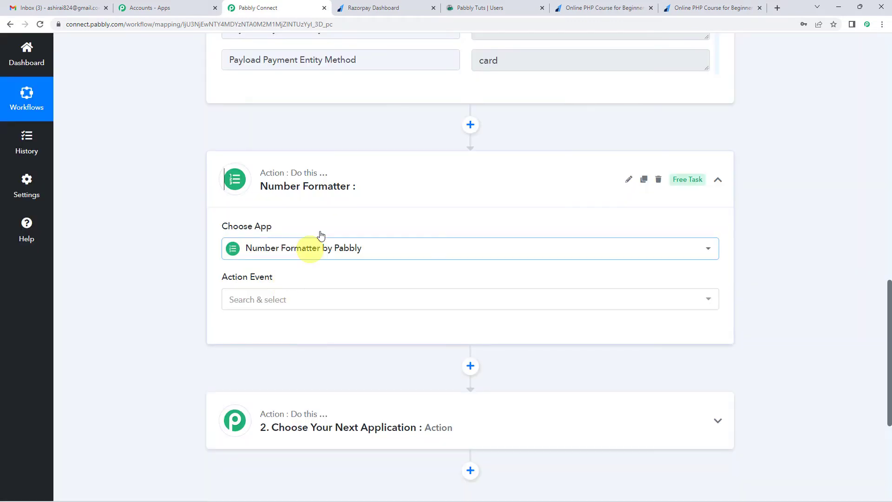
# Step: Set the Number Formatter's action event to Perform Math Operation and connect it
pyautogui.scroll(-2, 361, 183)
pyautogui.click(273, 207)
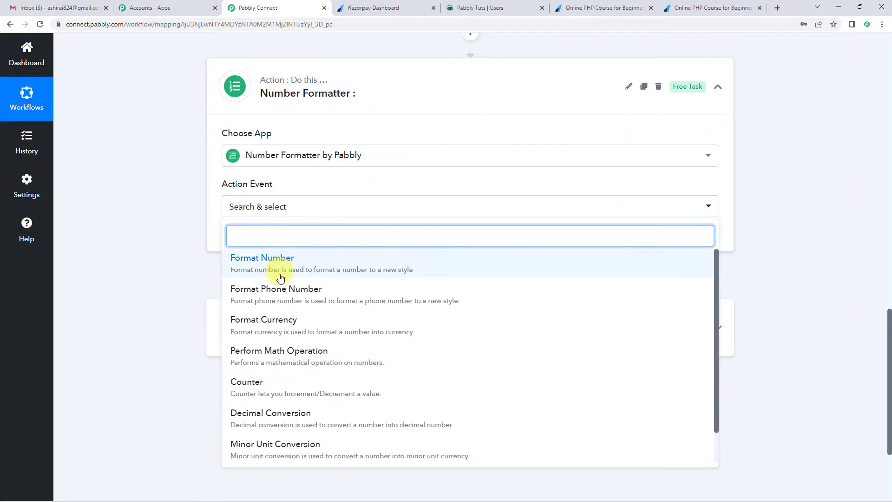
pyautogui.click(294, 353)
pyautogui.click(247, 240)
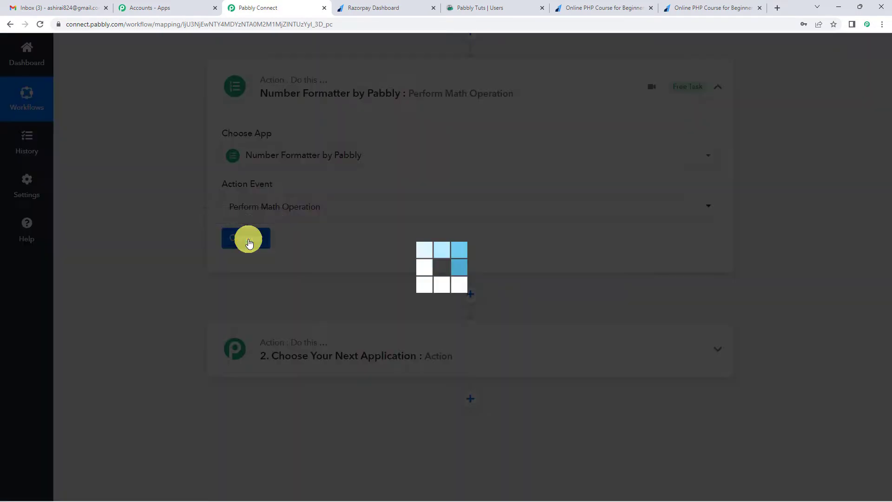
pyautogui.scroll(-2, 404, 303)
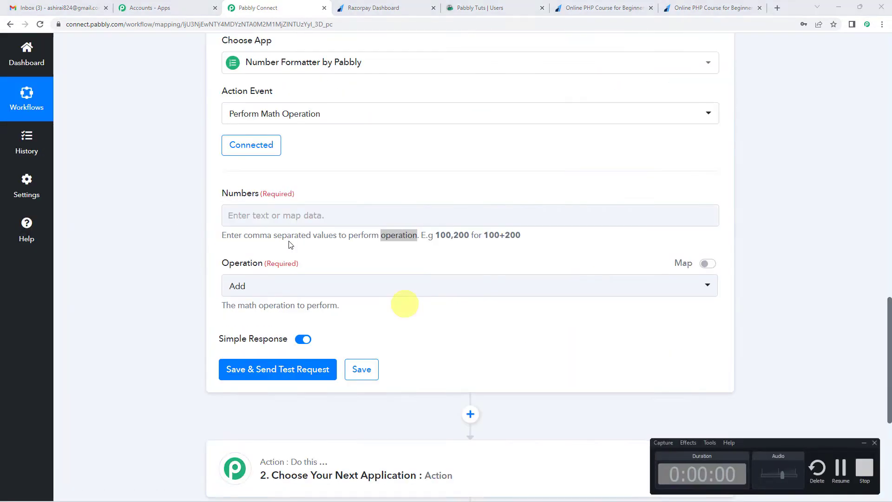
# Step: Examine the comma-separated format hint for the Numbers field and the available math operations
pyautogui.click(274, 218)
pyautogui.click(320, 191)
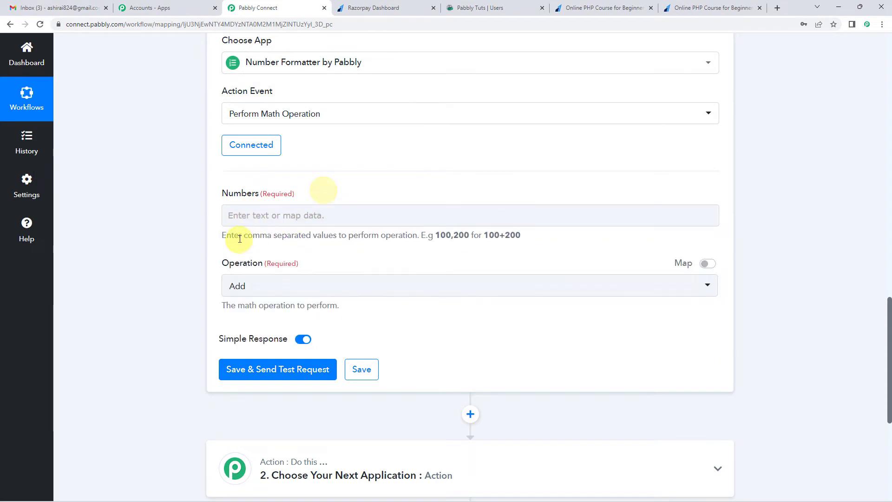
pyautogui.moveTo(227, 238); pyautogui.dragTo(521, 236)
pyautogui.doubleClick(414, 238)
pyautogui.click(438, 252)
pyautogui.click(483, 238)
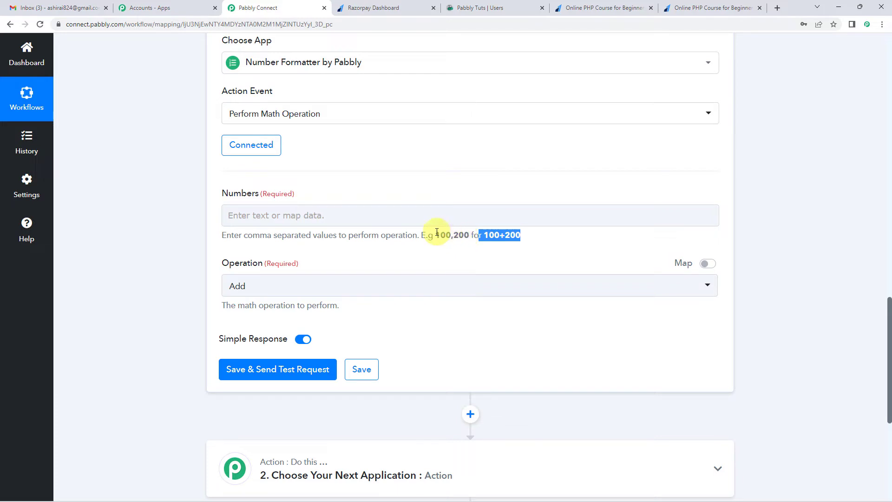
pyautogui.moveTo(436, 236); pyautogui.dragTo(469, 235)
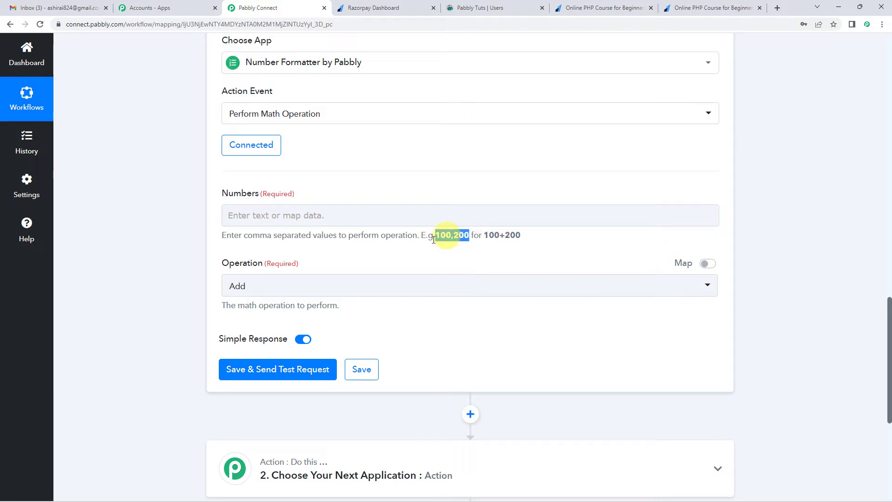
pyautogui.click(395, 254)
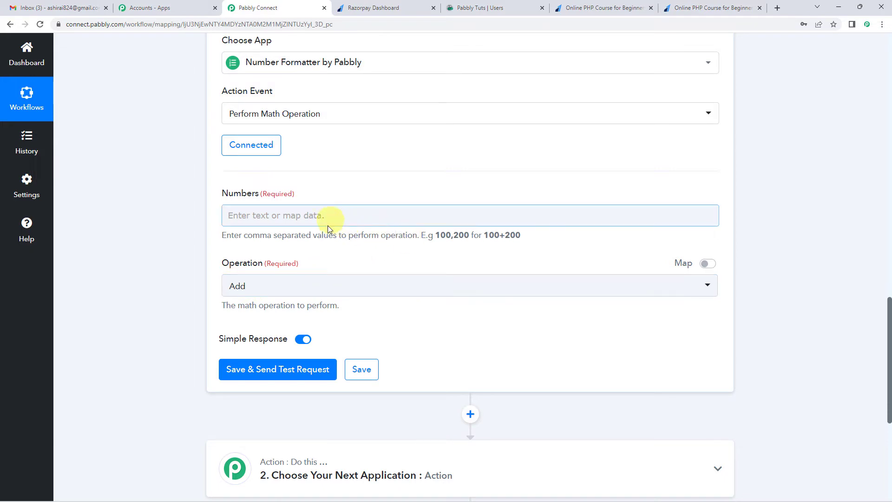
pyautogui.click(295, 288)
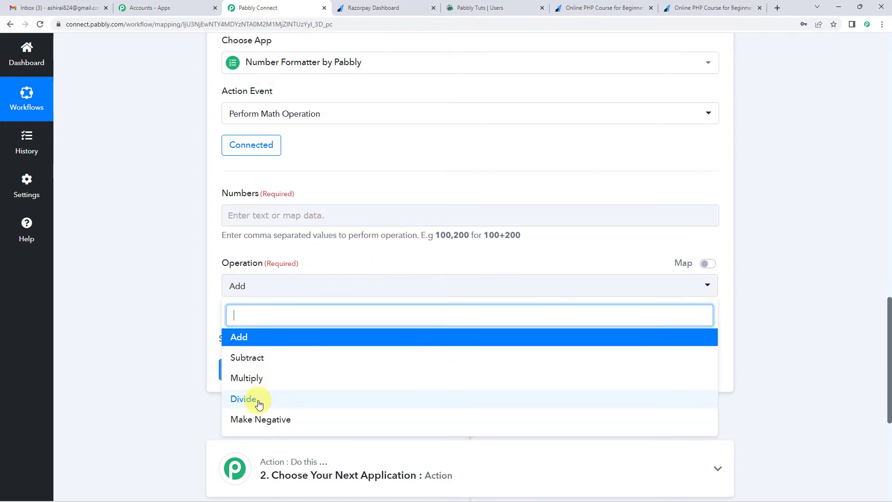
pyautogui.click(326, 262)
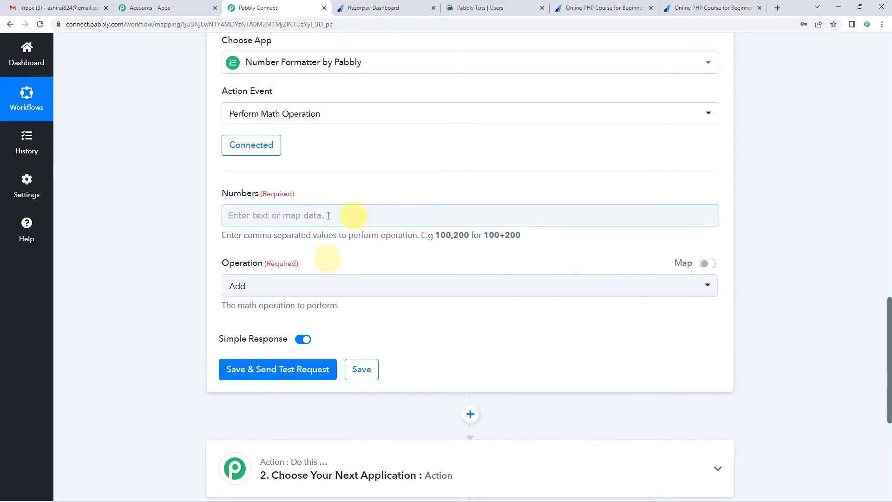
# Step: Map the Razorpay Payload Payment Entity Amount into the Numbers field, followed by ",100", checking it against the format hint
pyautogui.click(335, 221)
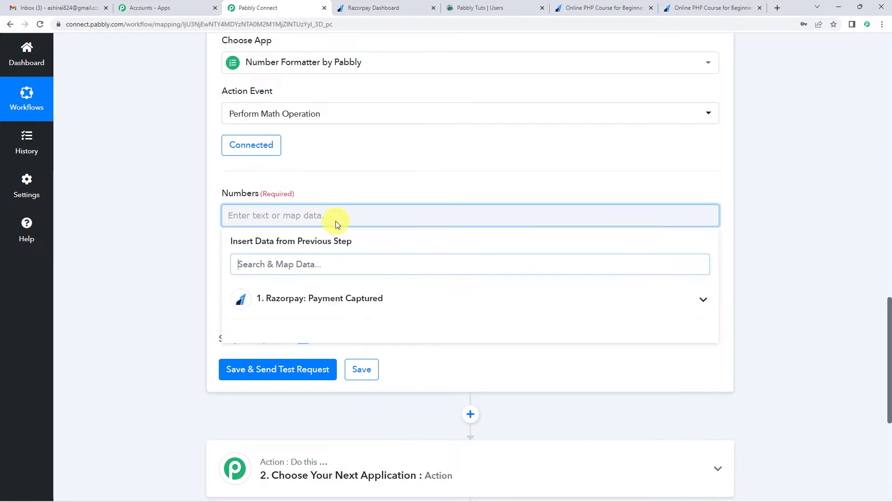
pyautogui.click(303, 299)
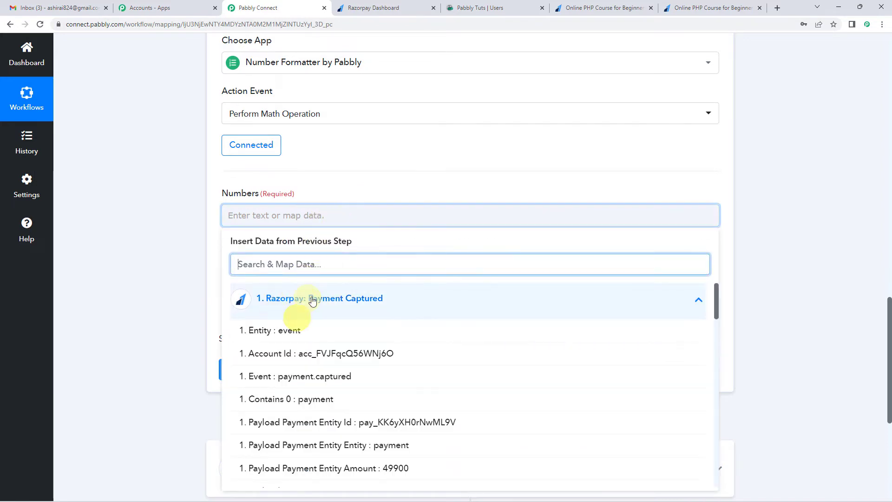
pyautogui.scroll(-3, 340, 330)
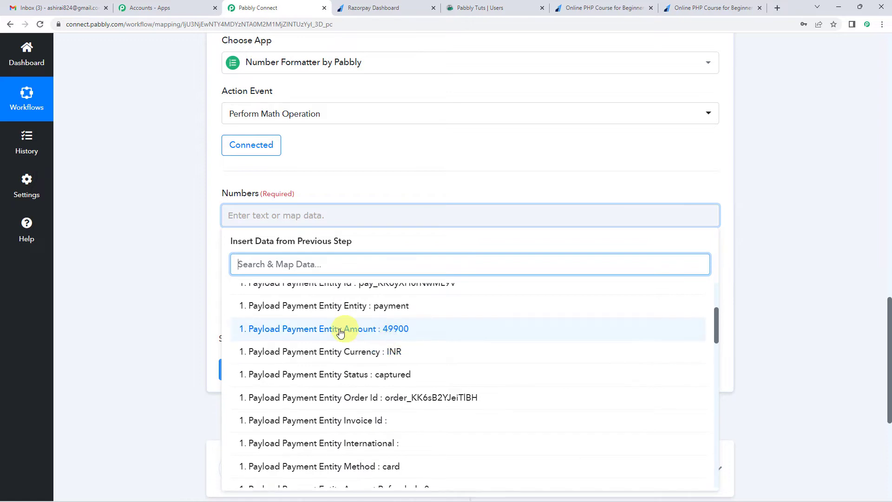
pyautogui.click(402, 333)
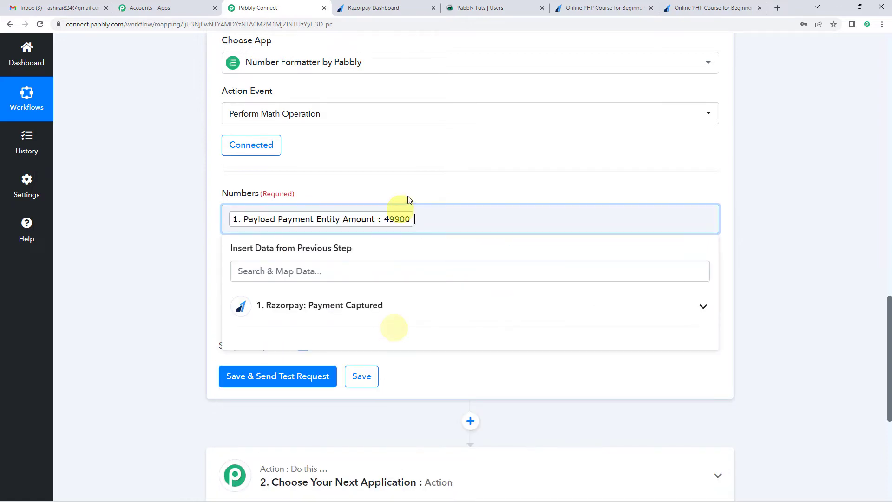
pyautogui.click(418, 221)
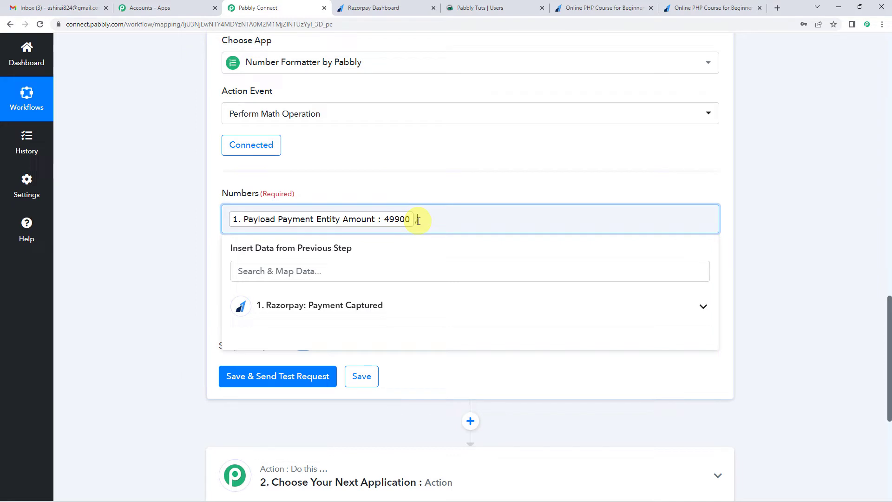
pyautogui.click(405, 183)
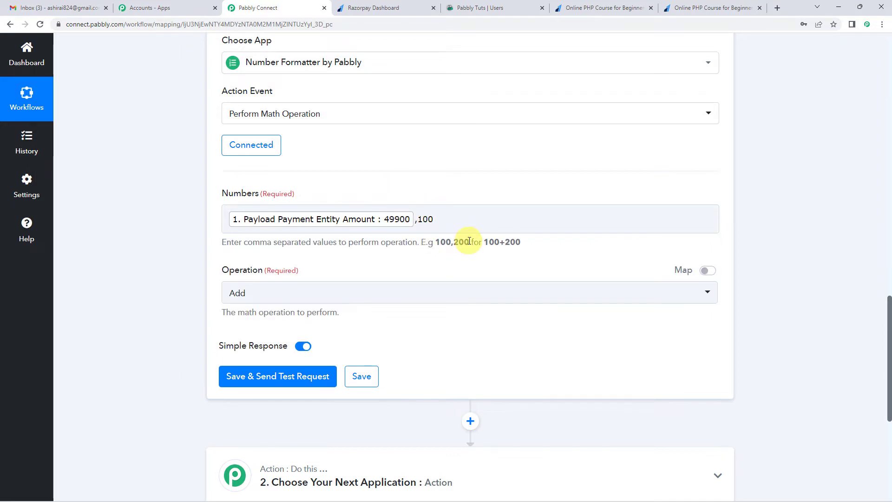
pyautogui.click(419, 226)
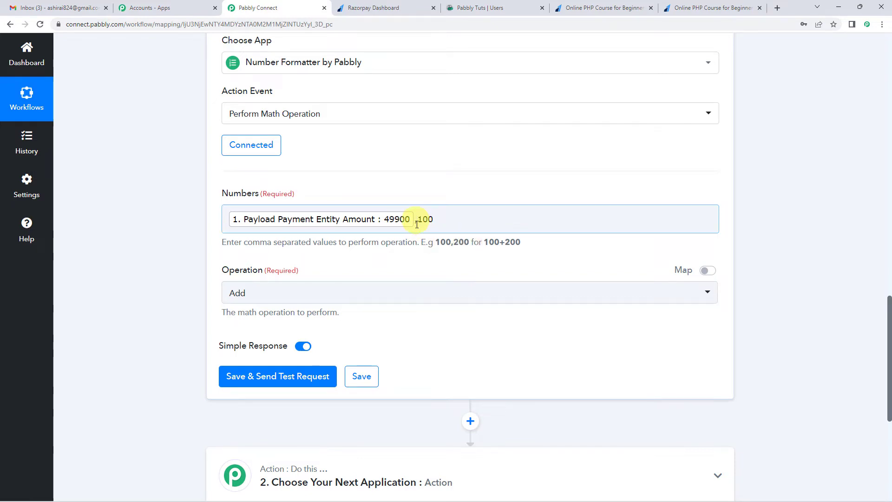
pyautogui.click(465, 254)
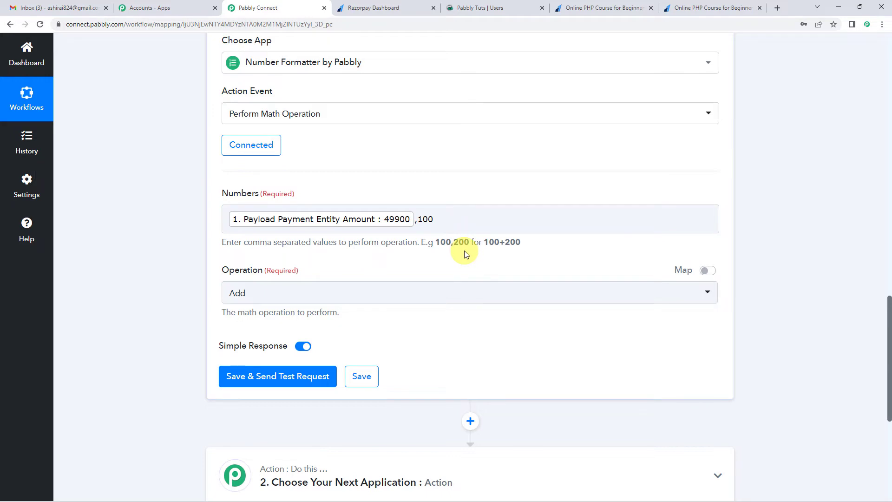
pyautogui.moveTo(432, 244); pyautogui.dragTo(524, 251)
pyautogui.click(436, 263)
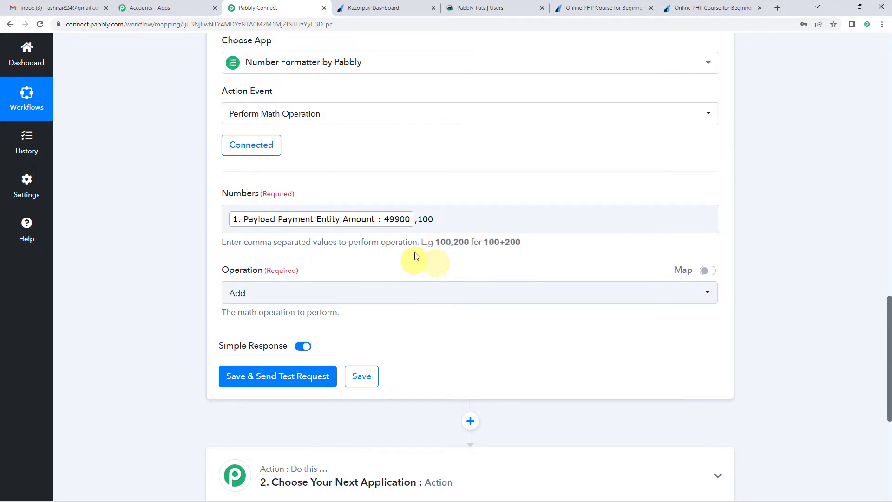
# Step: Set the math operation to Divide, save the step and send a test request
pyautogui.click(243, 293)
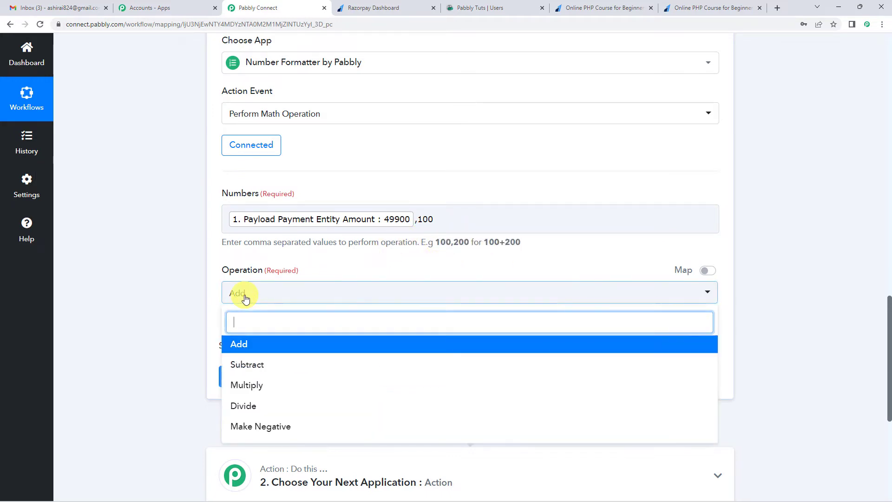
pyautogui.click(253, 407)
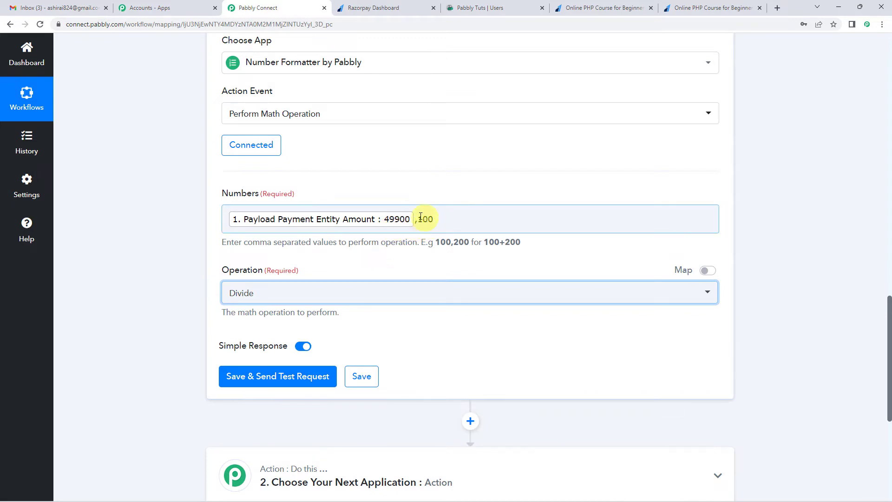
pyautogui.scroll(-1, 368, 255)
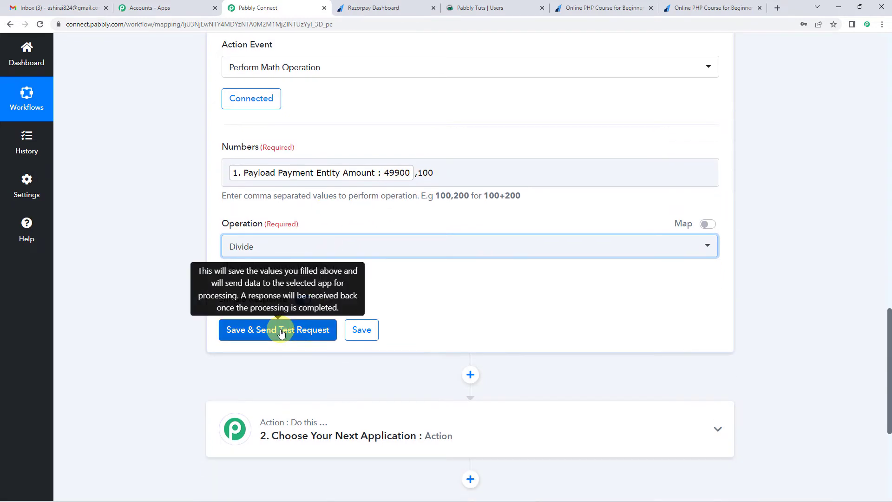
pyautogui.click(281, 333)
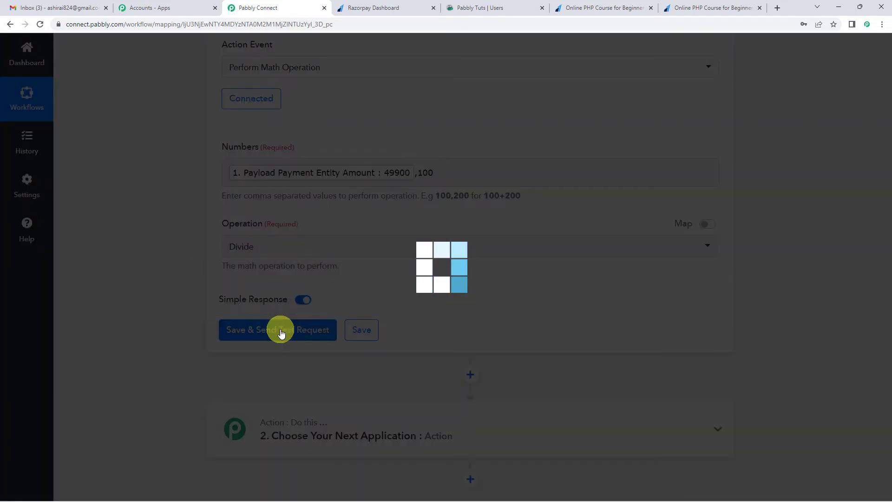
# Step: Compare the math operation's Result with the Razorpay payment page amount and review the division settings that produce it
pyautogui.scroll(-3, 553, 267)
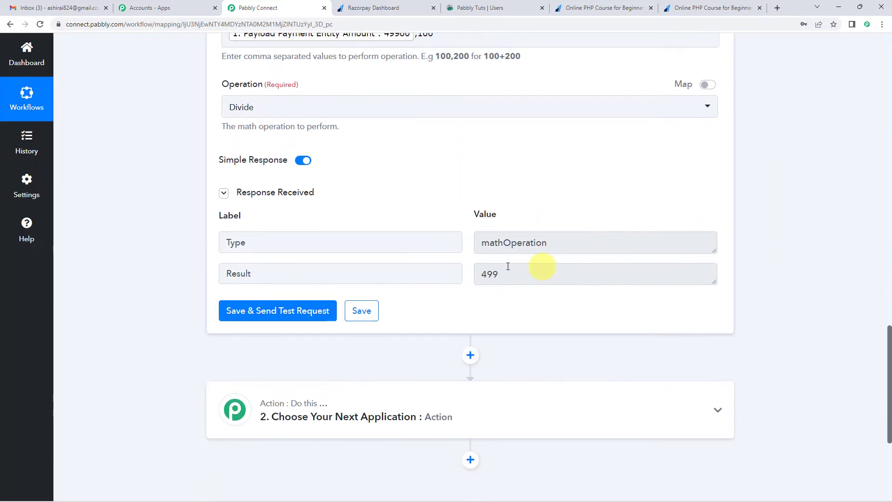
pyautogui.click(482, 273)
pyautogui.moveTo(482, 273); pyautogui.dragTo(530, 272)
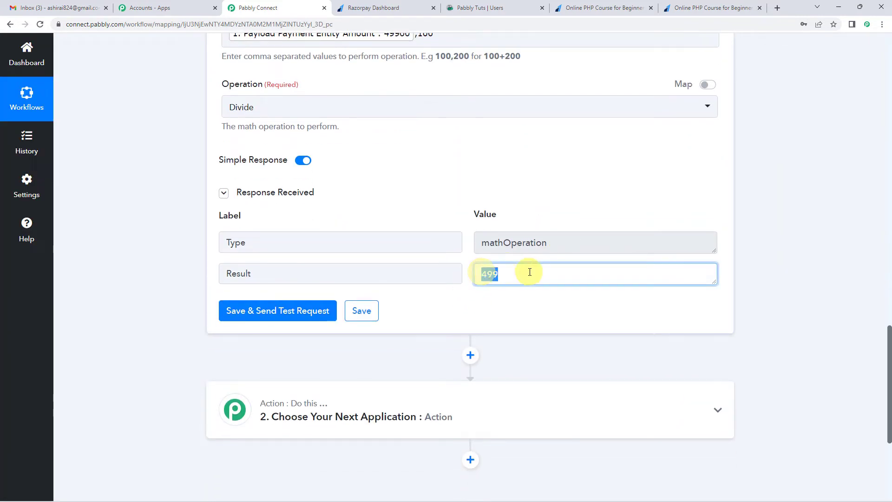
pyautogui.click(595, 7)
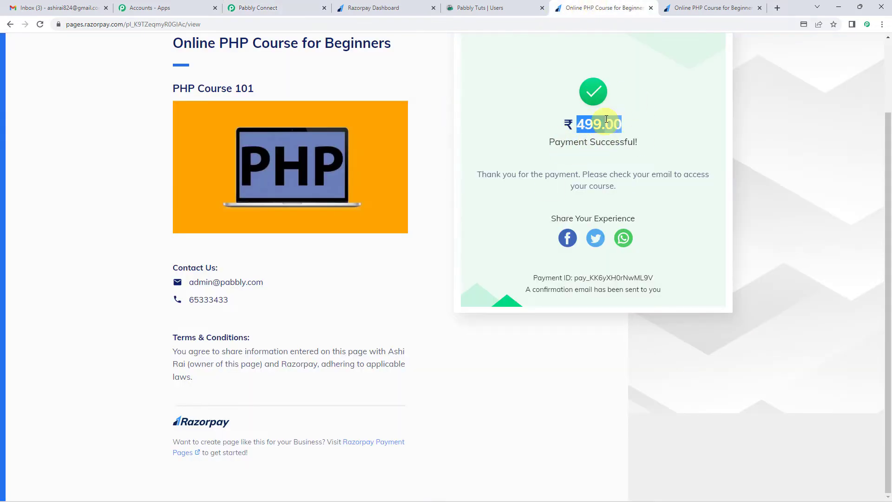
pyautogui.click(295, 7)
pyautogui.moveTo(528, 272); pyautogui.dragTo(484, 271)
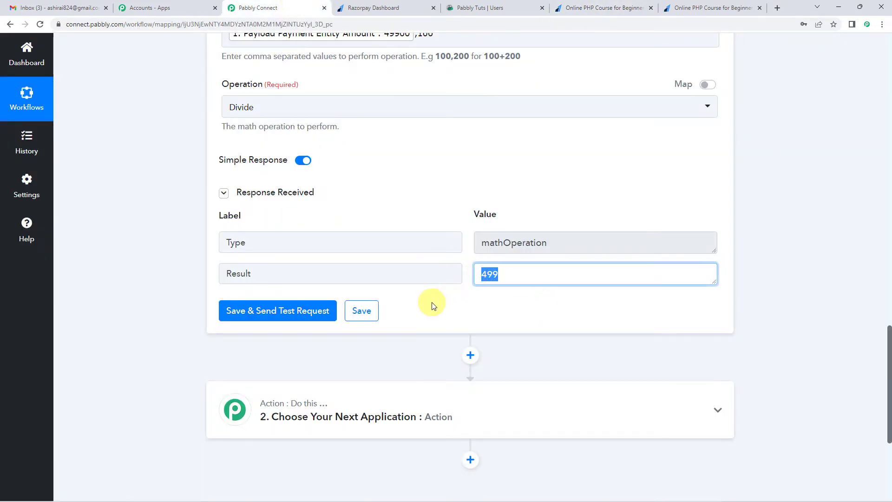
pyautogui.scroll(1, 433, 300)
pyautogui.scroll(2, 425, 266)
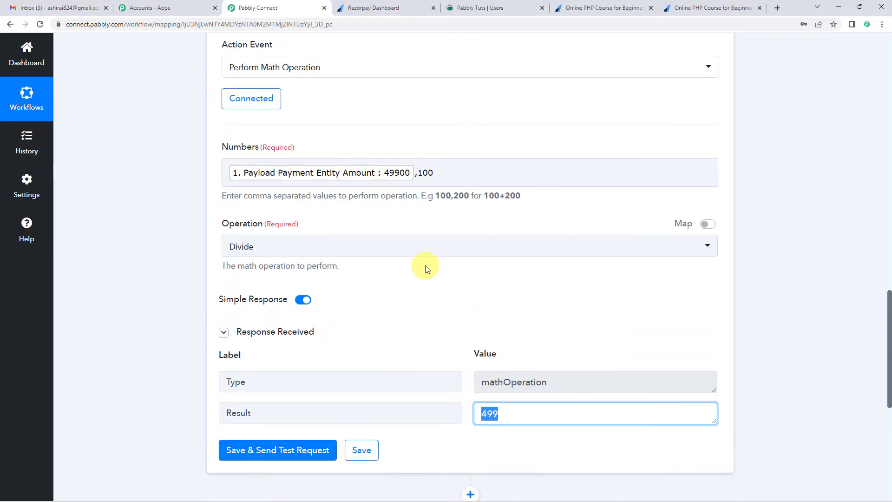
pyautogui.scroll(-1, 474, 345)
pyautogui.moveTo(482, 366); pyautogui.dragTo(518, 366)
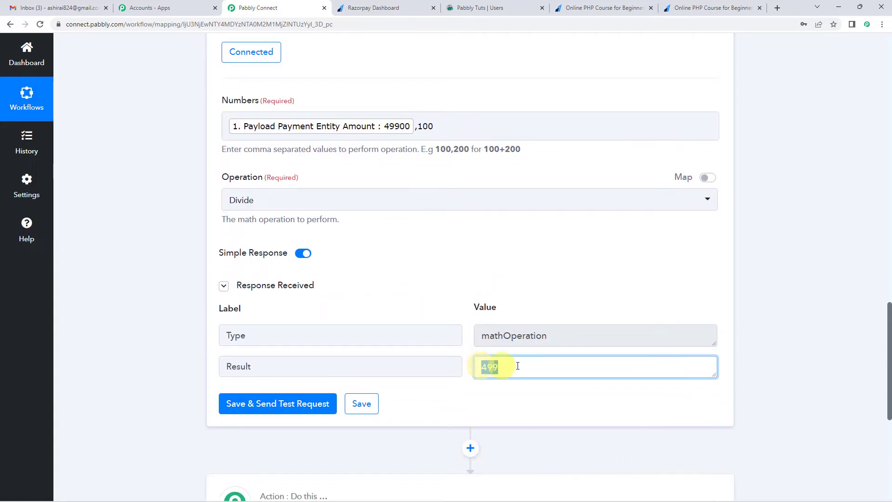
pyautogui.click(490, 367)
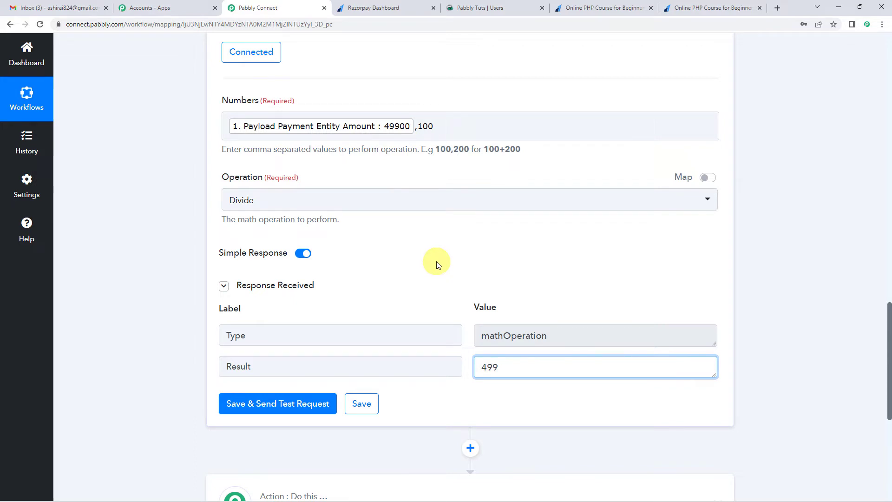
pyautogui.scroll(-2, 437, 265)
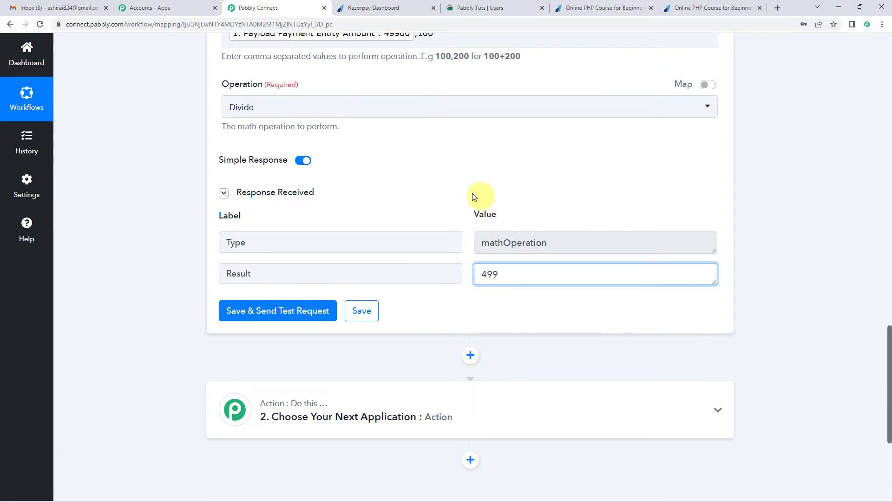
# Step: Review the division's Numbers input and operation against the Result value in the received response
pyautogui.click(483, 274)
pyautogui.scroll(3, 421, 202)
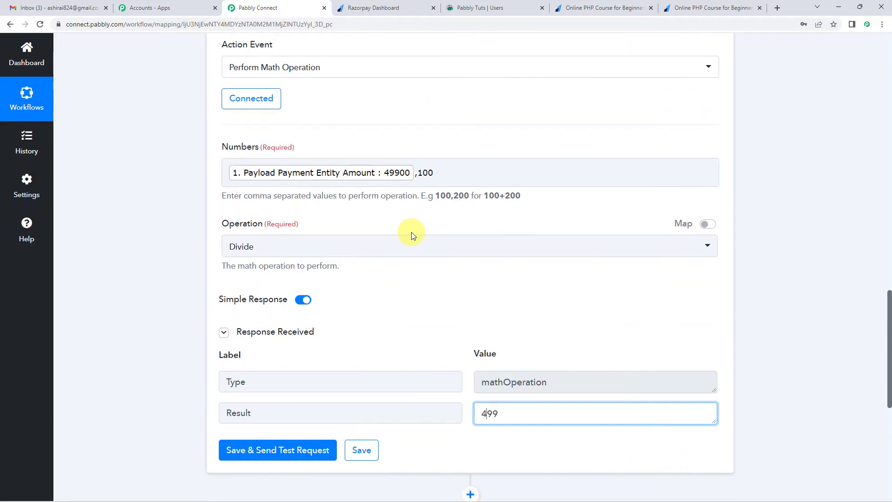
pyautogui.scroll(-2, 289, 280)
pyautogui.scroll(2, 392, 243)
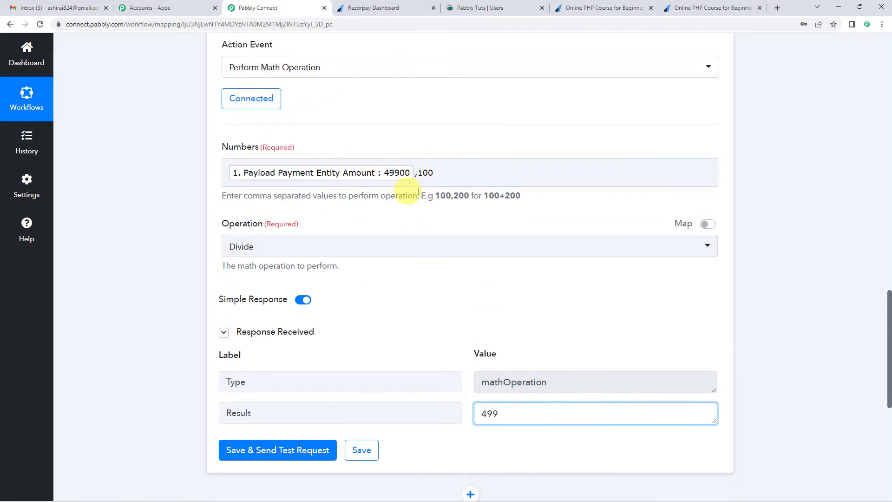
pyautogui.scroll(-1, 439, 295)
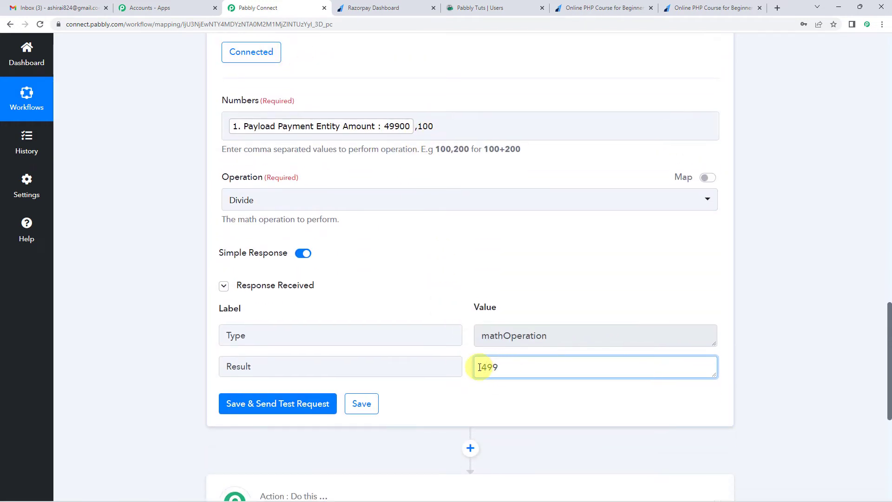
pyautogui.moveTo(480, 367); pyautogui.dragTo(508, 365)
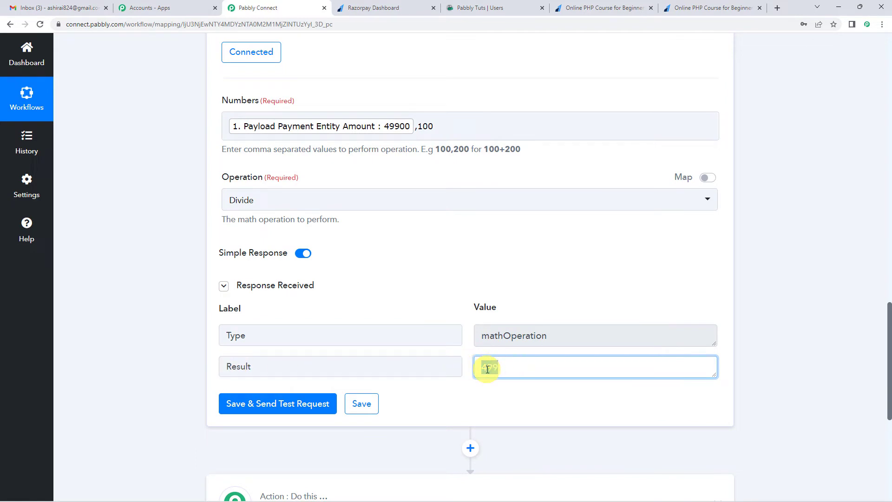
# Step: Set the next action step's app to go4clic with Enroll User as the action event
pyautogui.scroll(-5, 423, 273)
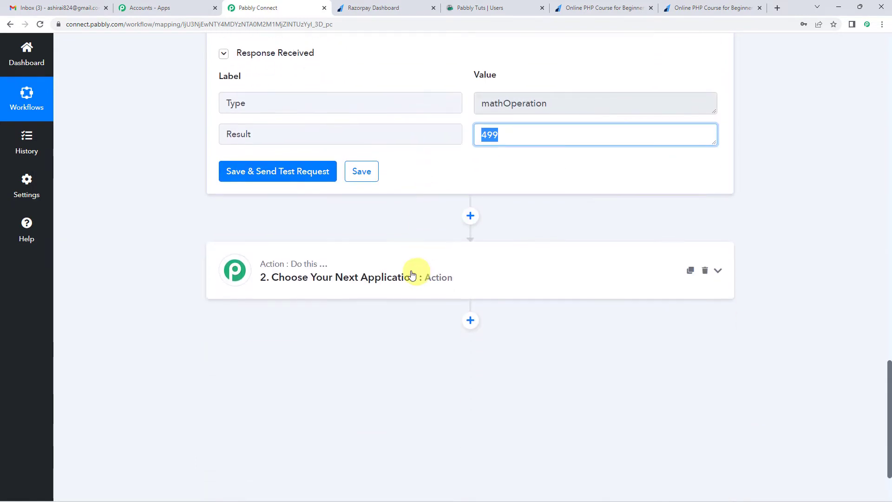
pyautogui.click(375, 278)
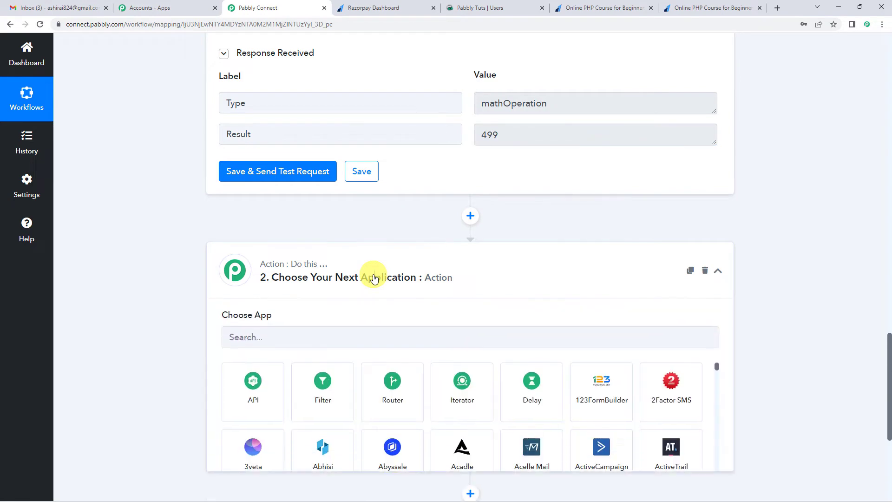
pyautogui.scroll(20, 172, 272)
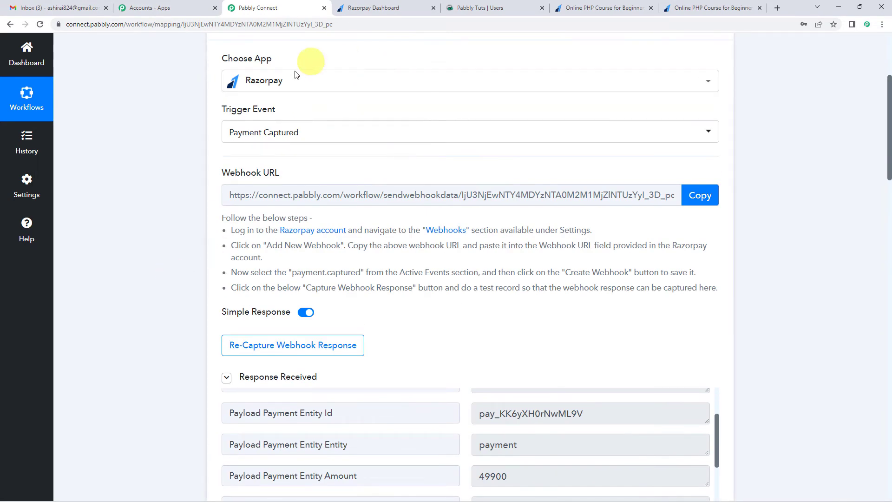
pyautogui.scroll(-7, 157, 280)
pyautogui.scroll(-18, 157, 279)
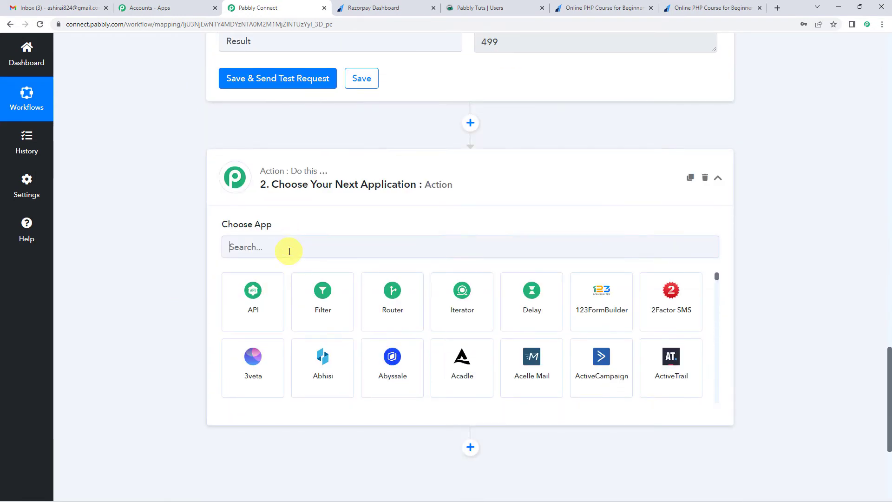
pyautogui.click(289, 251)
pyautogui.write('go4')
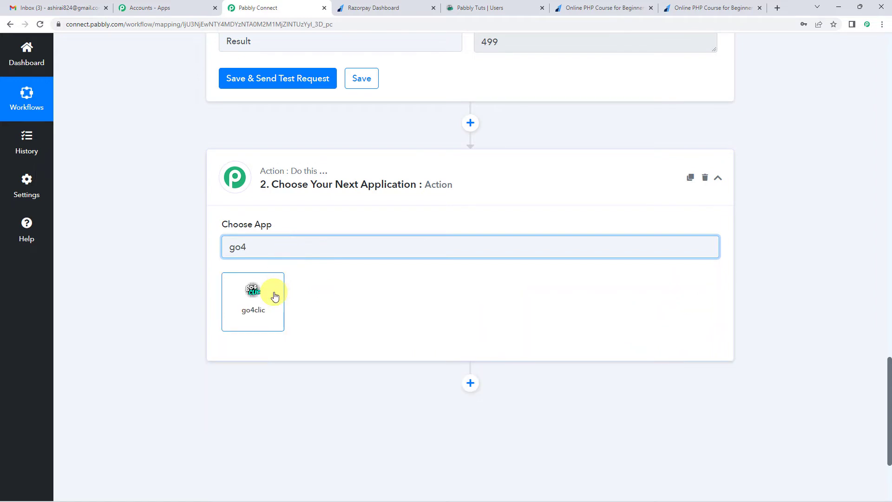
pyautogui.click(275, 296)
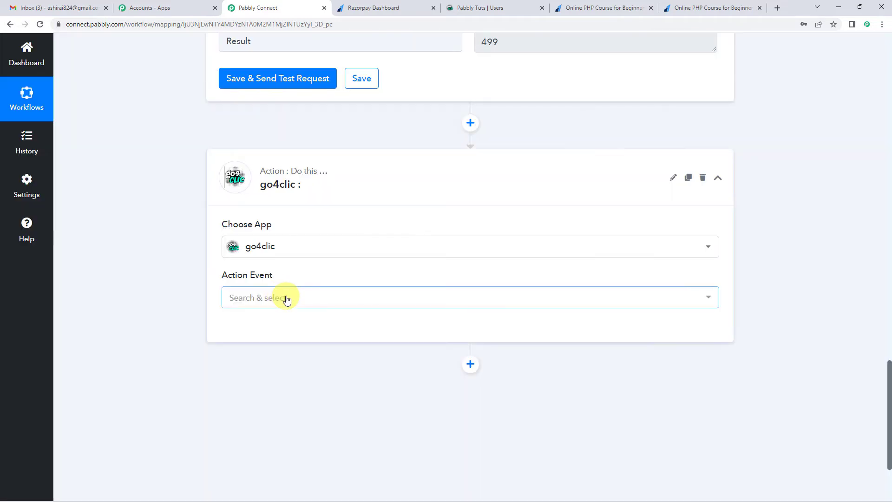
pyautogui.click(287, 298)
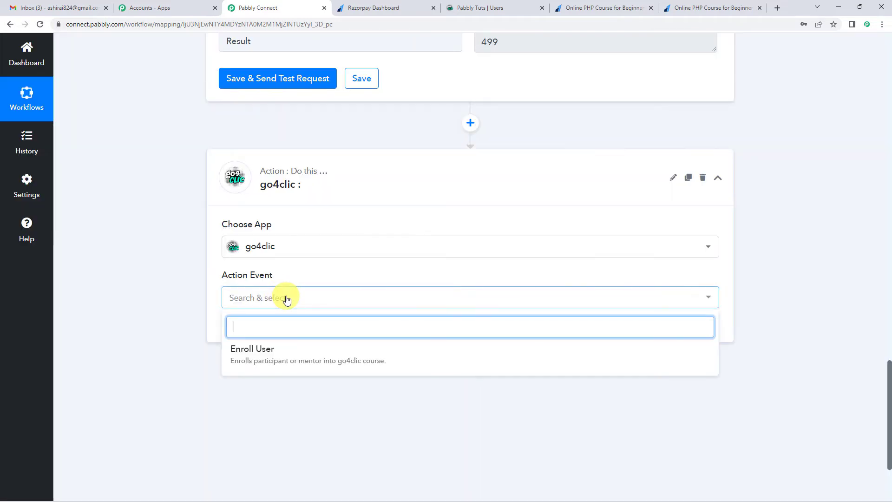
pyautogui.click(257, 353)
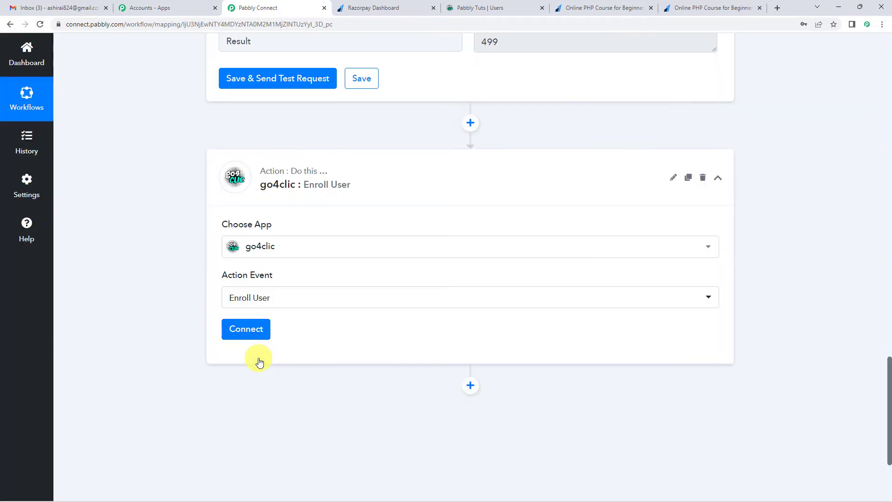
# Step: Begin a new go4clic connection for the Enroll User action and open the linked API key generation page
pyautogui.click(256, 335)
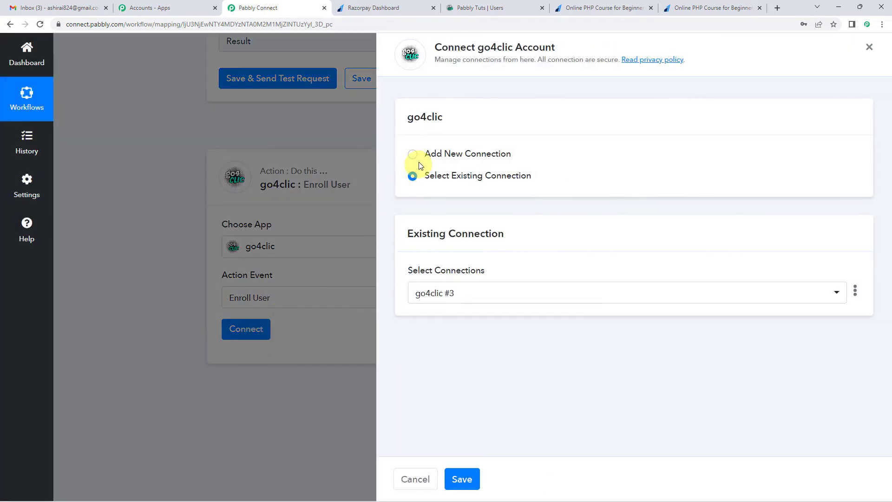
pyautogui.click(413, 155)
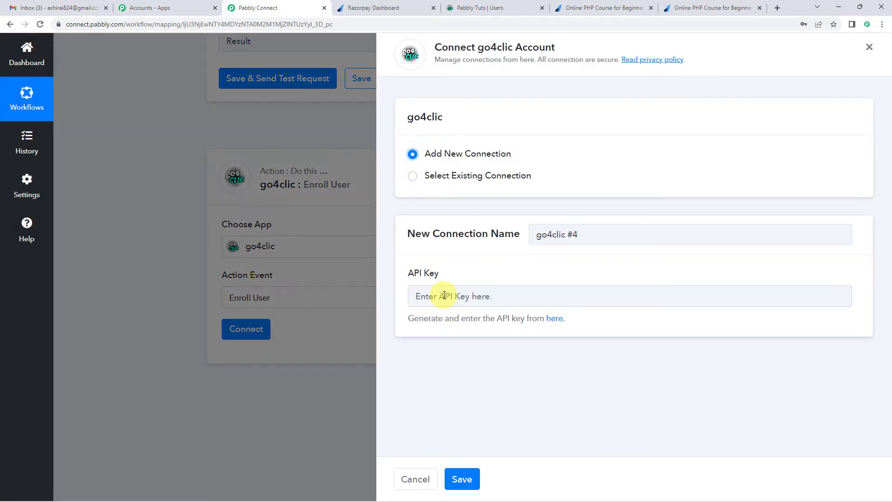
pyautogui.click(557, 324)
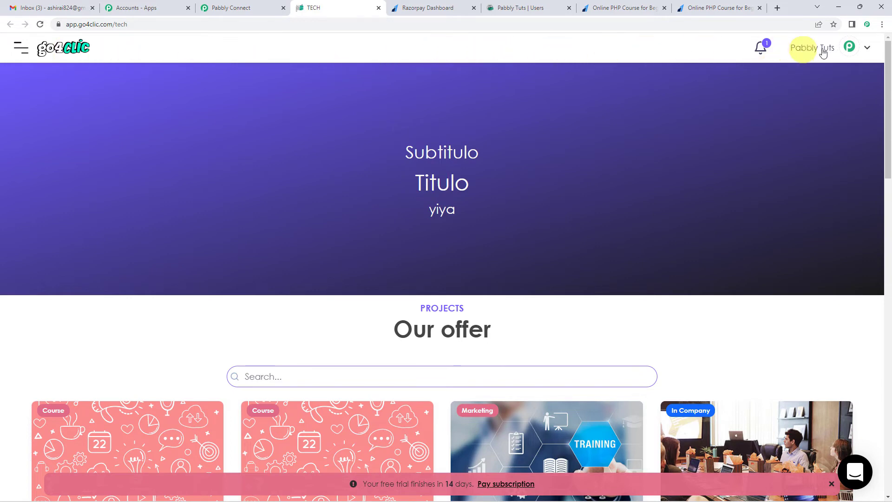
# Step: Go to the Pabbly Tuts academy's administration area in go4clic and find the API Keys section under Integrations
pyautogui.click(866, 52)
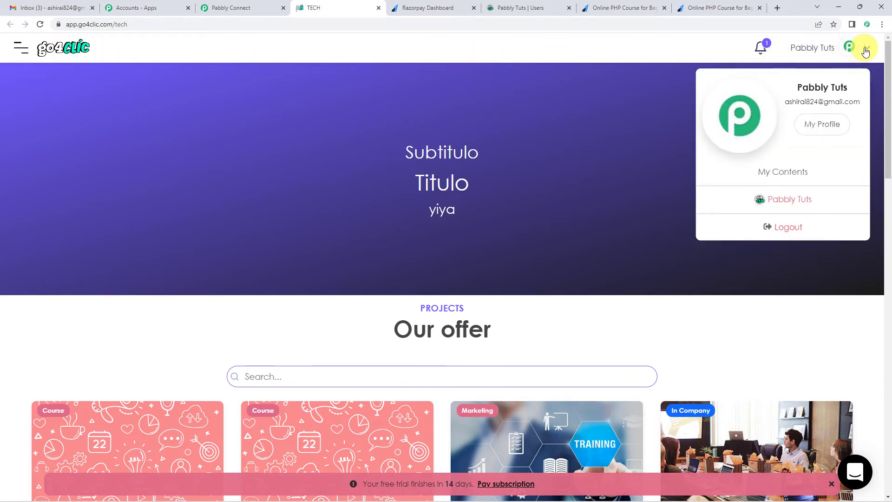
pyautogui.click(780, 203)
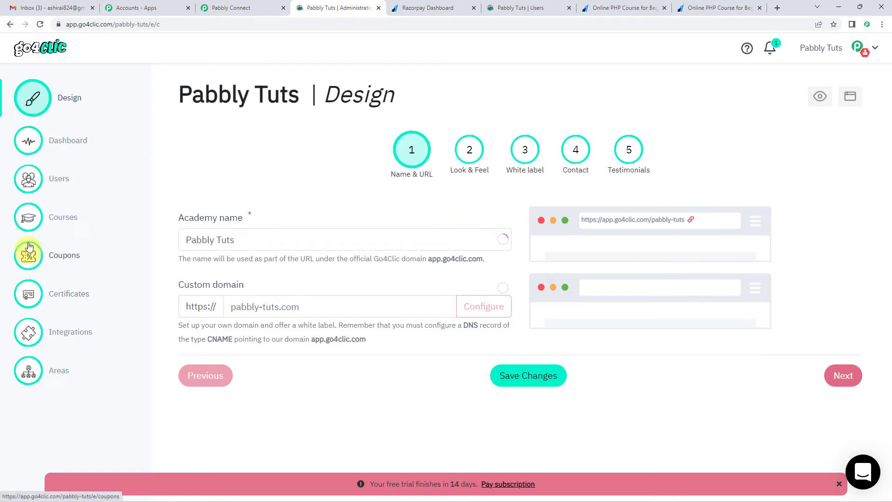
pyautogui.click(63, 336)
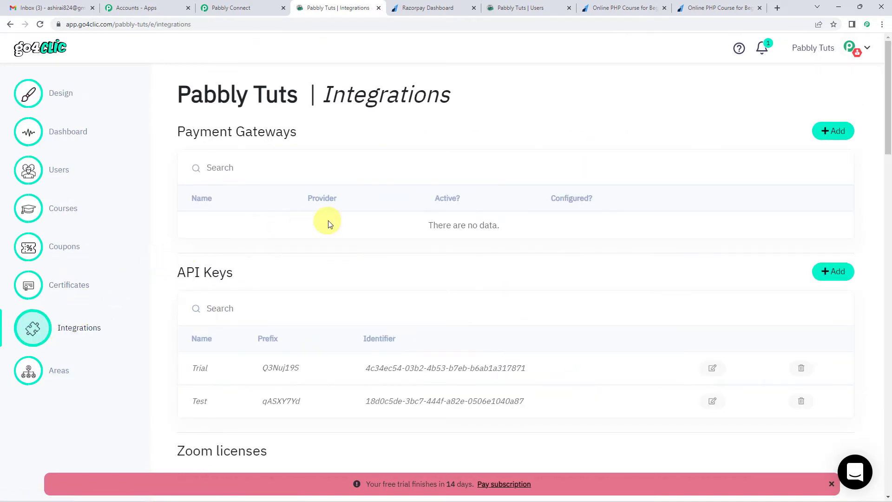
pyautogui.scroll(-1, 332, 279)
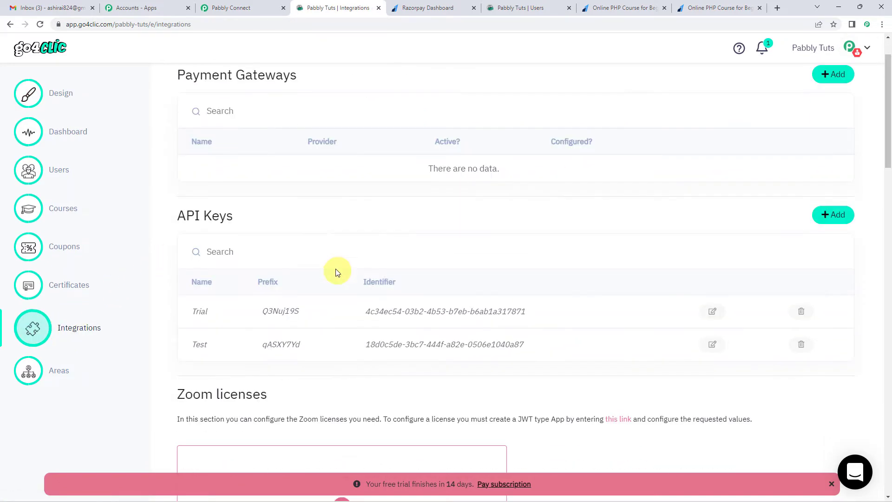
pyautogui.scroll(-1, 337, 273)
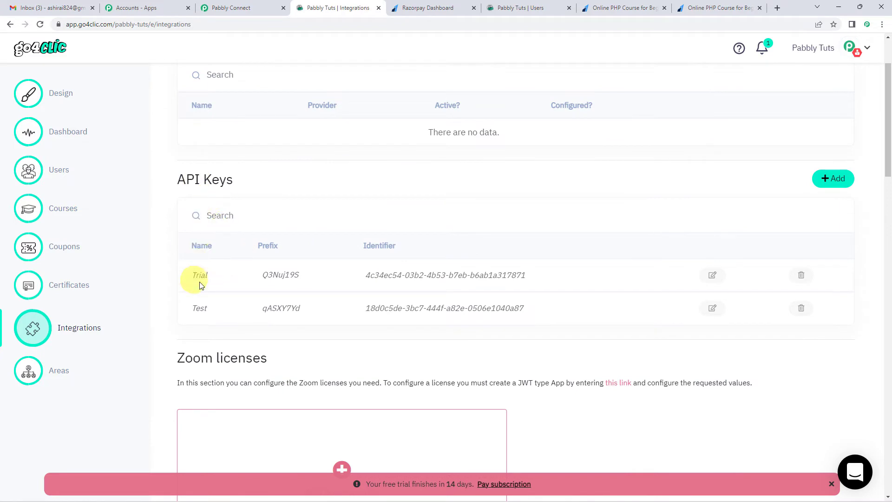
# Step: Create an API key named "Work" in go4clic and copy the generated key
pyautogui.click(833, 181)
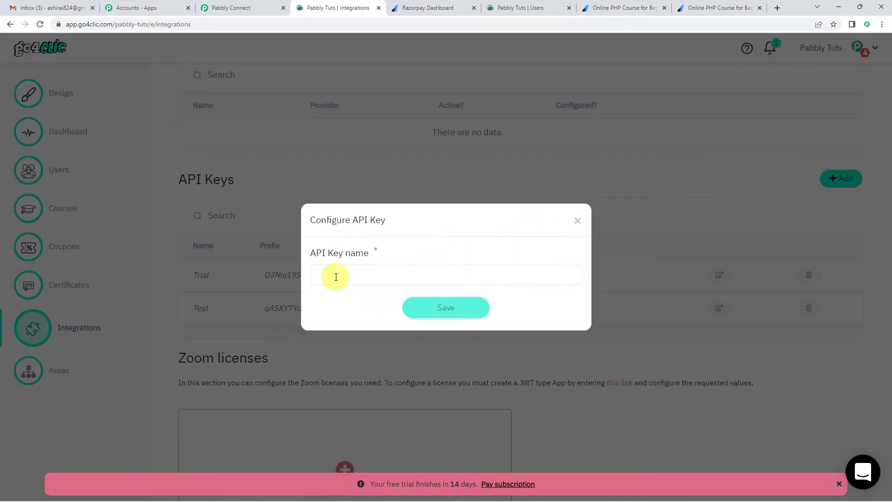
pyautogui.click(336, 277)
pyautogui.write('Work')
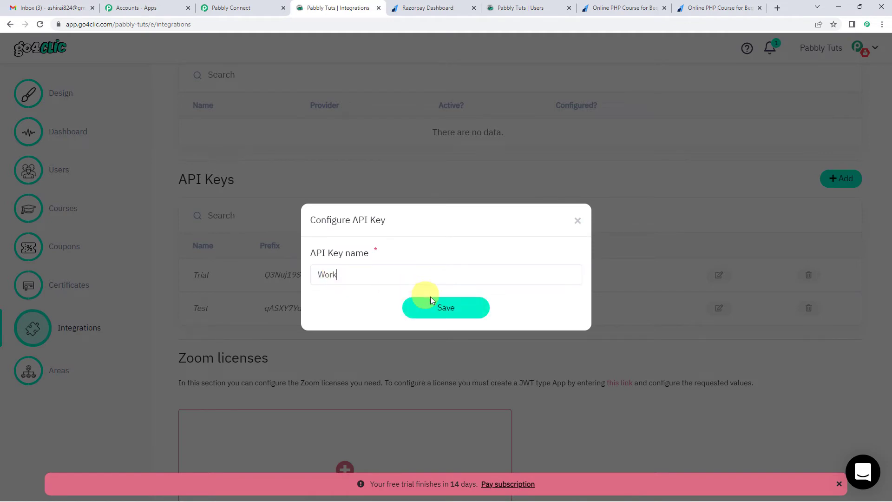
pyautogui.click(430, 302)
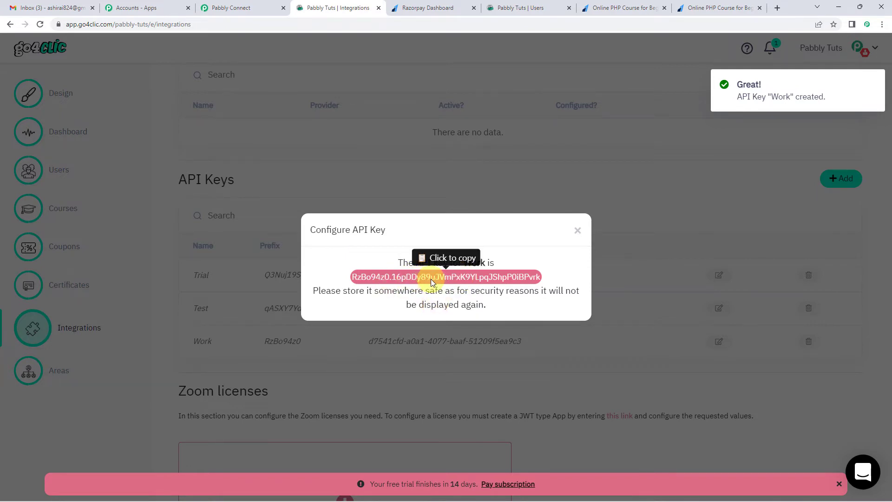
pyautogui.click(434, 277)
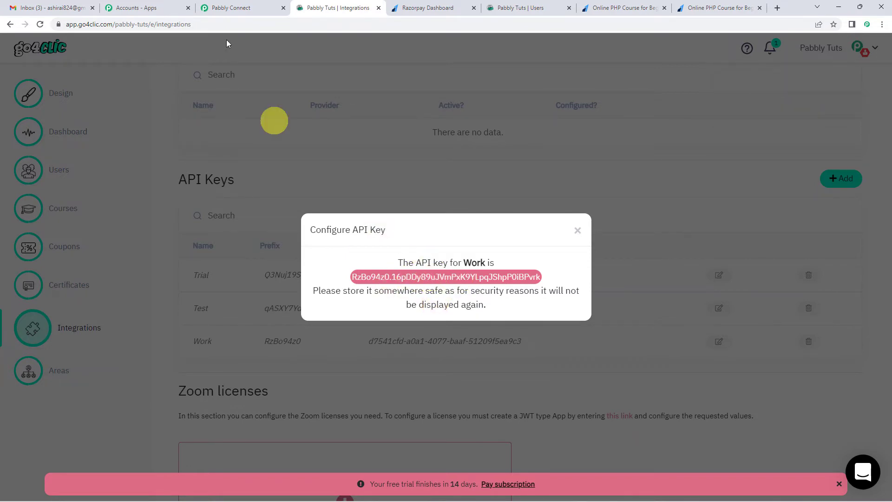
# Step: Return to Pabbly Connect, paste the API key into the new go4clic connection and save it
pyautogui.click(231, 6)
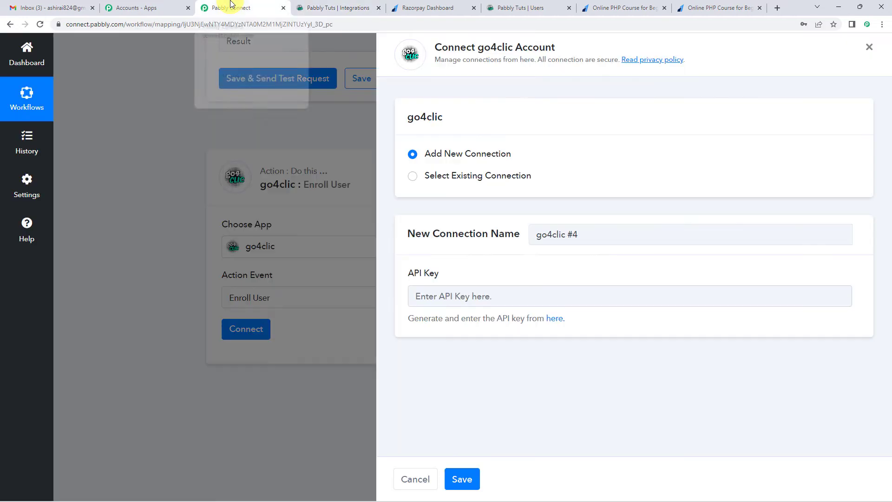
pyautogui.click(444, 301)
pyautogui.hotkey('ctrl', 'v')
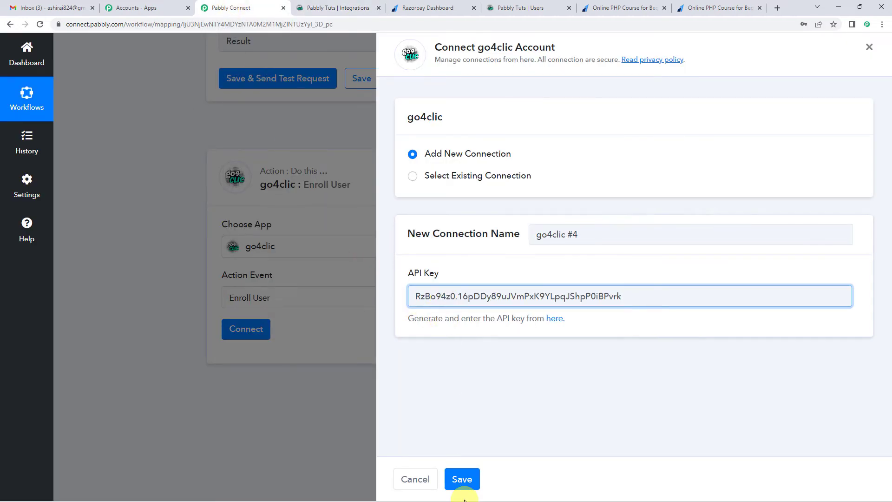
pyautogui.click(462, 480)
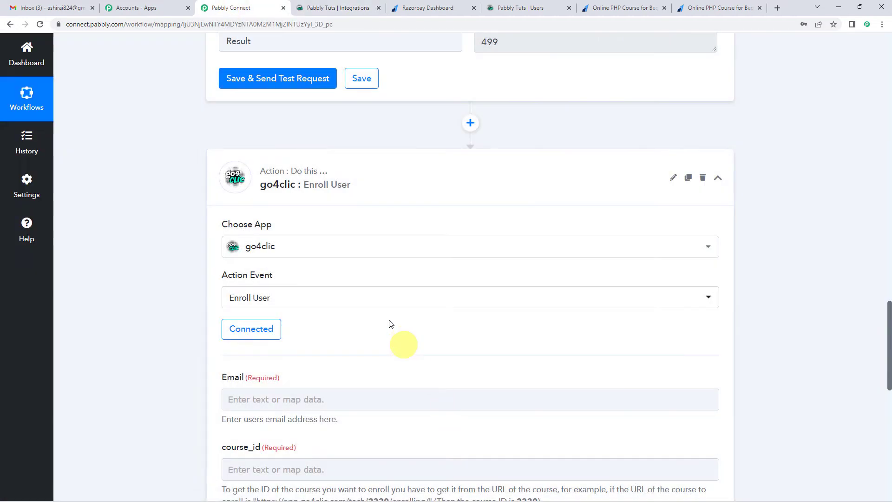
pyautogui.scroll(-2, 399, 343)
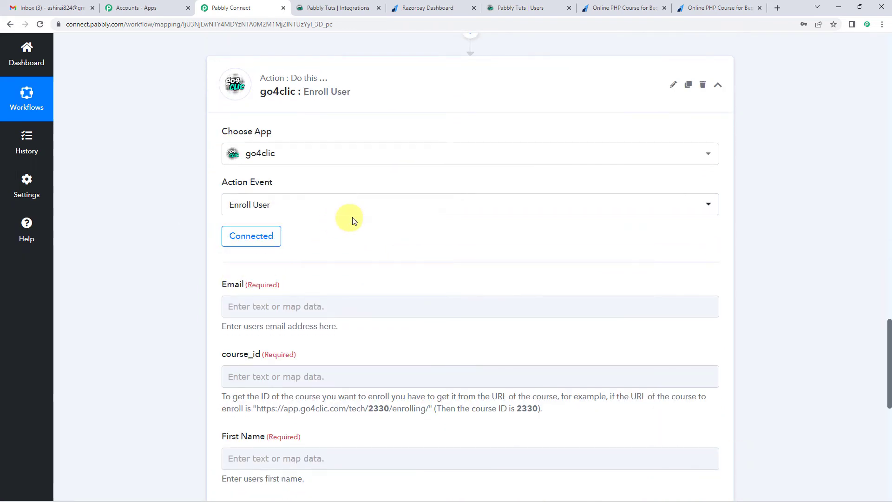
pyautogui.scroll(-2, 353, 219)
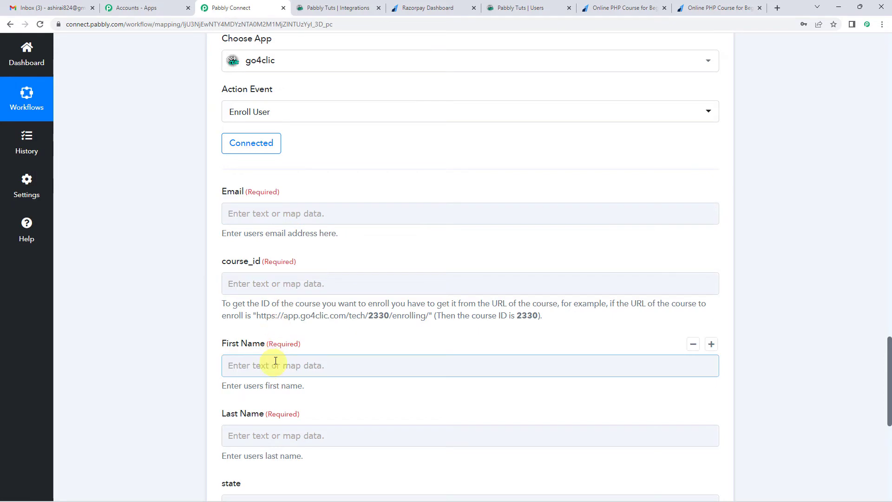
pyautogui.click(301, 208)
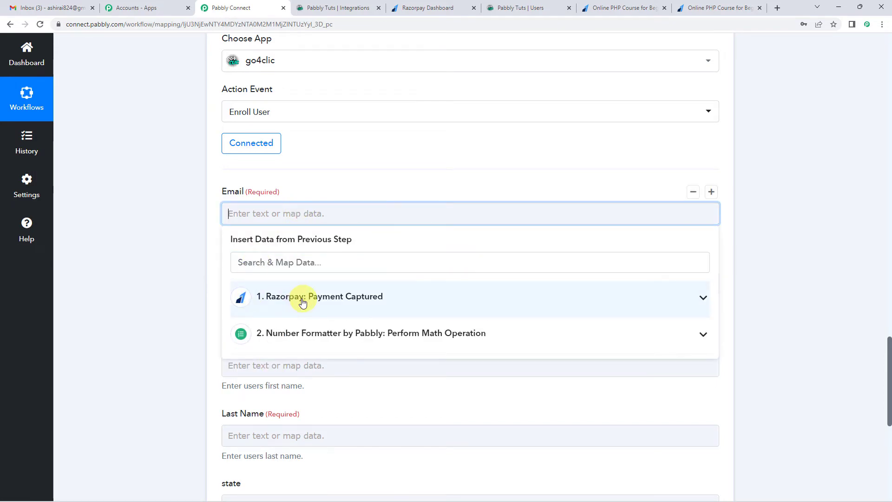
pyautogui.click(302, 302)
pyautogui.scroll(-1, 335, 374)
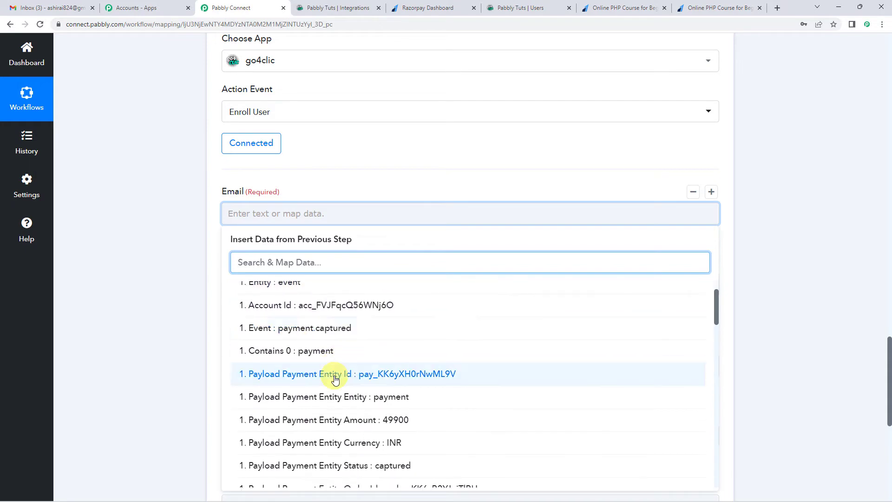
pyautogui.scroll(-2, 335, 379)
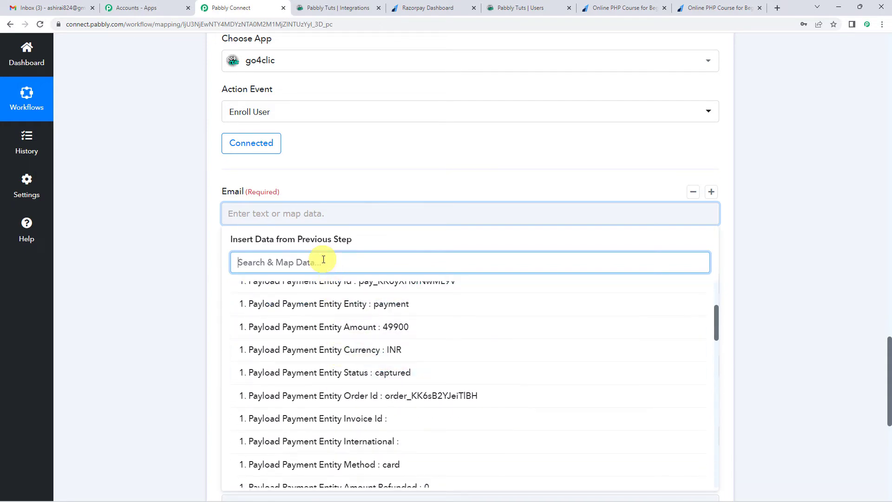
pyautogui.write('emai')
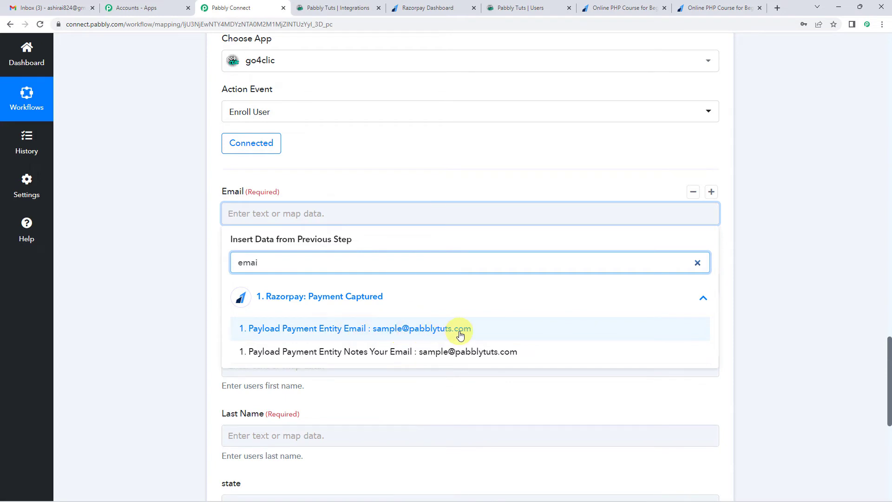
pyautogui.moveTo(290, 263); pyautogui.dragTo(237, 265)
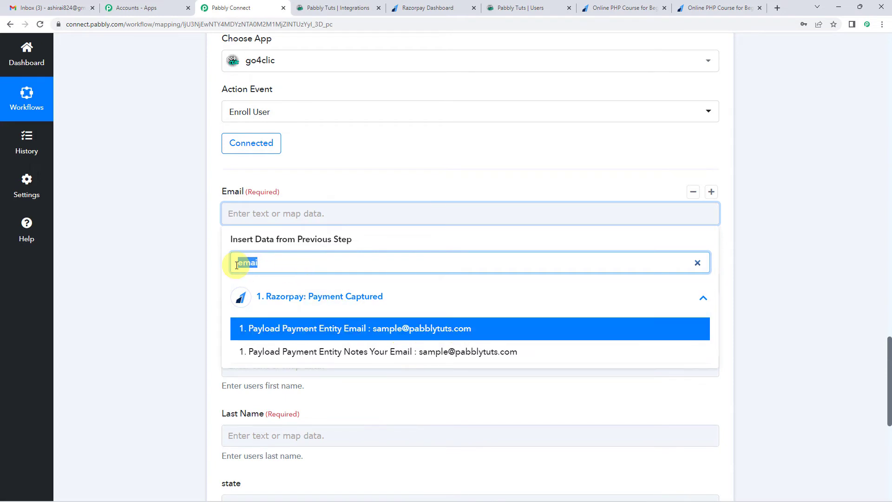
pyautogui.press('BackSpace')
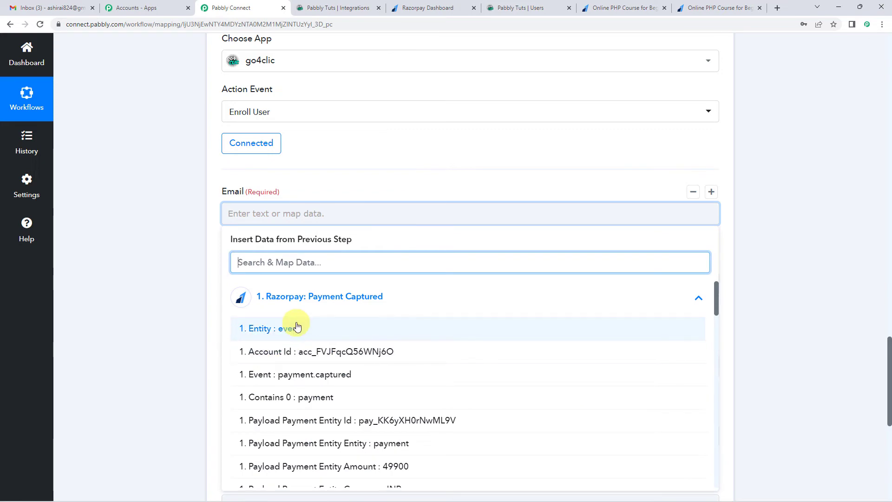
pyautogui.scroll(-2, 297, 328)
pyautogui.click(172, 323)
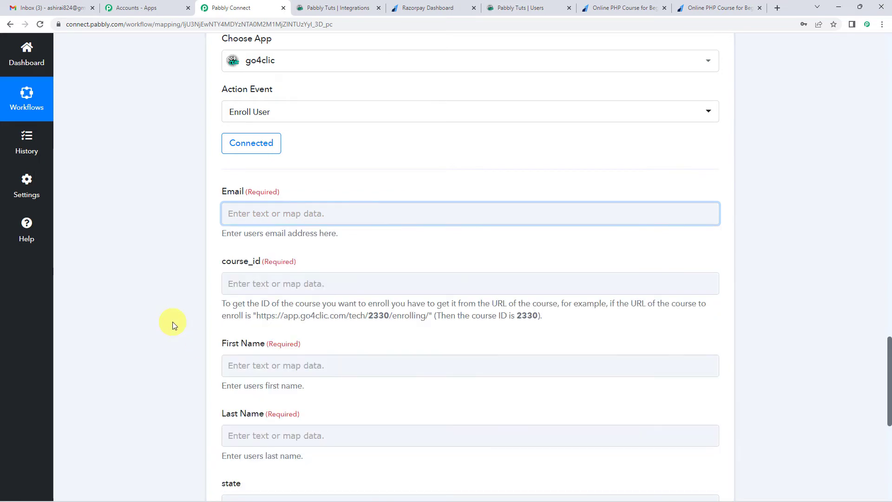
# Step: Review the Razorpay trigger's captured payment response and the Number Formatter division step that precede the Enroll User action
pyautogui.scroll(20, 171, 320)
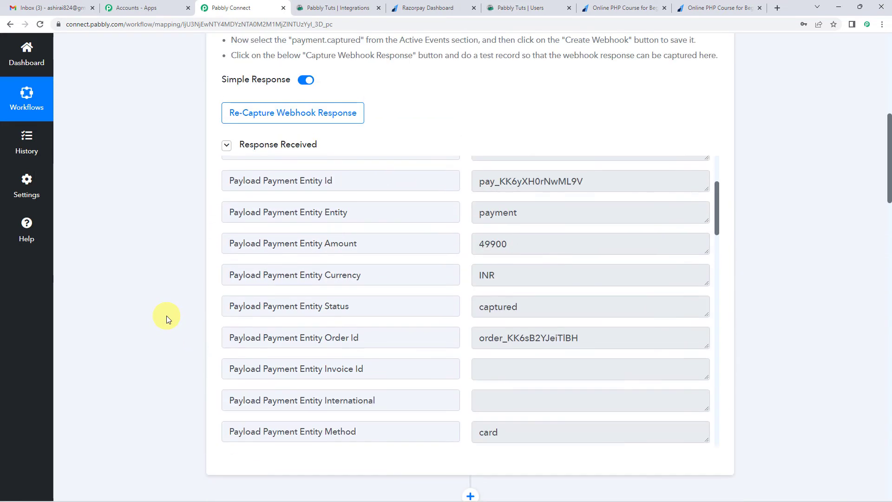
pyautogui.scroll(8, 167, 316)
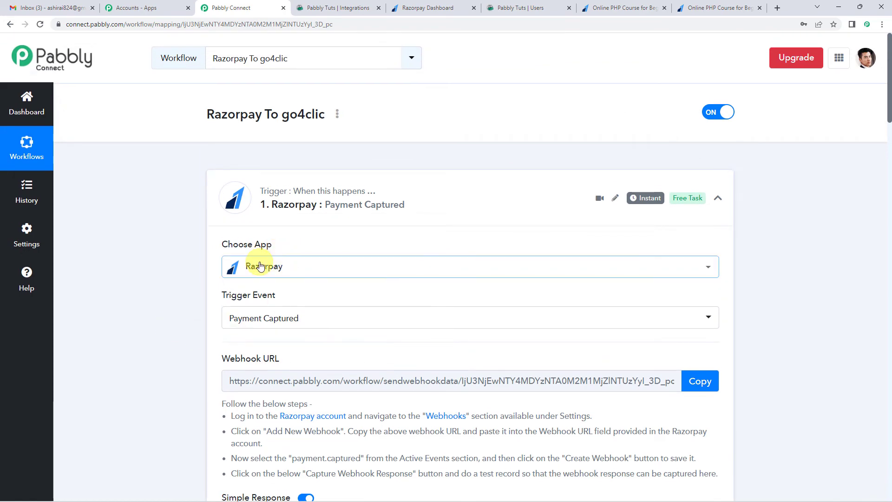
pyautogui.scroll(-5, 316, 246)
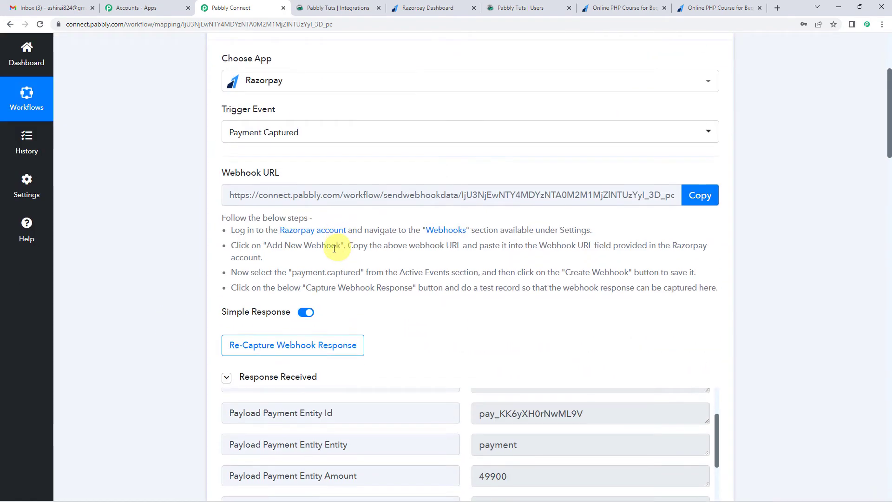
pyautogui.scroll(-4, 173, 225)
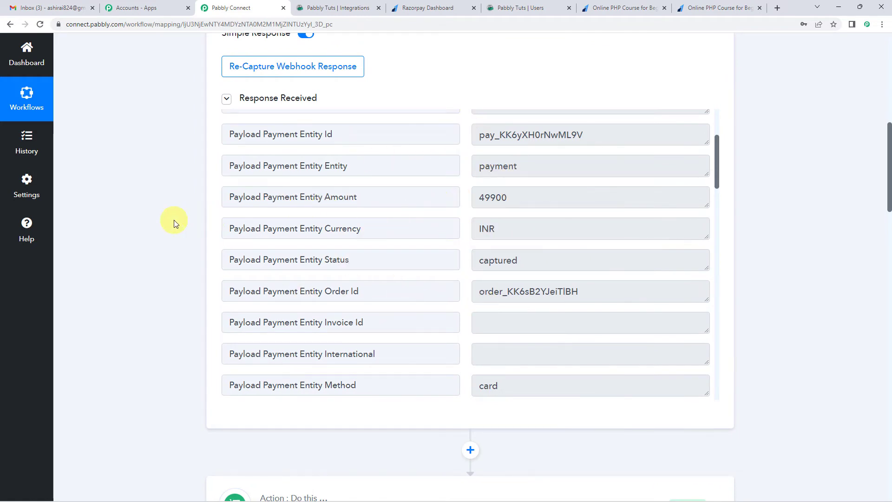
pyautogui.scroll(-2, 175, 221)
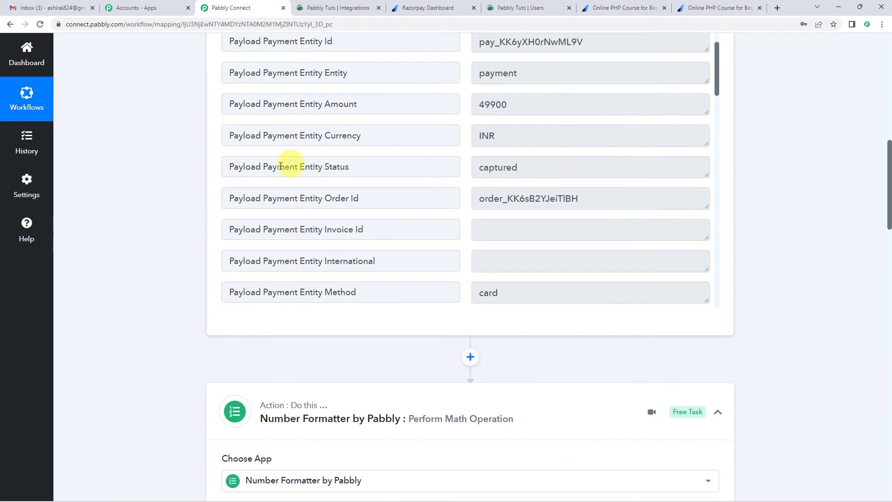
pyautogui.scroll(3, 186, 177)
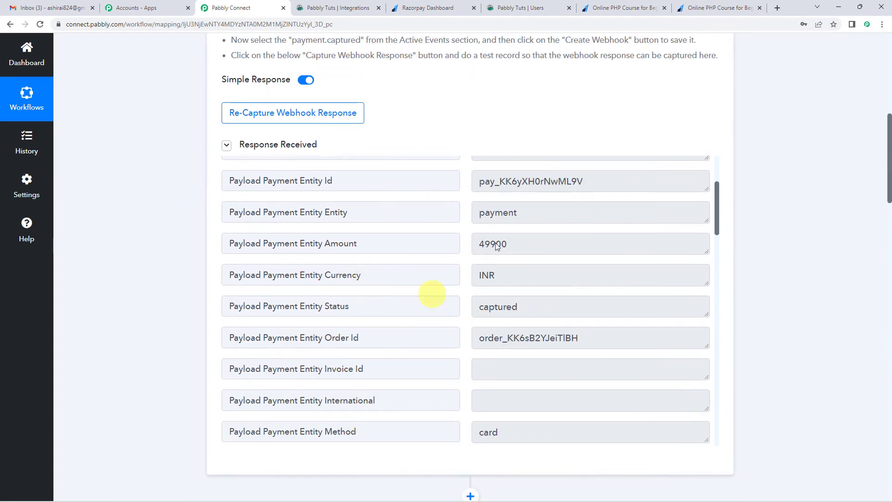
pyautogui.scroll(-20, 189, 251)
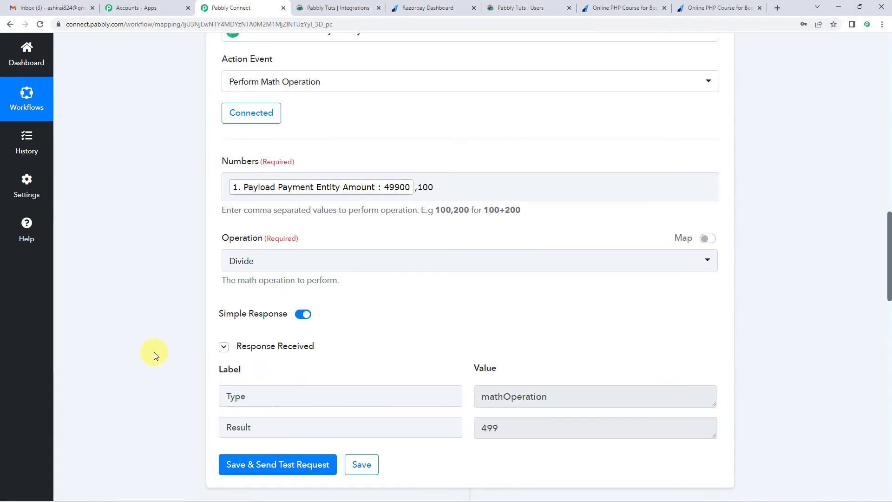
pyautogui.scroll(-3, 269, 295)
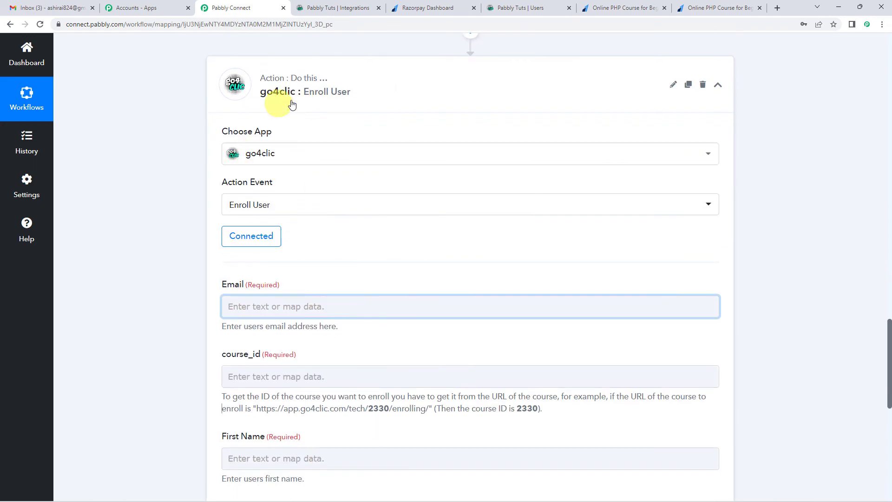
pyautogui.scroll(-2, 300, 286)
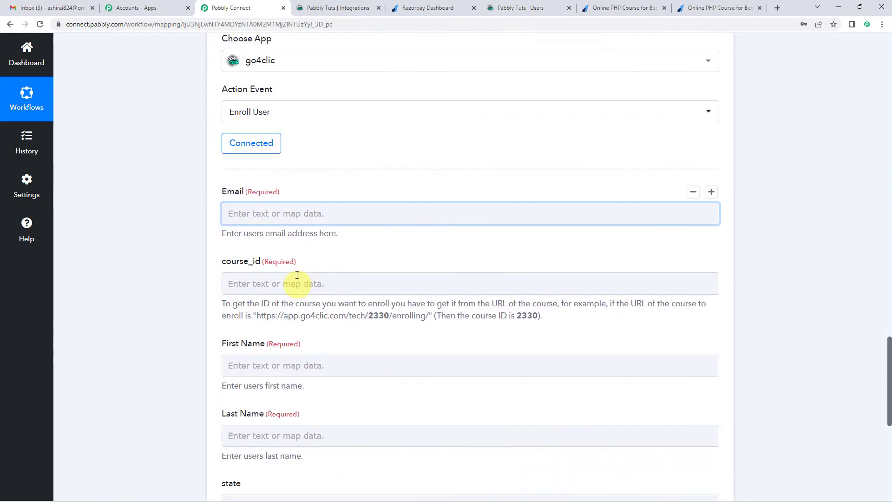
# Step: Map the Enroll User action's Email field to the Razorpay Payload Payment Entity Email value, searching the payment data for "emai"
pyautogui.click(275, 213)
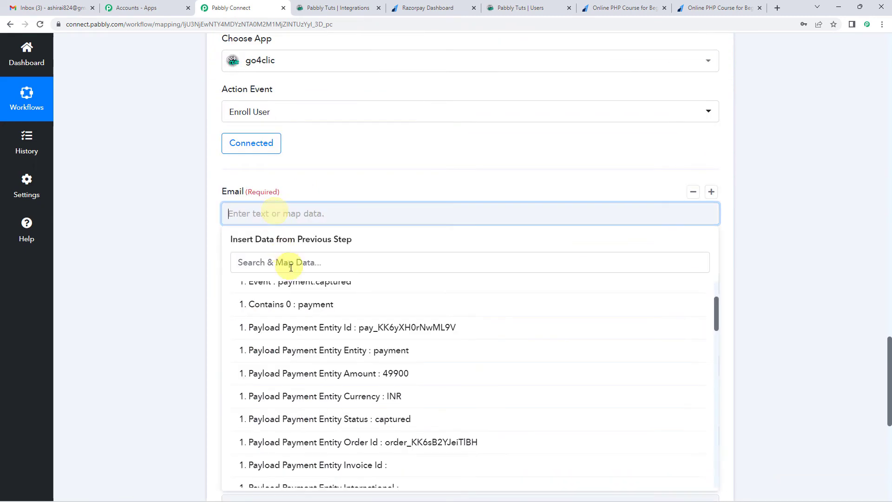
pyautogui.scroll(3, 288, 311)
pyautogui.click(305, 301)
pyautogui.click(288, 296)
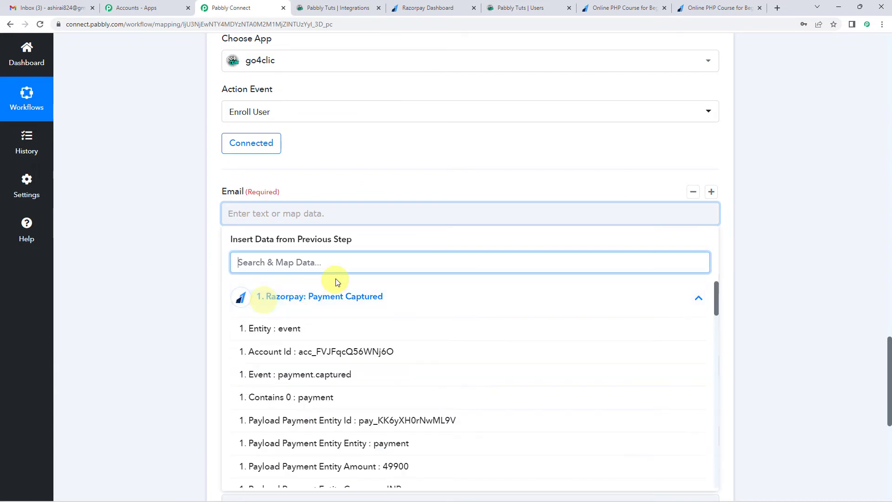
pyautogui.scroll(-2, 328, 279)
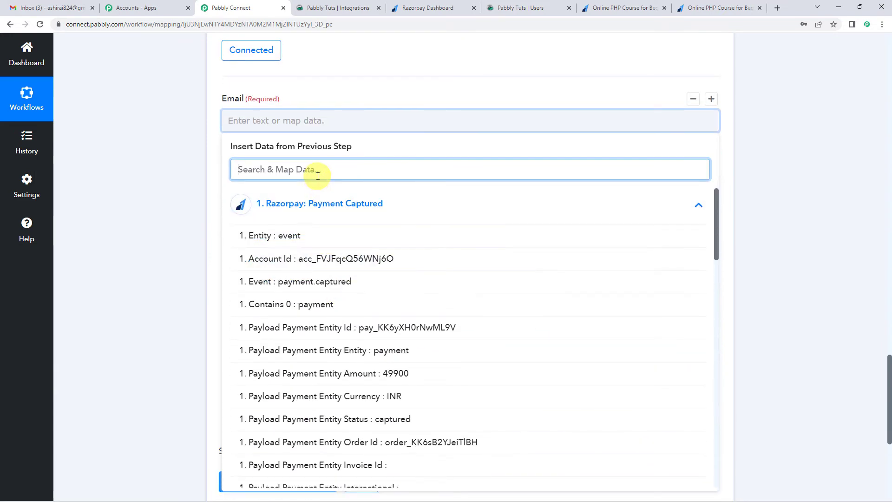
pyautogui.write('emai')
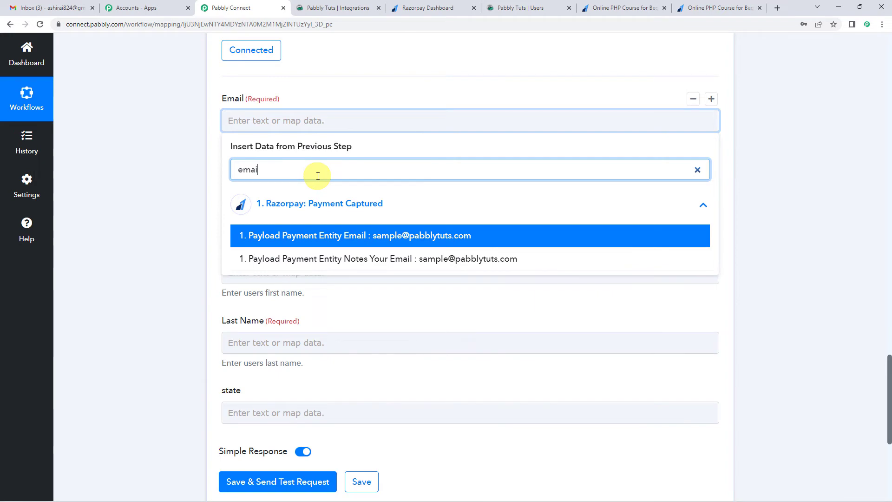
pyautogui.click(383, 240)
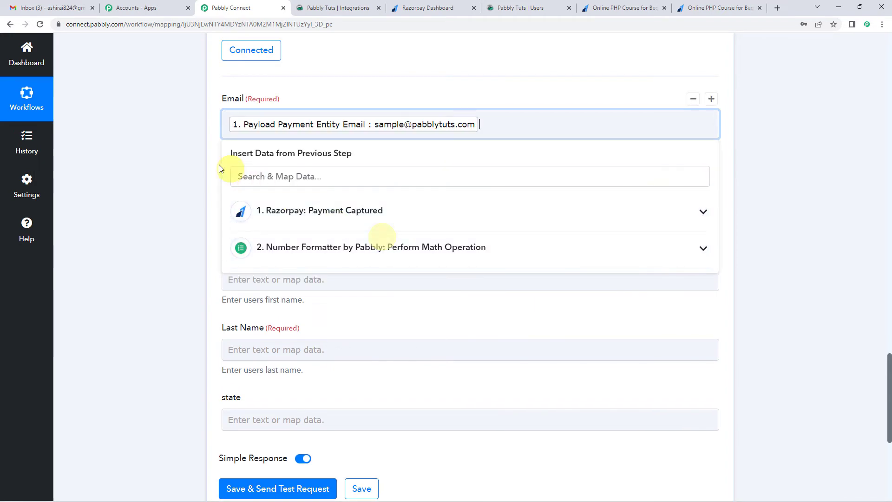
pyautogui.click(205, 163)
# Step: Read the course_id field's help text on how to get the course ID from the course URL
pyautogui.scroll(-2, 219, 160)
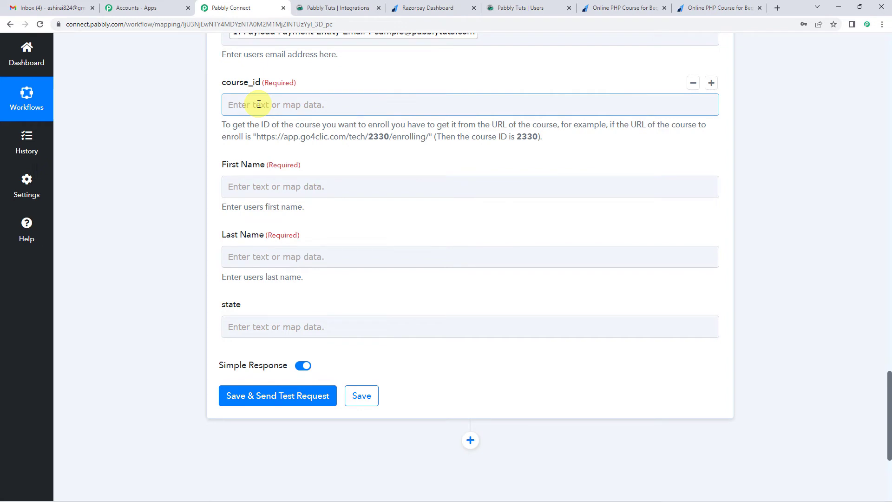
pyautogui.click(254, 124)
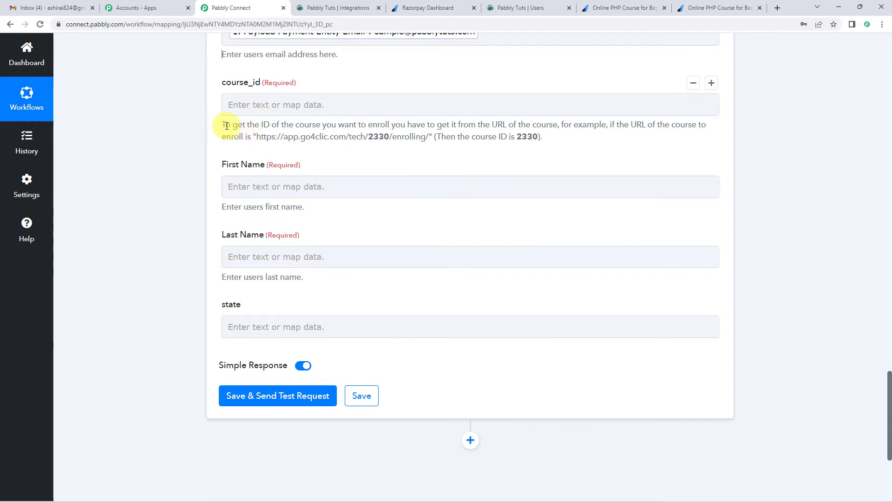
pyautogui.moveTo(223, 125); pyautogui.dragTo(610, 124)
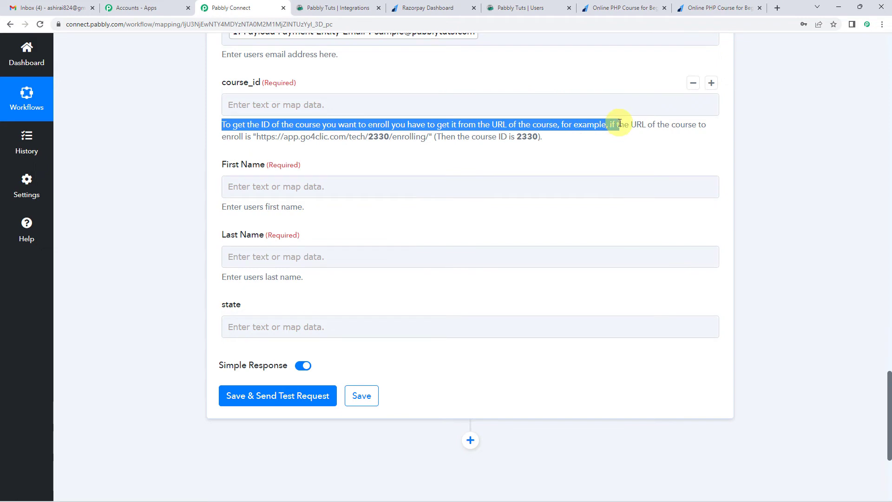
pyautogui.click(562, 124)
pyautogui.moveTo(490, 126); pyautogui.dragTo(536, 125)
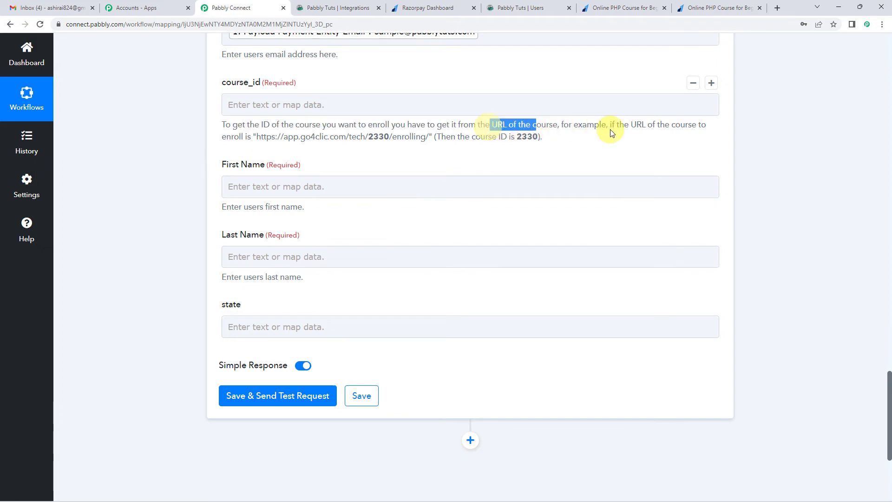
pyautogui.click(521, 126)
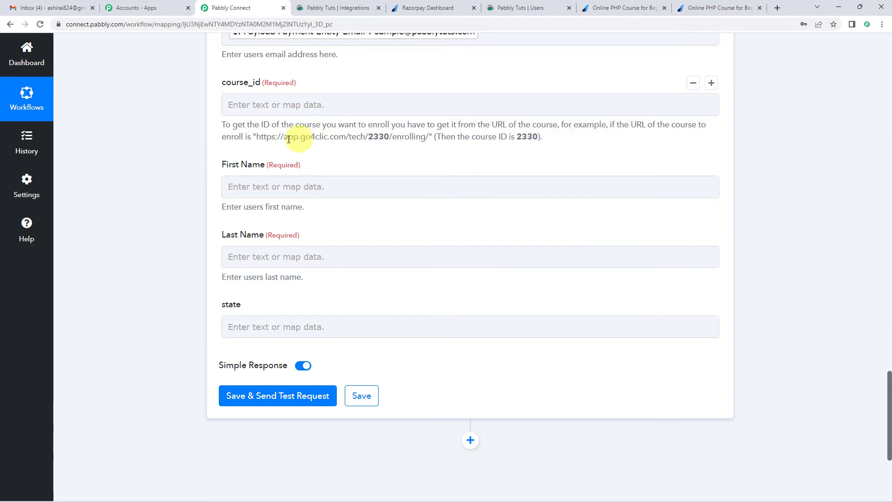
pyautogui.moveTo(254, 138); pyautogui.dragTo(352, 140)
pyautogui.click(352, 140)
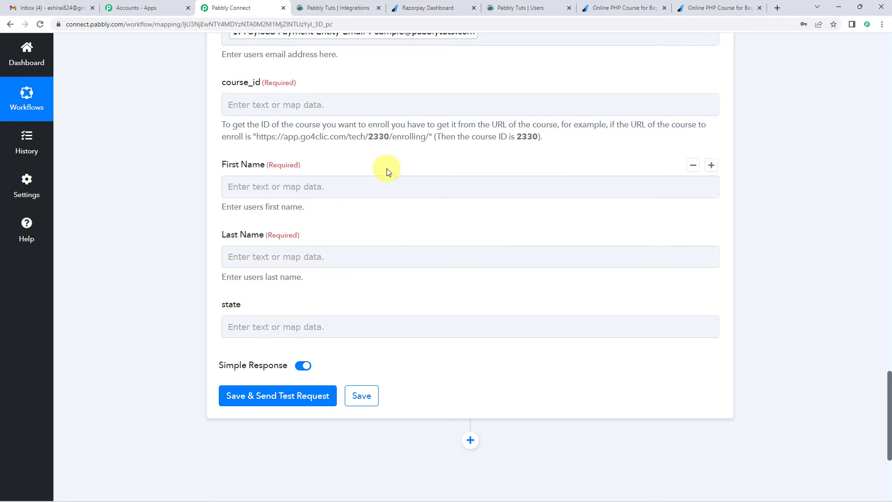
# Step: Switch to go4clic, open the DEMO Course's configuration page and copy the course ID 3654 from its URL
pyautogui.scroll(4, 387, 169)
pyautogui.scroll(1, 303, 142)
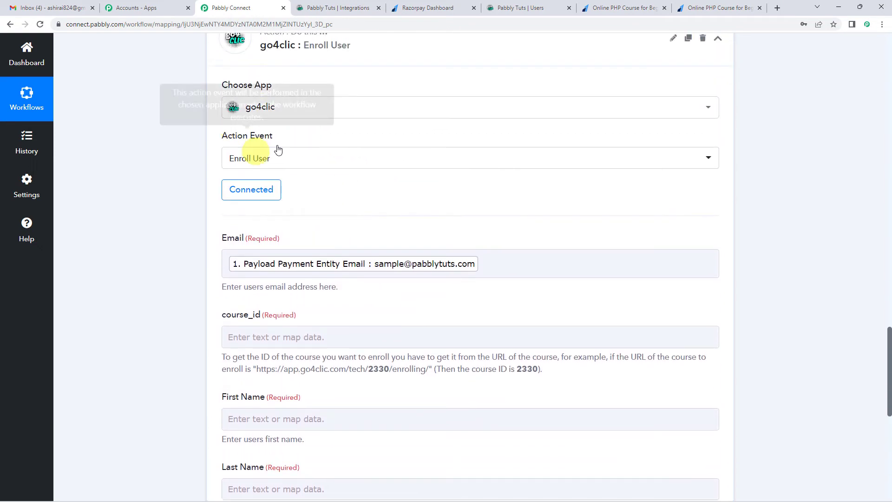
pyautogui.click(333, 4)
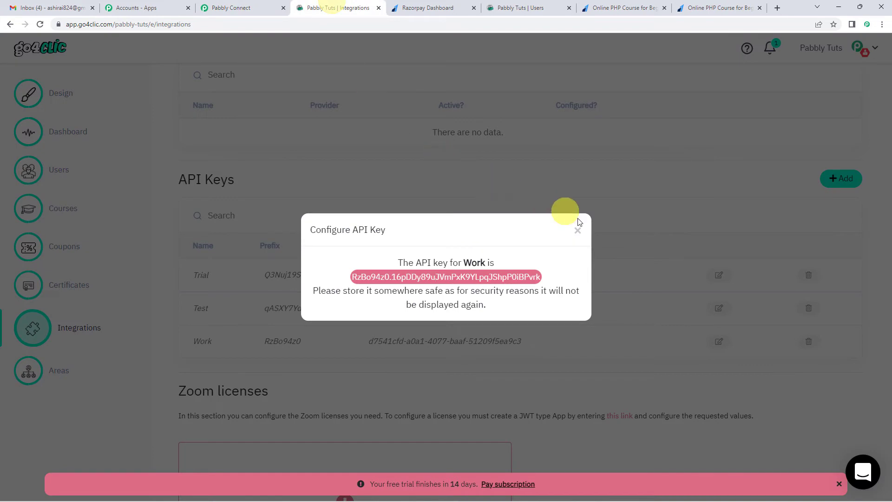
pyautogui.click(578, 235)
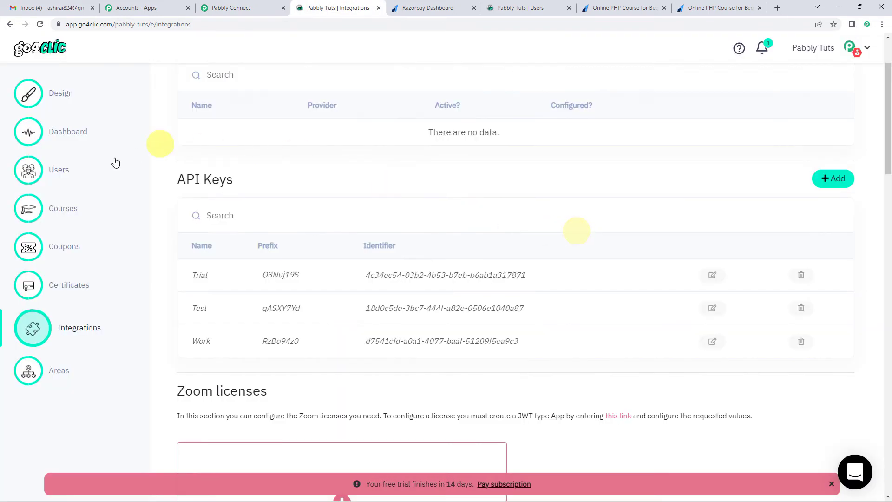
pyautogui.click(64, 212)
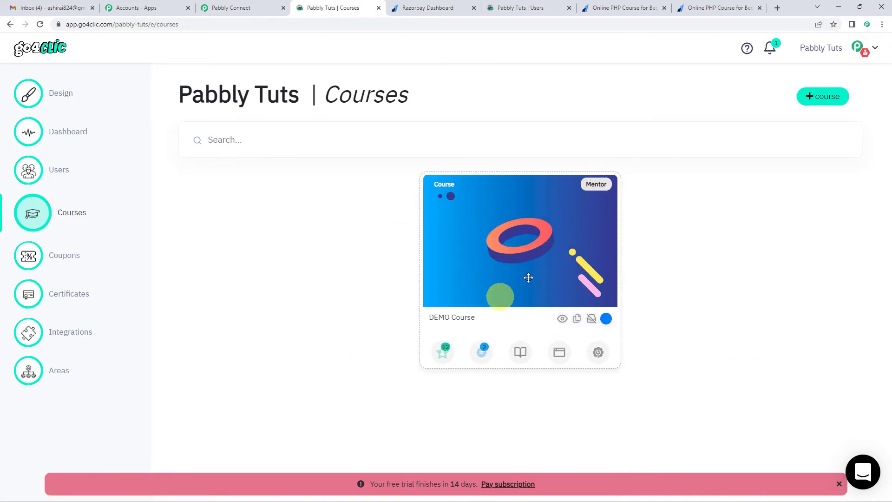
pyautogui.click(598, 354)
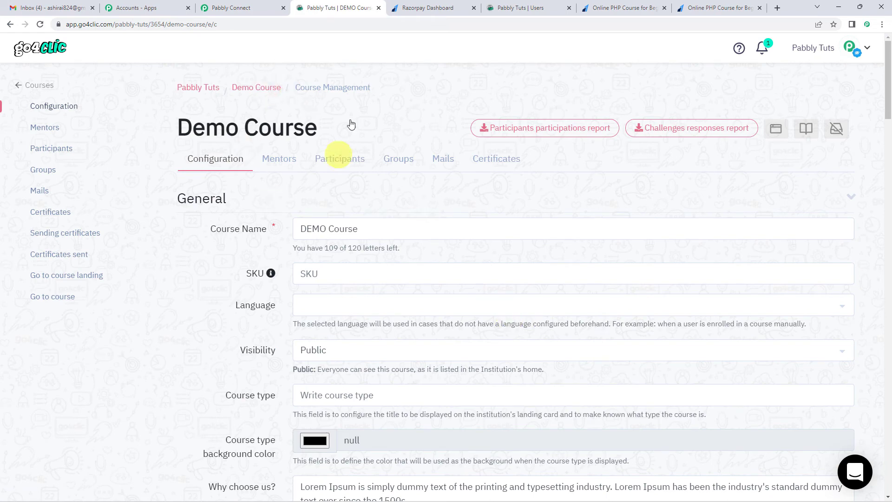
pyautogui.click(209, 24)
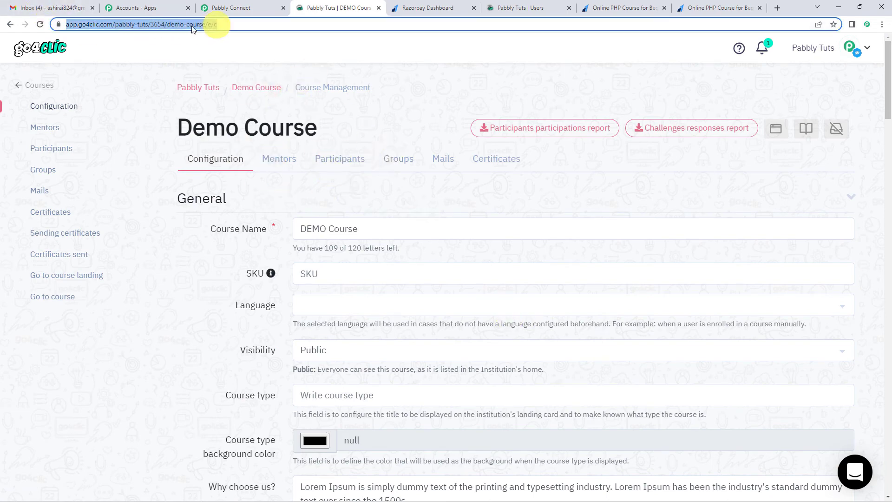
pyautogui.click(231, 24)
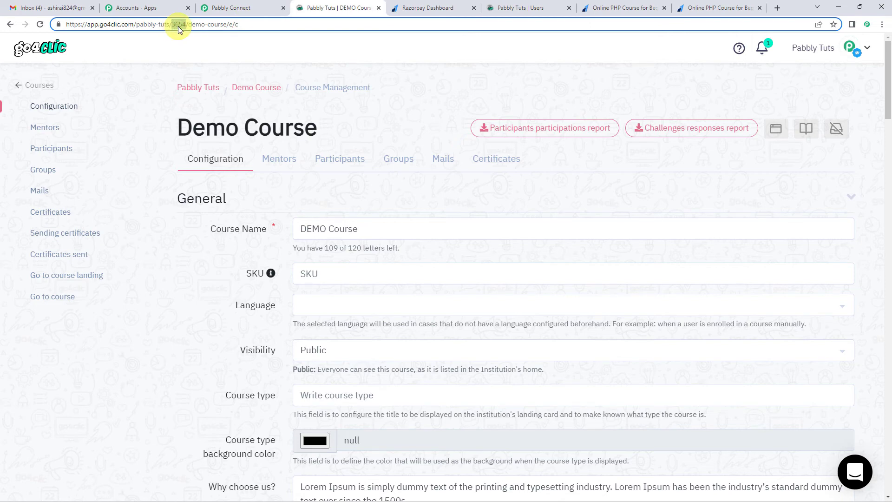
# Step: Return to Pabbly Connect and enter 3654 as the Enroll User action's course_id, checking it against the example URL in the help text
pyautogui.click(222, 8)
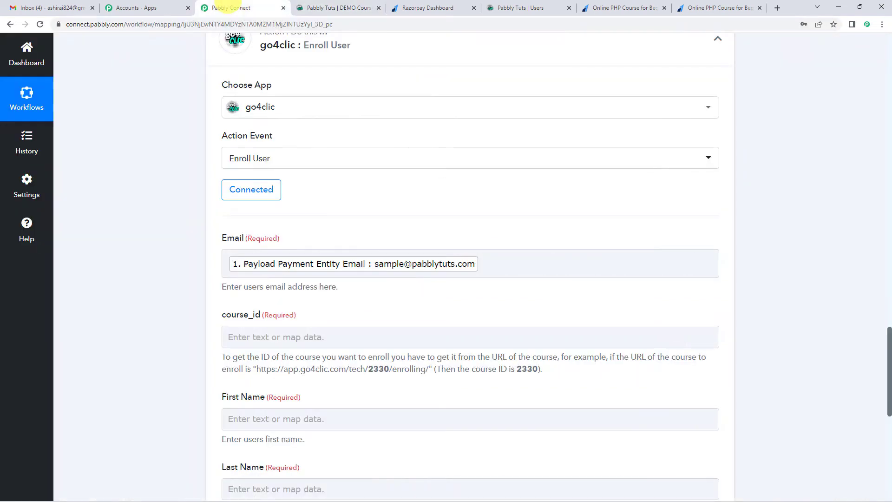
pyautogui.click(269, 338)
pyautogui.click(331, 303)
pyautogui.scroll(-1, 333, 309)
pyautogui.scroll(-2, 333, 308)
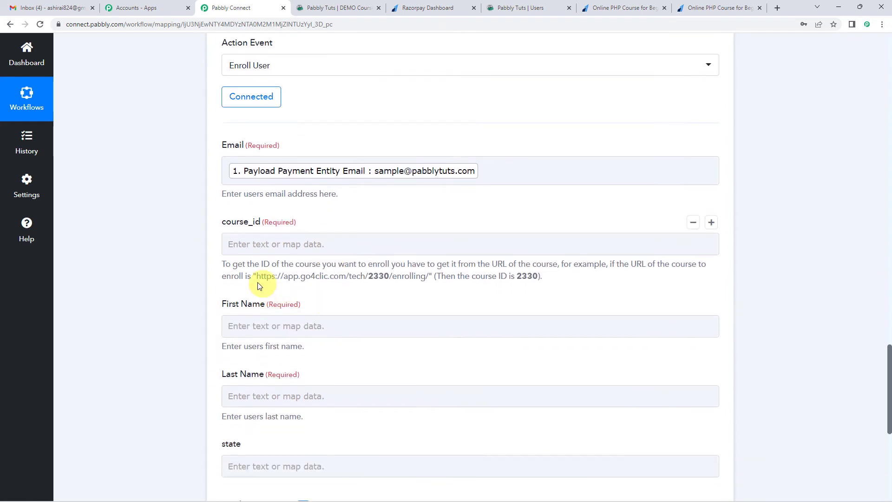
pyautogui.moveTo(288, 277); pyautogui.dragTo(509, 278)
pyautogui.click(256, 278)
pyautogui.moveTo(301, 278); pyautogui.dragTo(424, 277)
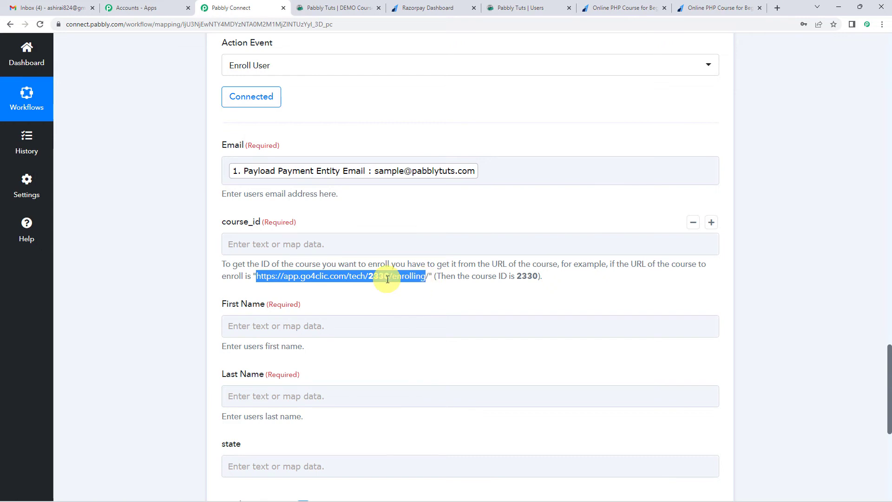
pyautogui.doubleClick(382, 277)
pyautogui.click(371, 244)
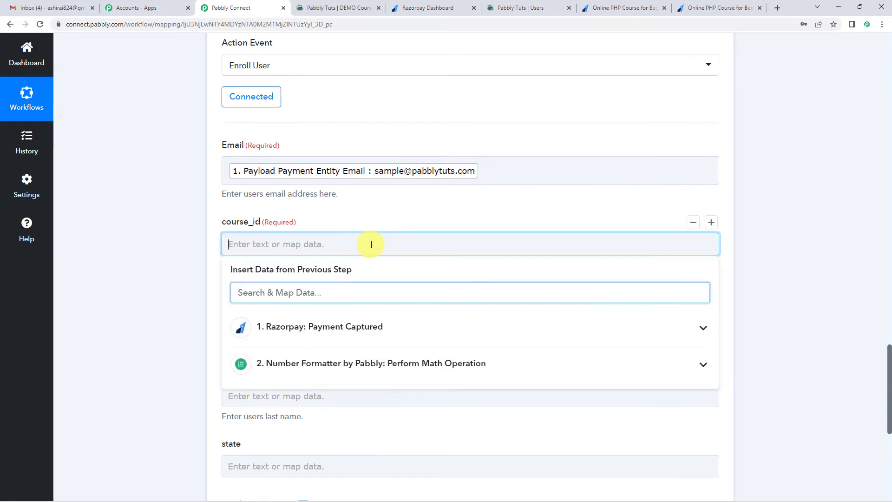
pyautogui.click(349, 213)
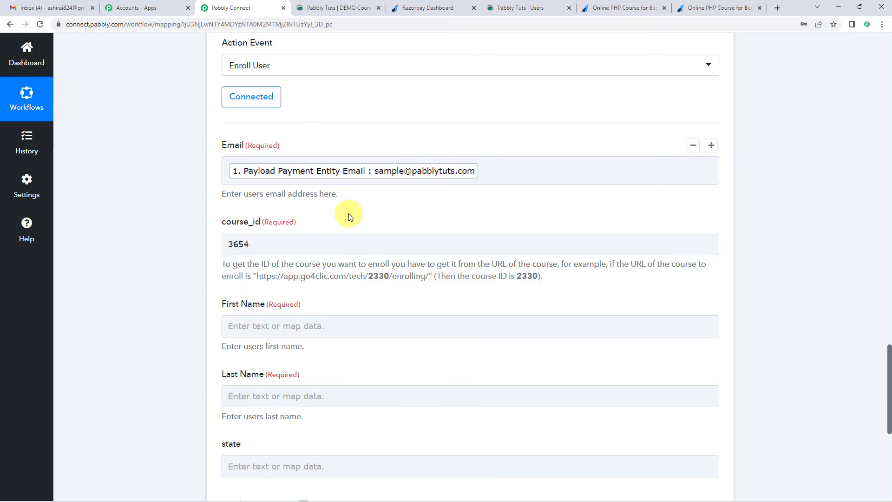
# Step: Search the Razorpay payment data for "name" to look for a value suited to the First Name field
pyautogui.scroll(-2, 348, 213)
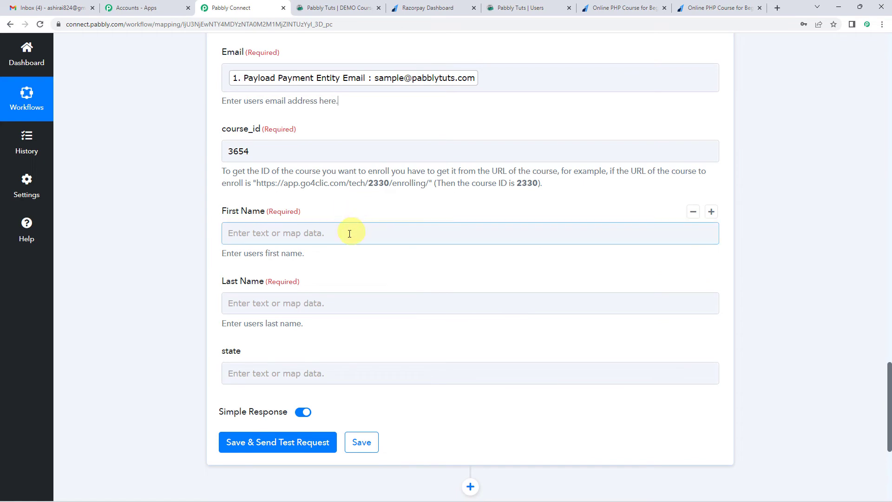
pyautogui.click(349, 235)
pyautogui.scroll(-2, 347, 235)
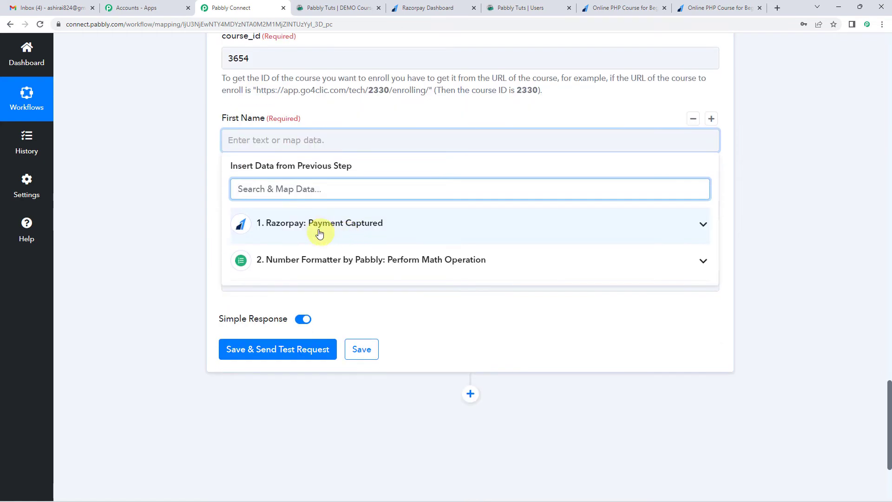
pyautogui.click(319, 225)
pyautogui.click(303, 187)
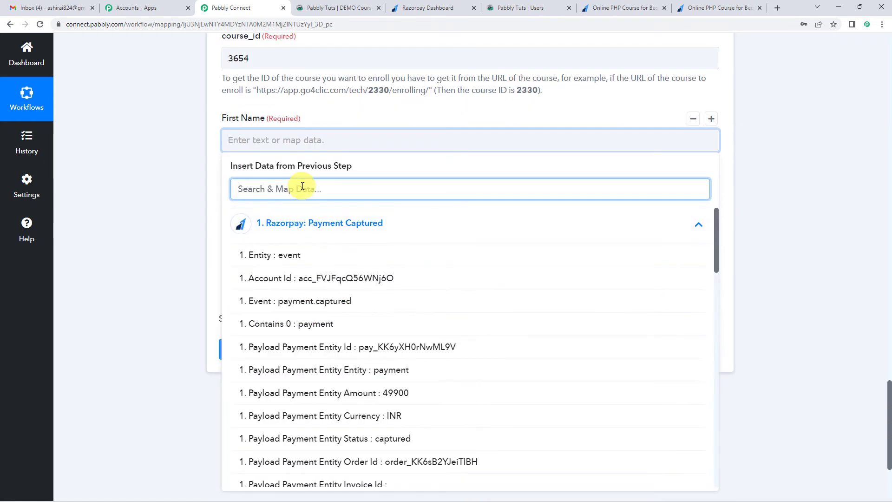
pyautogui.write('name')
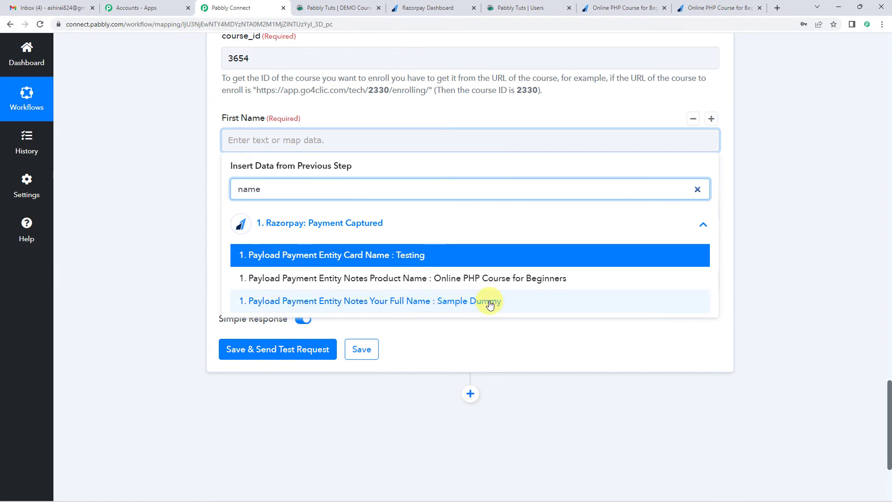
pyautogui.moveTo(277, 194); pyautogui.dragTo(166, 196)
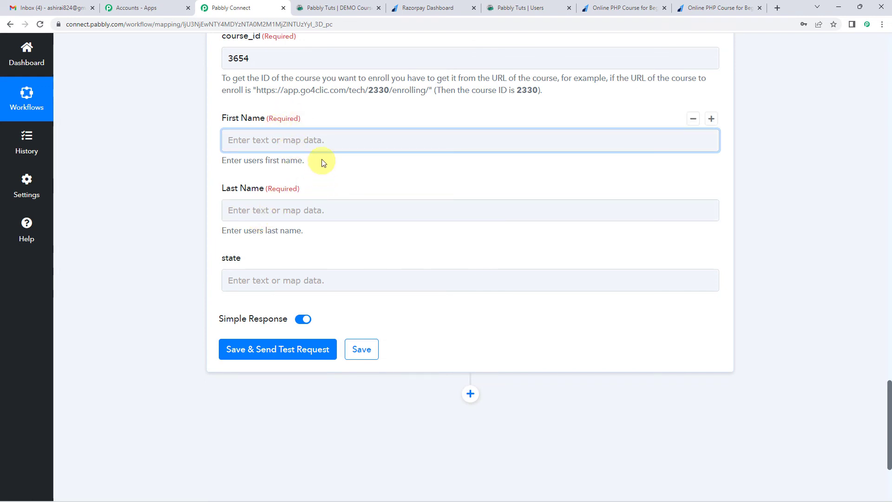
# Step: Insert a Text Formatter by Pabbly step before the go4clic action with the Split Text event and connect it
pyautogui.scroll(1, 215, 194)
pyautogui.scroll(10, 215, 192)
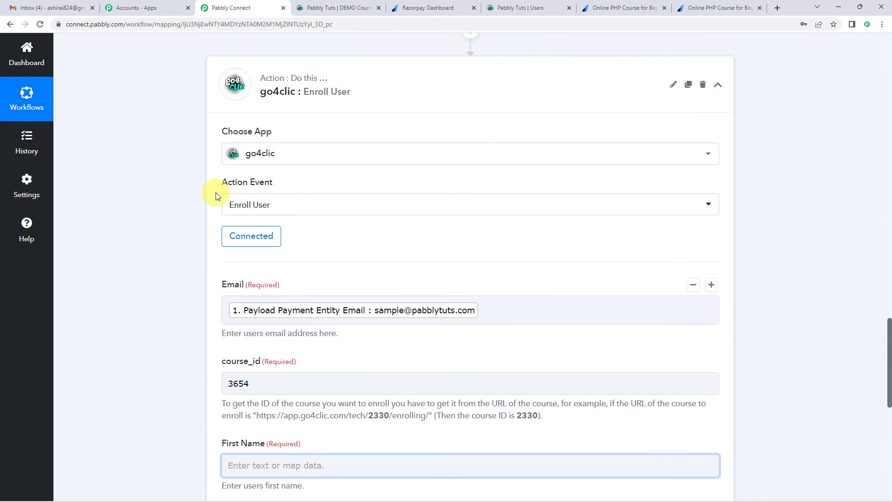
pyautogui.click(469, 169)
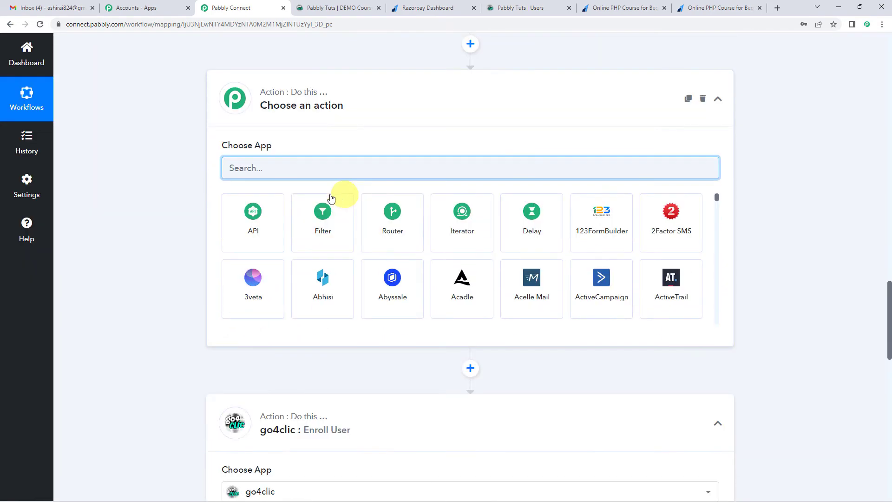
pyautogui.write('text')
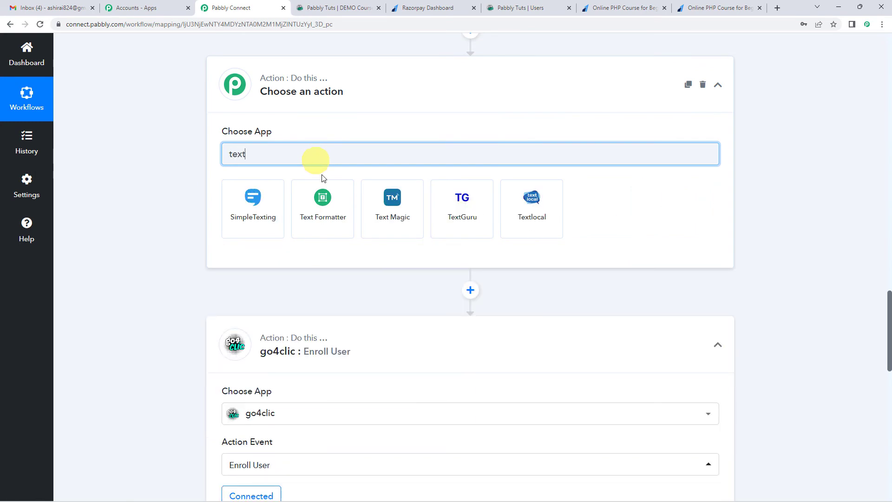
pyautogui.click(343, 201)
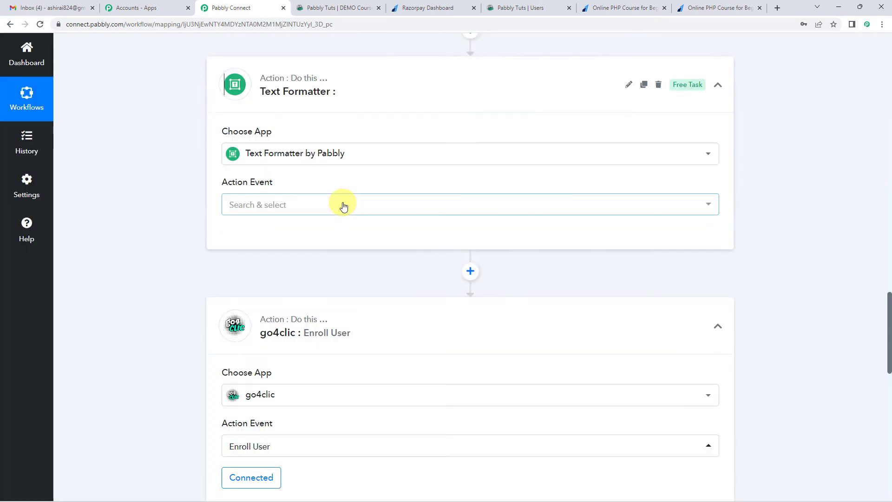
pyautogui.scroll(-2, 325, 186)
pyautogui.click(280, 116)
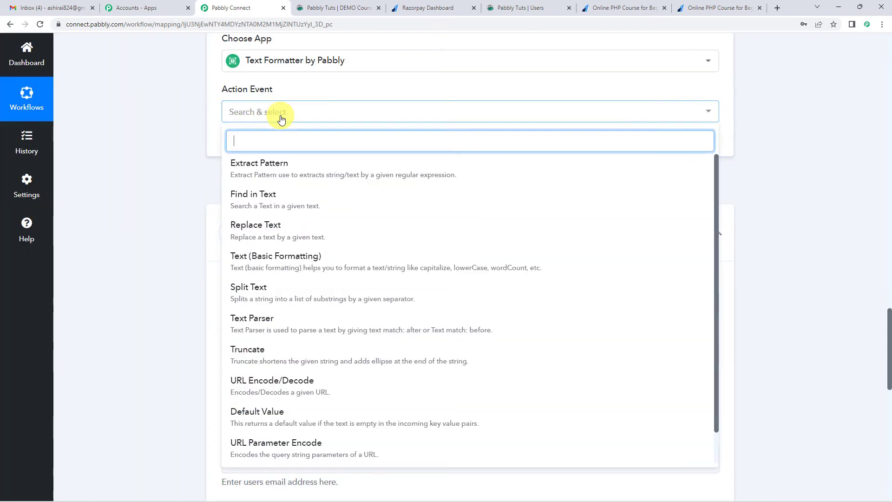
pyautogui.click(261, 287)
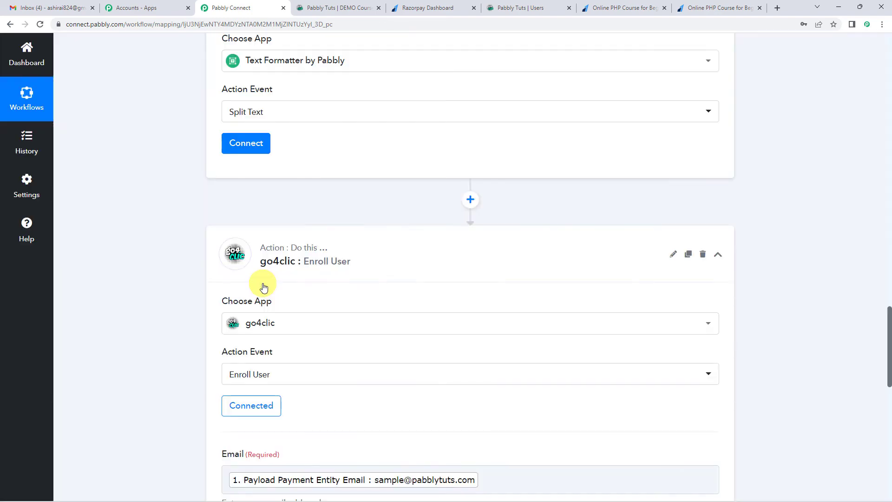
pyautogui.click(242, 144)
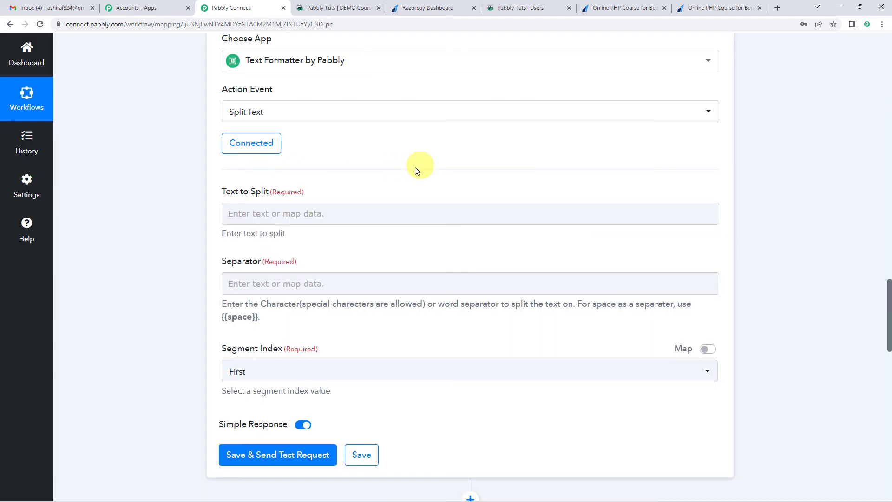
# Step: Map Text to Split to the Razorpay Payload Payment Entity Notes Your Full Name value, searching the payment data for "nam"
pyautogui.scroll(-1, 307, 192)
pyautogui.click(285, 168)
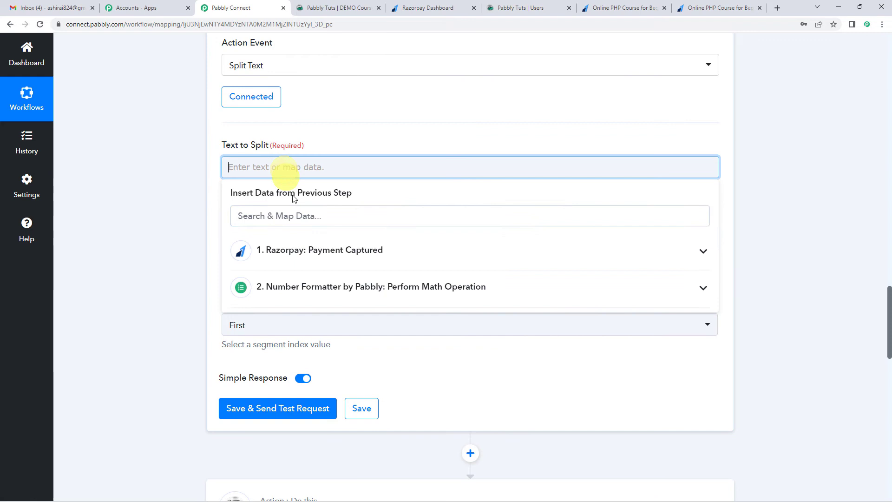
pyautogui.click(312, 257)
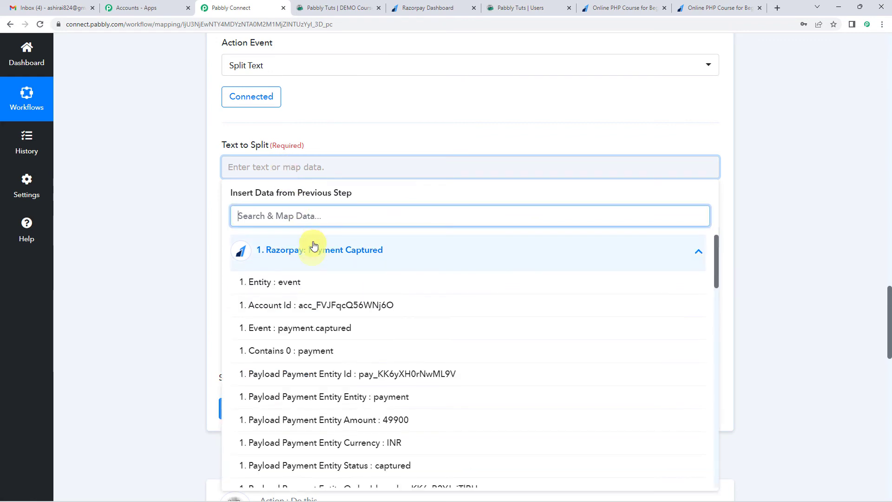
pyautogui.click(316, 217)
pyautogui.write('nam')
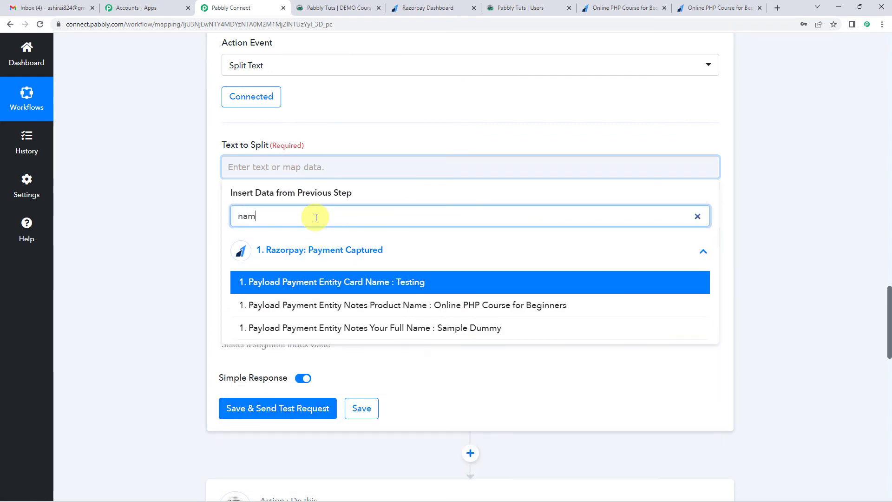
pyautogui.click(471, 329)
pyautogui.click(213, 191)
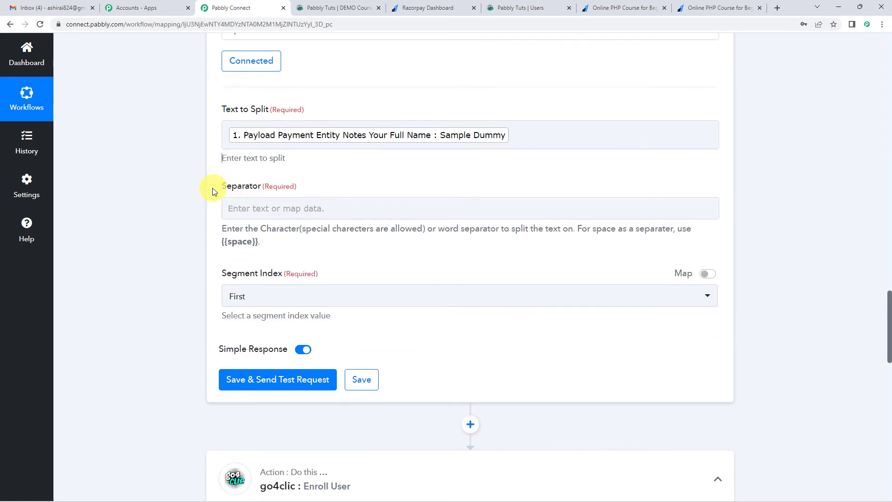
pyautogui.click(479, 126)
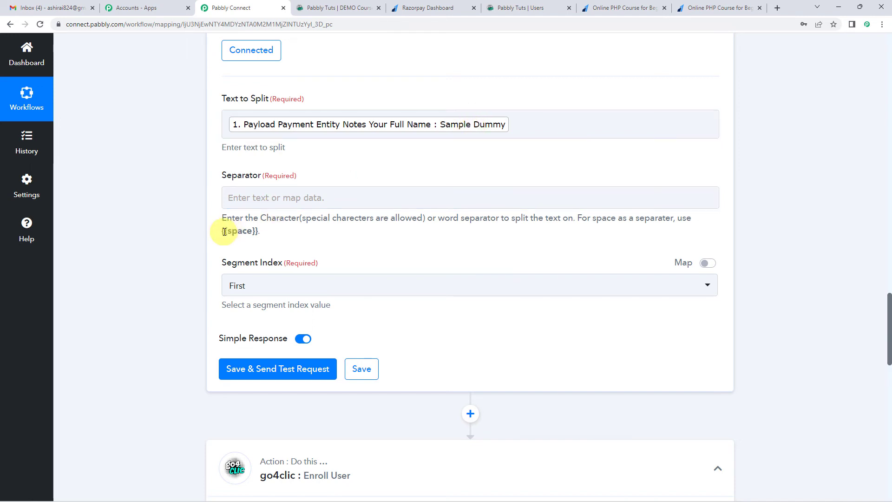
# Step: Set the Split Text separator to {{space}}, copied from the field's help text
pyautogui.moveTo(223, 231); pyautogui.dragTo(255, 231)
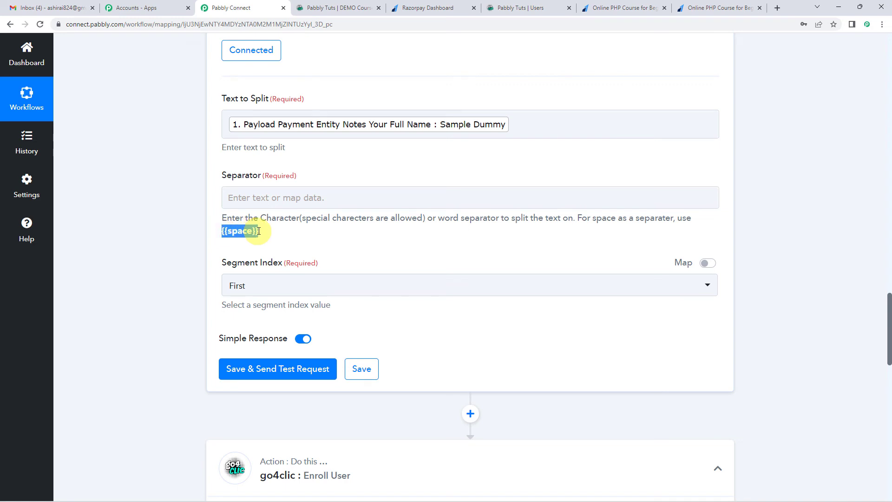
pyautogui.click(270, 197)
pyautogui.write('{{space}}')
pyautogui.click(340, 175)
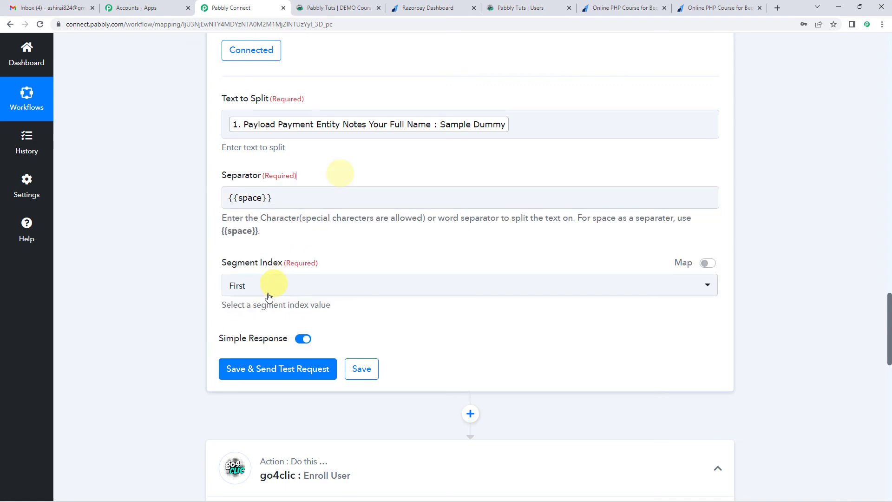
# Step: Set the Segment Index to All, then save the Split Text step and send its test request
pyautogui.click(258, 292)
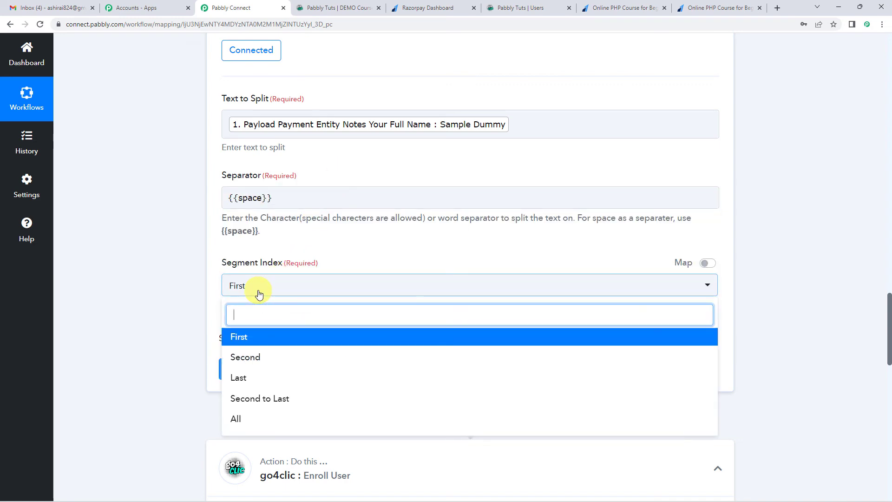
pyautogui.click(236, 418)
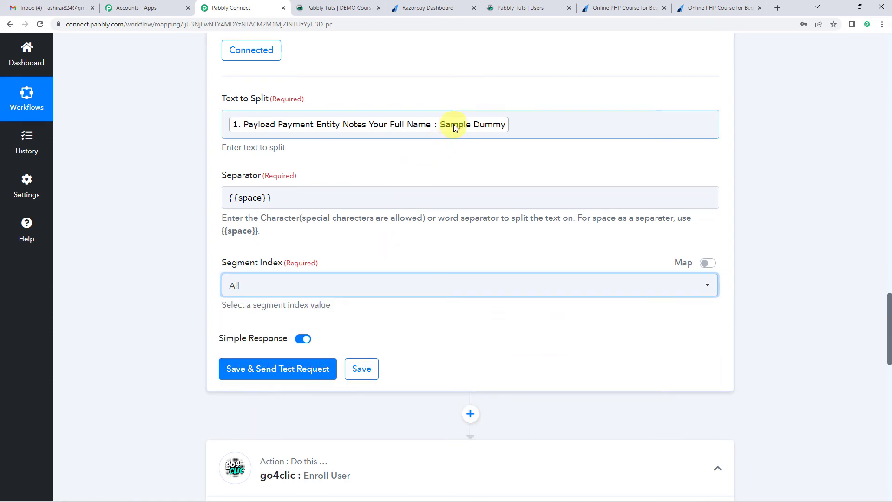
pyautogui.click(296, 370)
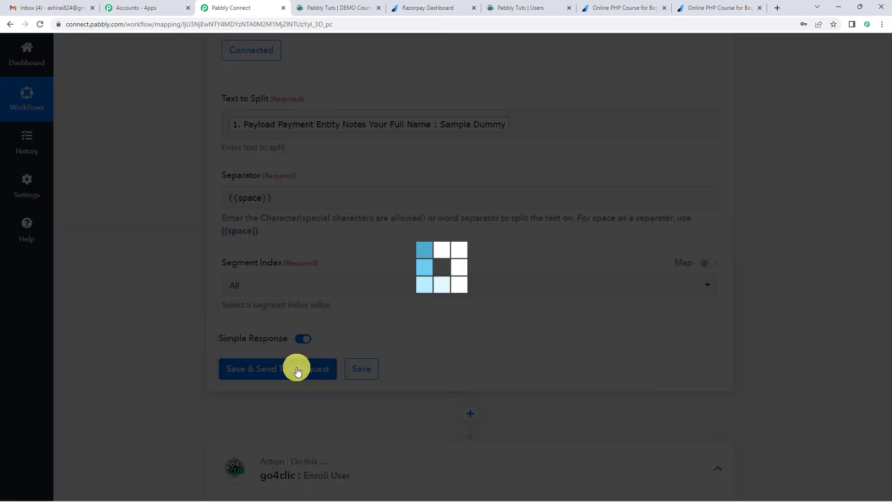
pyautogui.scroll(-3, 400, 302)
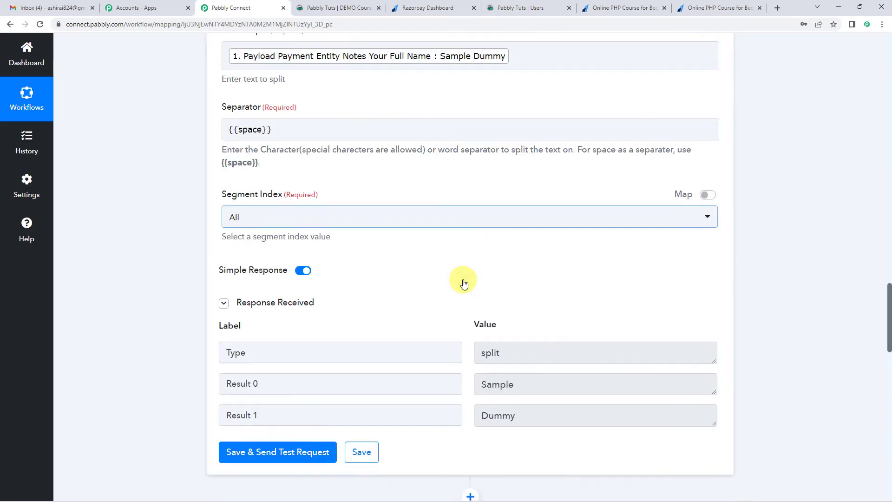
# Step: Examine the separated first and last name values in the Split Text response
pyautogui.doubleClick(478, 312)
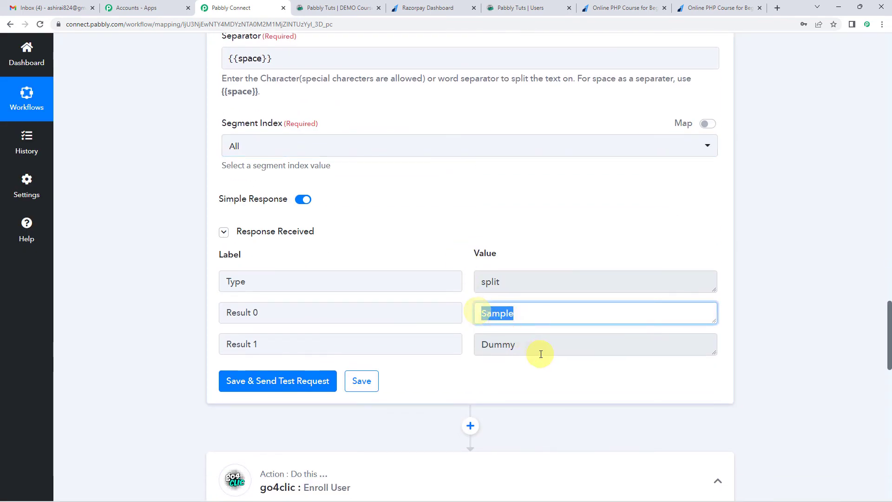
pyautogui.click(513, 345)
pyautogui.doubleClick(498, 312)
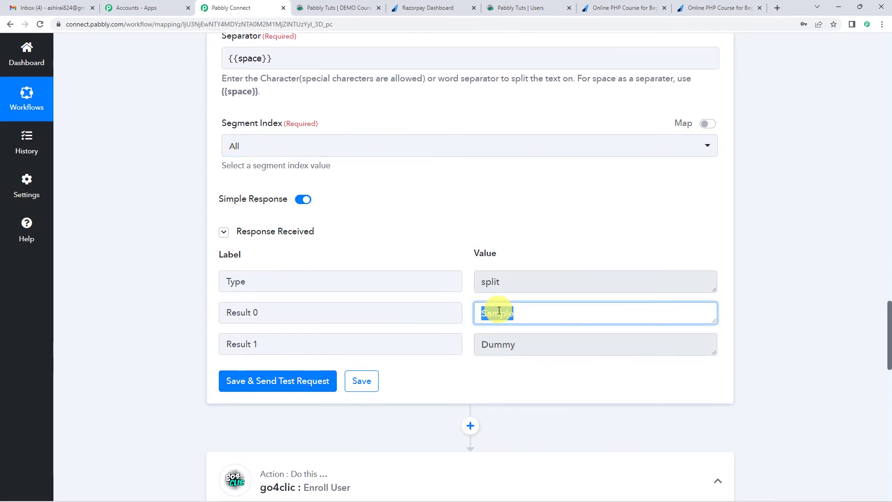
pyautogui.doubleClick(499, 345)
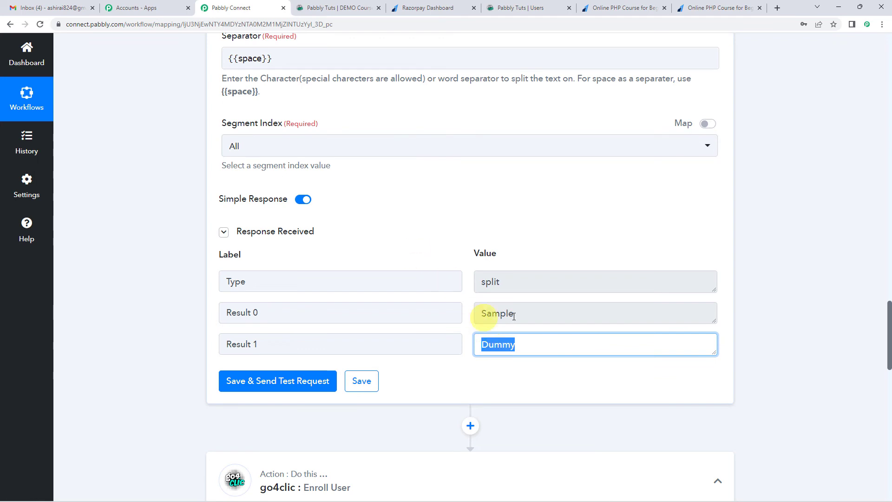
pyautogui.doubleClick(497, 313)
pyautogui.doubleClick(504, 346)
pyautogui.click(412, 236)
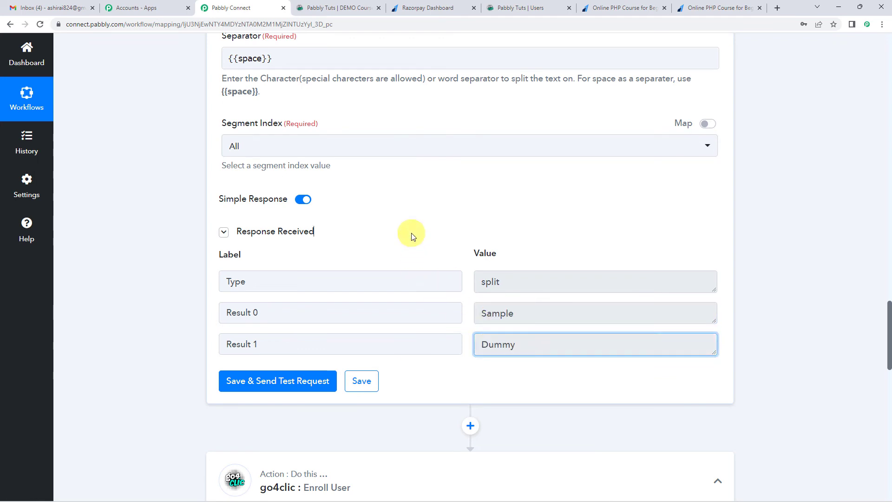
# Step: Reconnect the go4clic Enroll User action using the existing connection go4clic #4 and save it
pyautogui.scroll(-3, 414, 236)
pyautogui.scroll(-2, 412, 236)
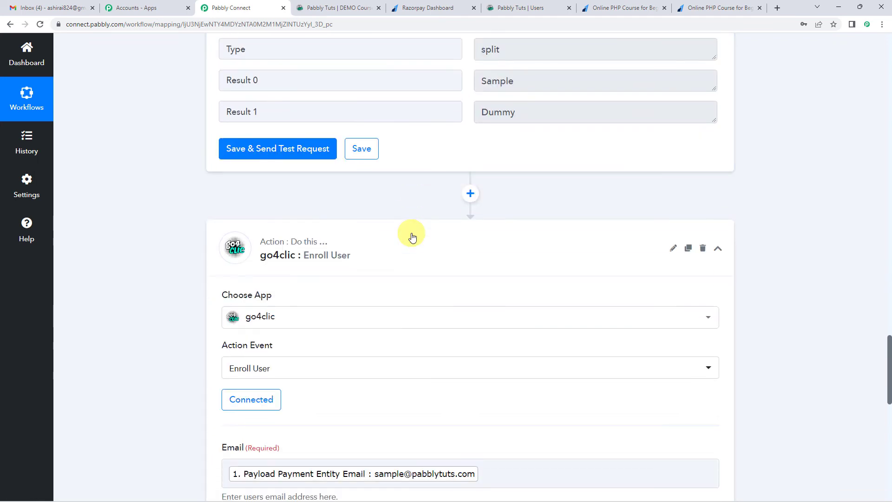
pyautogui.scroll(-3, 411, 236)
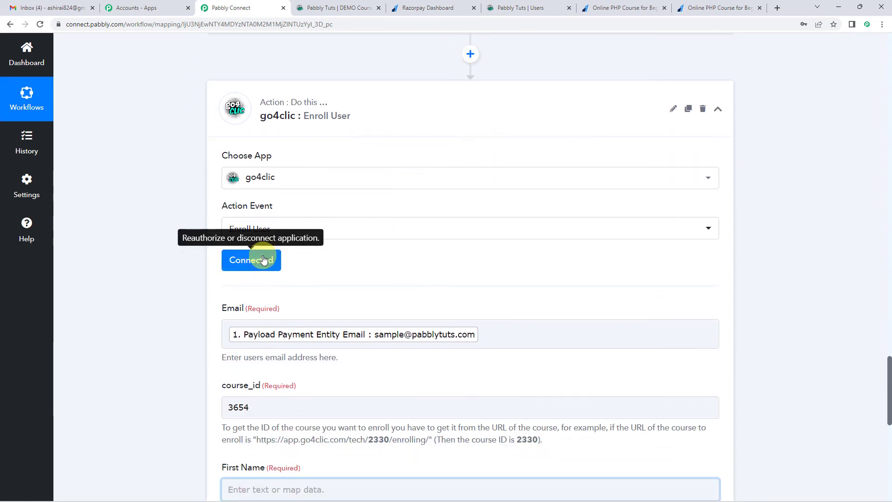
pyautogui.scroll(9, 418, 263)
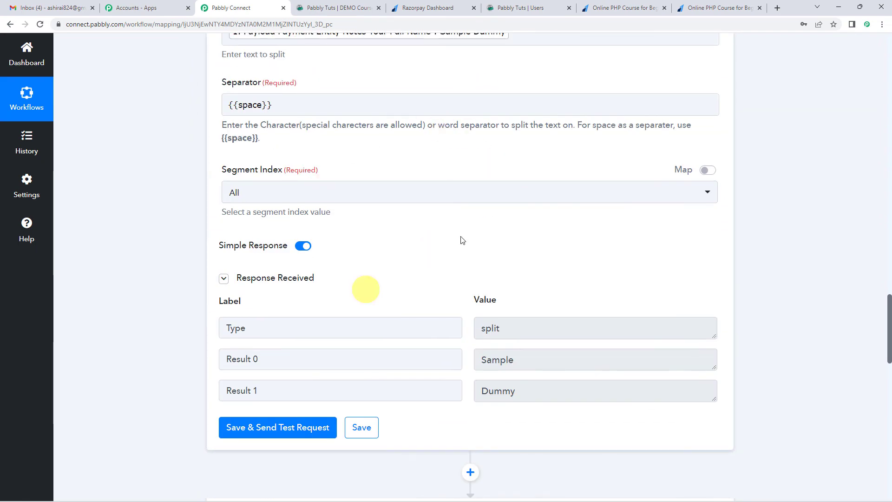
pyautogui.scroll(-8, 198, 336)
pyautogui.click(255, 318)
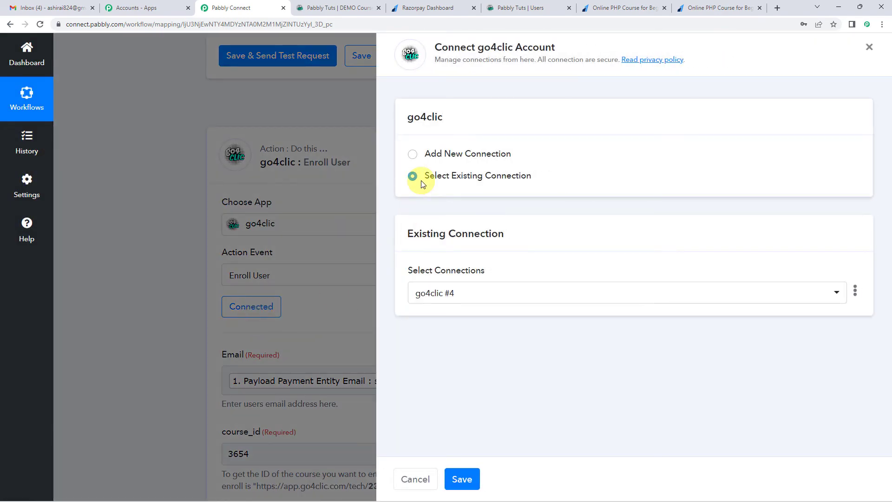
pyautogui.moveTo(450, 176); pyautogui.dragTo(511, 193)
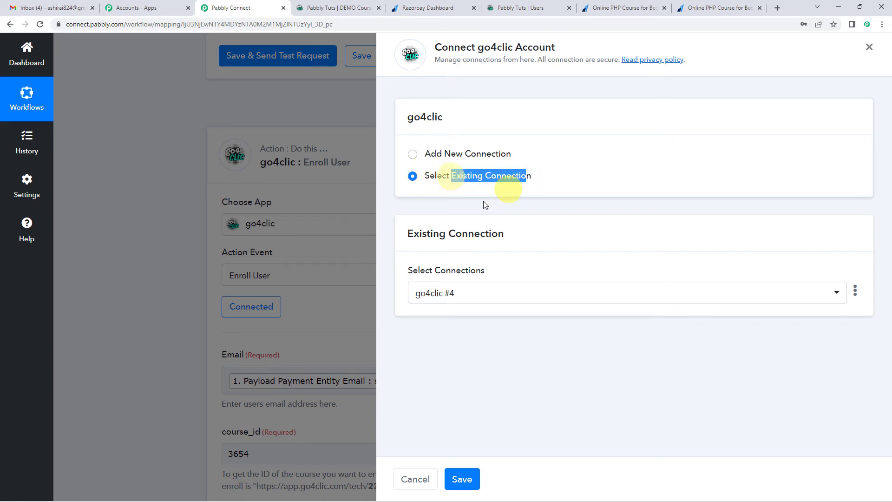
pyautogui.click(471, 485)
# Step: Map the Enroll User action's First Name to Result 0 of the Split Text step
pyautogui.scroll(-3, 355, 324)
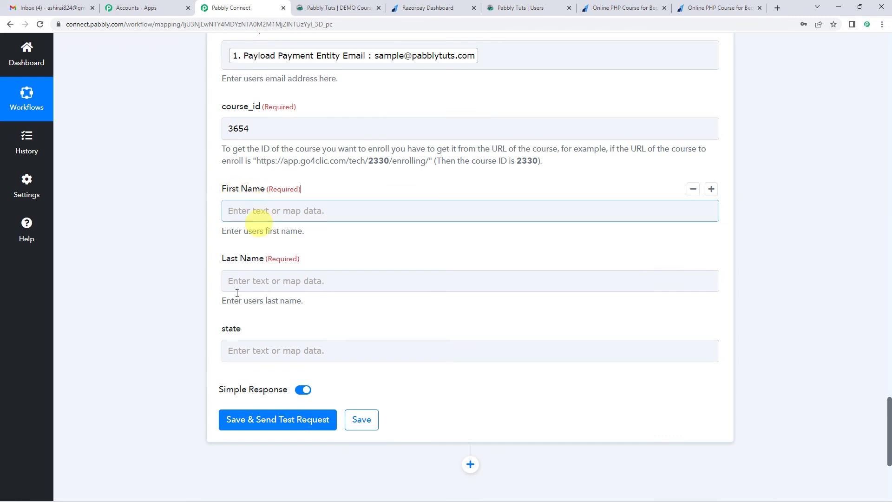
pyautogui.click(249, 210)
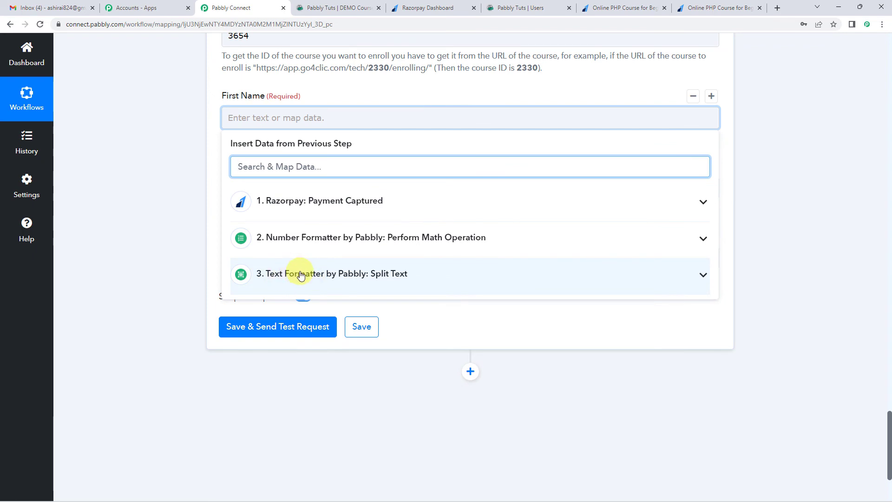
pyautogui.click(301, 275)
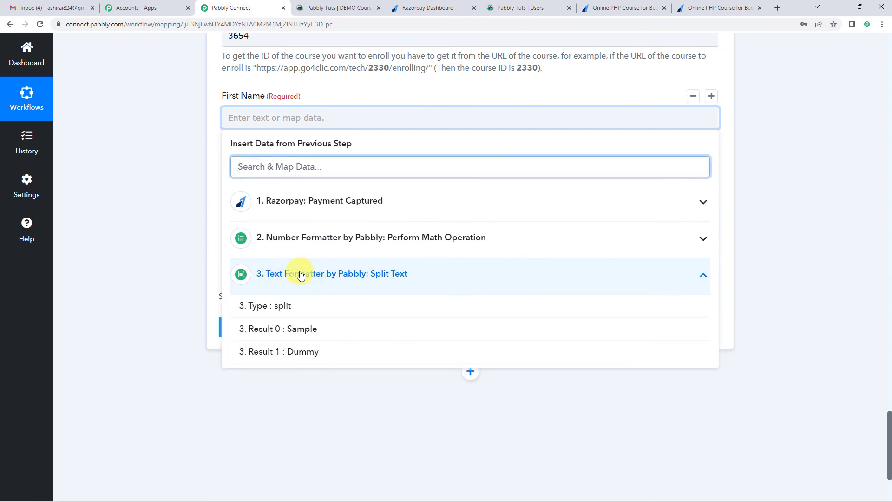
pyautogui.click(303, 330)
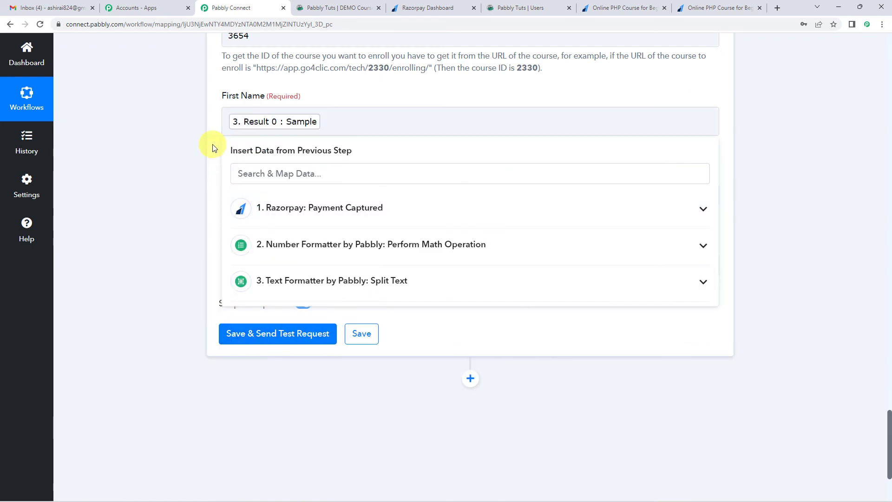
pyautogui.click(213, 145)
# Step: Map the Enroll User action's Last Name to Result 1 of the Split Text step
pyautogui.click(251, 148)
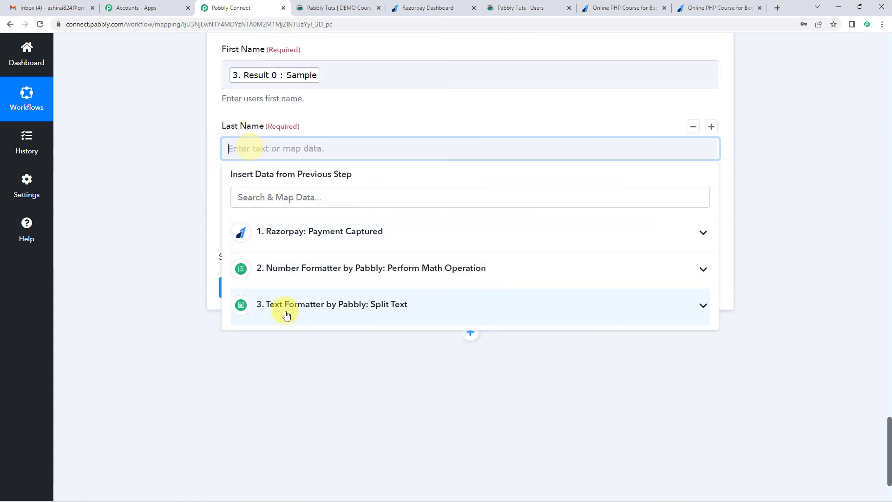
pyautogui.click(292, 314)
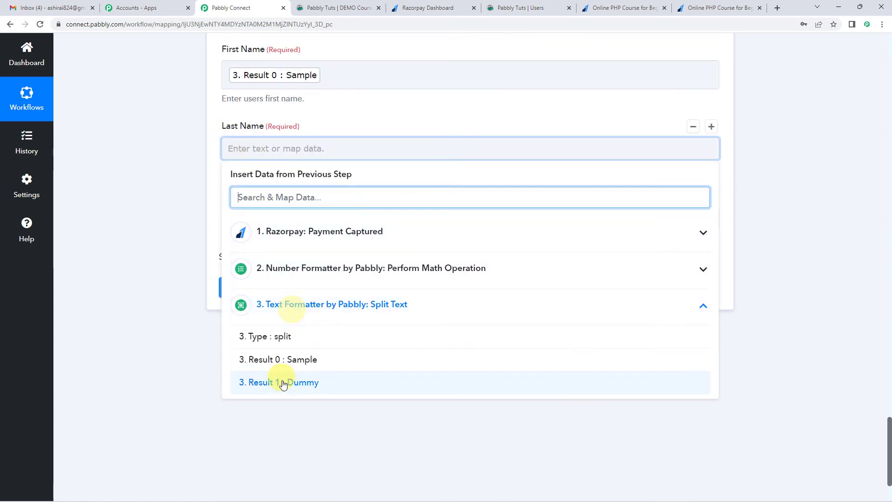
pyautogui.click(311, 389)
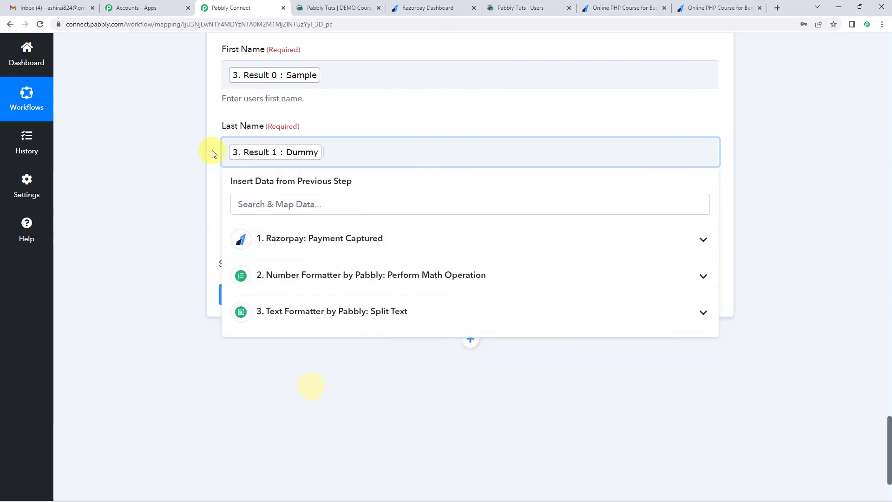
pyautogui.click(213, 154)
# Step: Review the Enroll User field mappings together with the captured payment data and Split Text response they draw on
pyautogui.scroll(7, 214, 153)
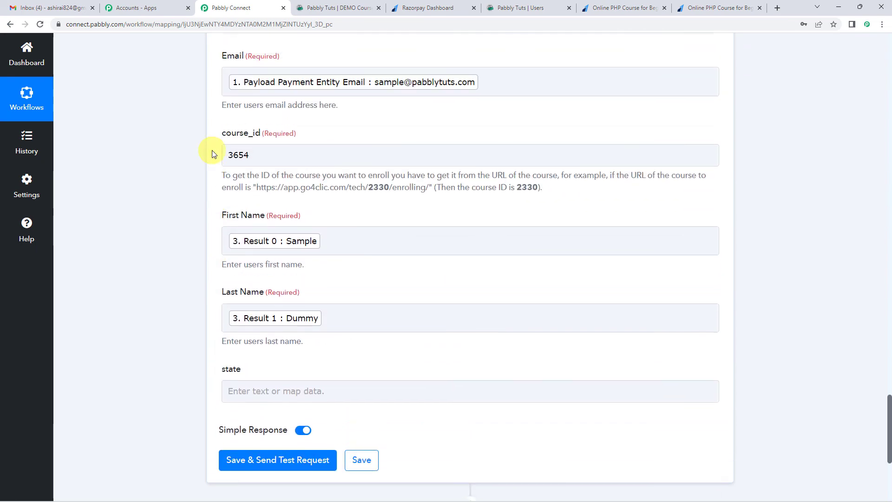
pyautogui.scroll(-6, 204, 226)
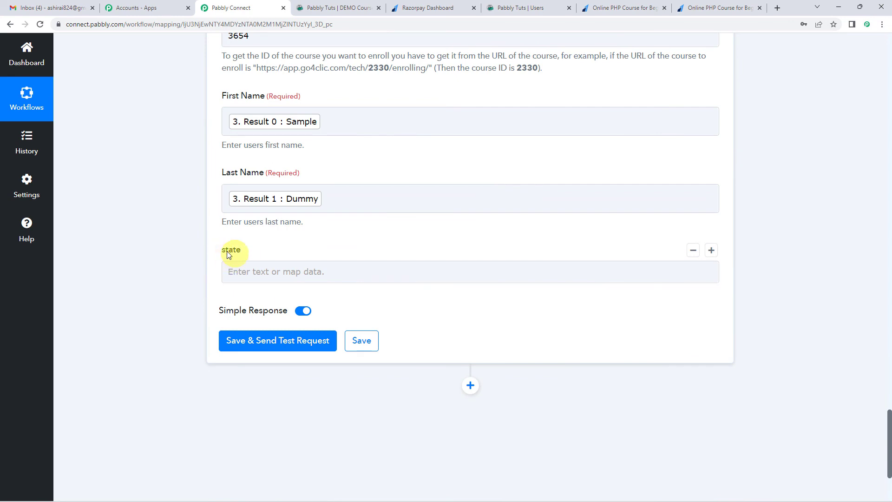
pyautogui.scroll(1, 261, 253)
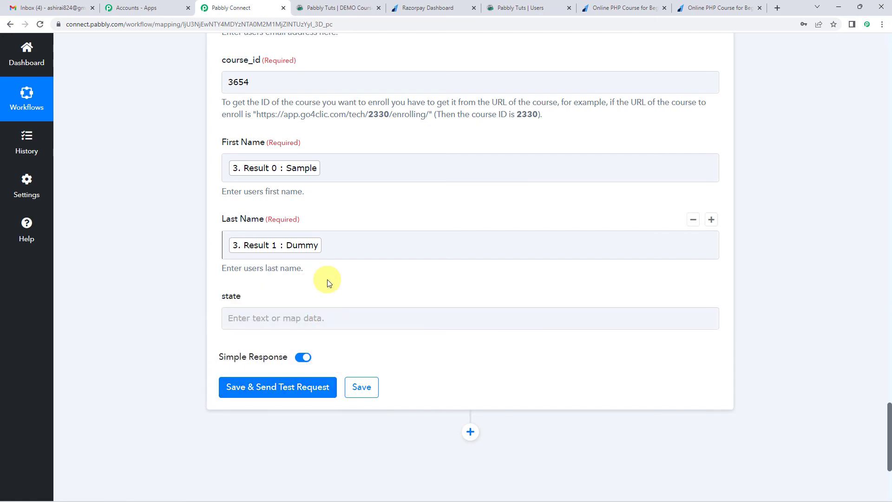
pyautogui.scroll(2, 327, 280)
pyautogui.scroll(1, 327, 280)
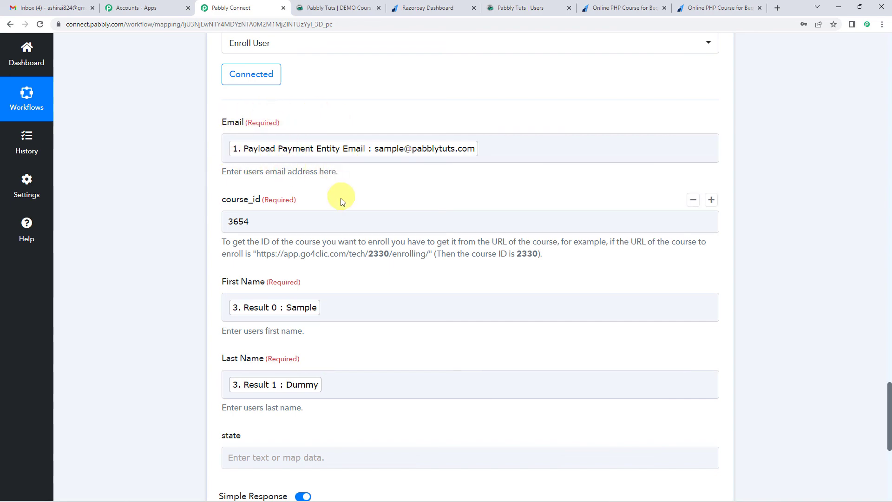
pyautogui.scroll(15, 172, 281)
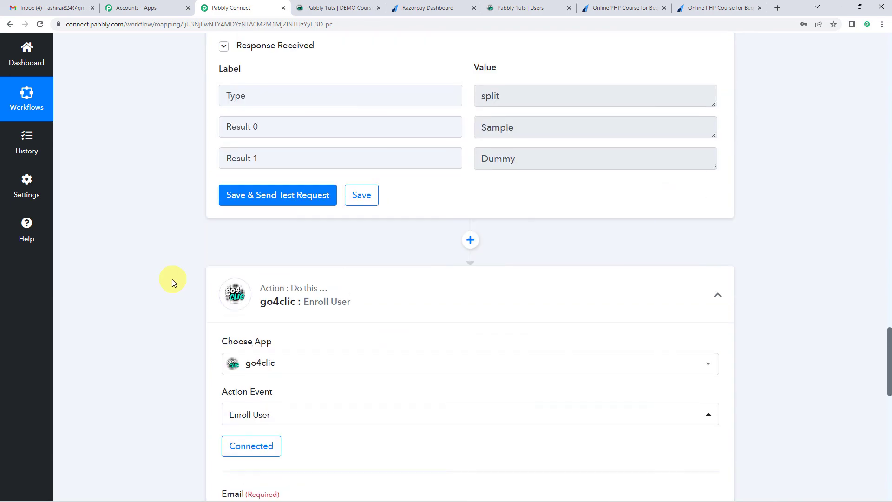
pyautogui.scroll(20, 171, 279)
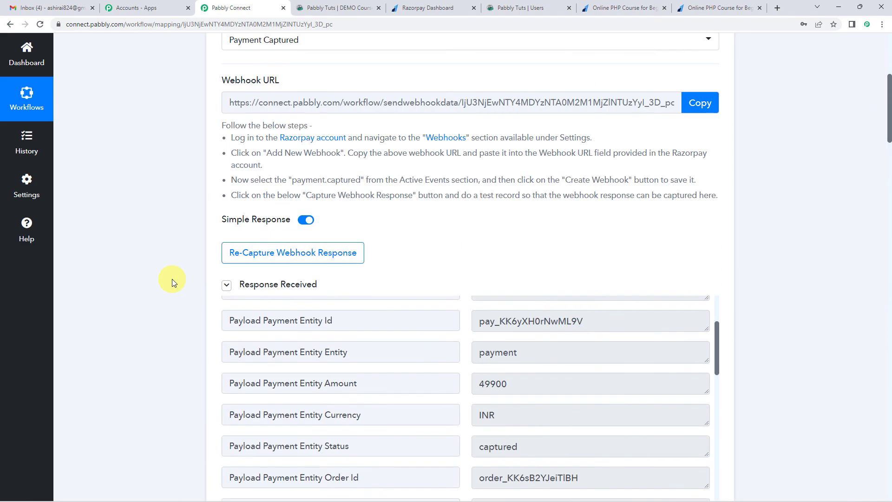
pyautogui.scroll(-10, 169, 236)
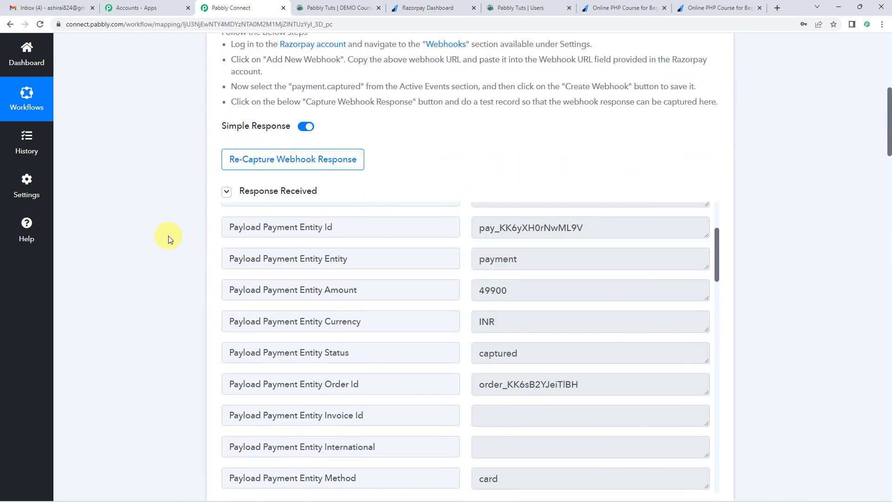
pyautogui.scroll(-20, 162, 253)
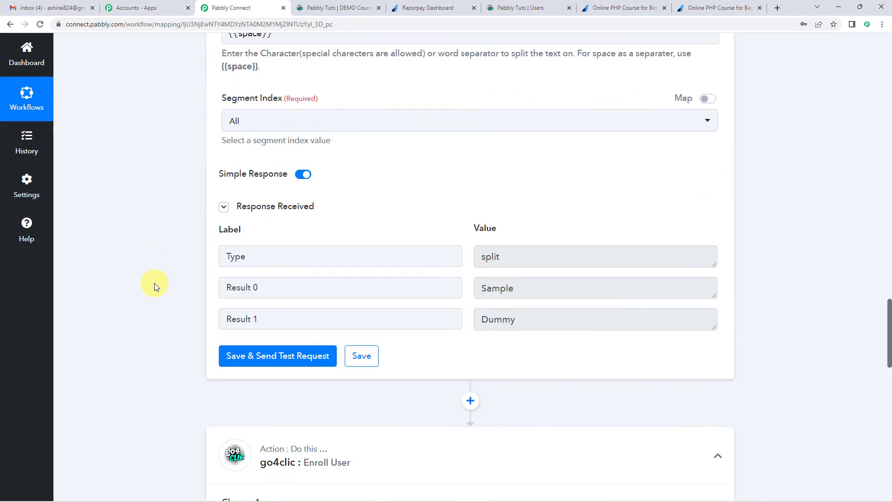
pyautogui.scroll(-2, 283, 209)
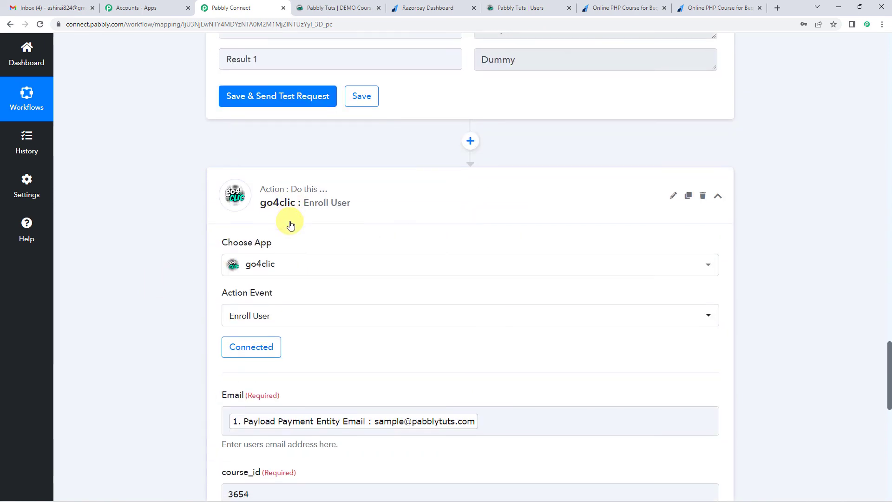
pyautogui.scroll(-2, 284, 204)
pyautogui.scroll(-4, 262, 150)
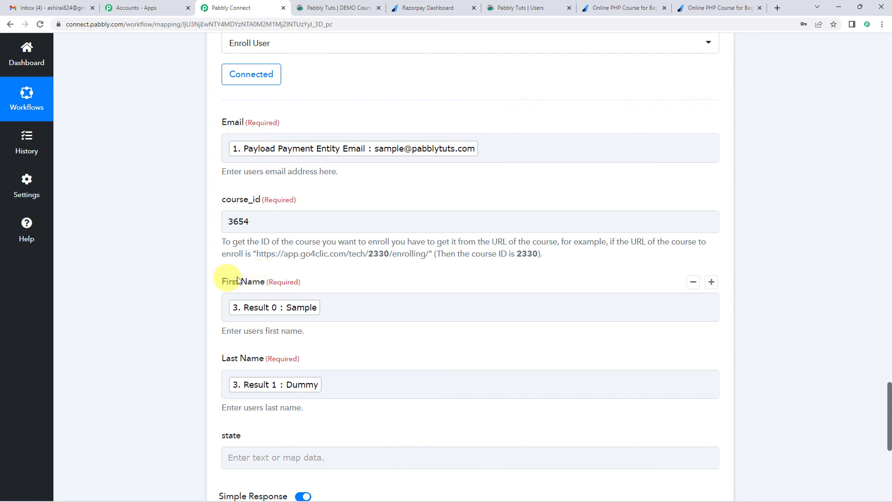
pyautogui.scroll(-3, 242, 275)
pyautogui.click(260, 236)
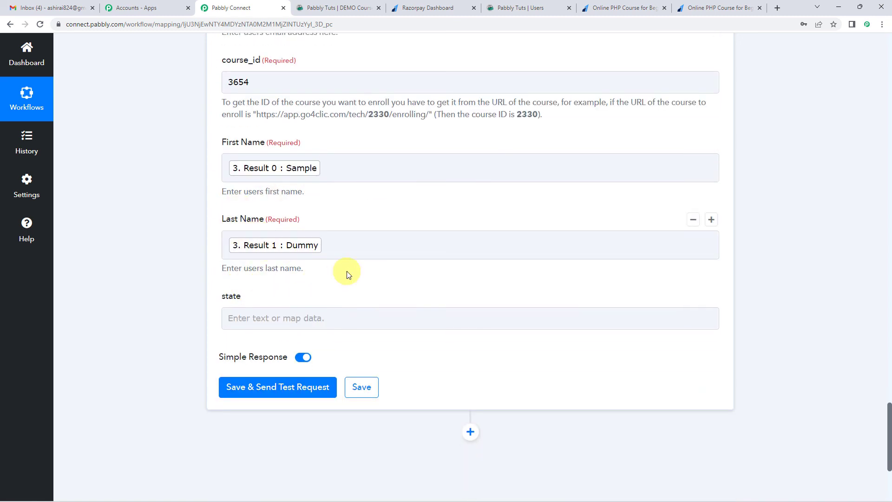
pyautogui.scroll(3, 346, 274)
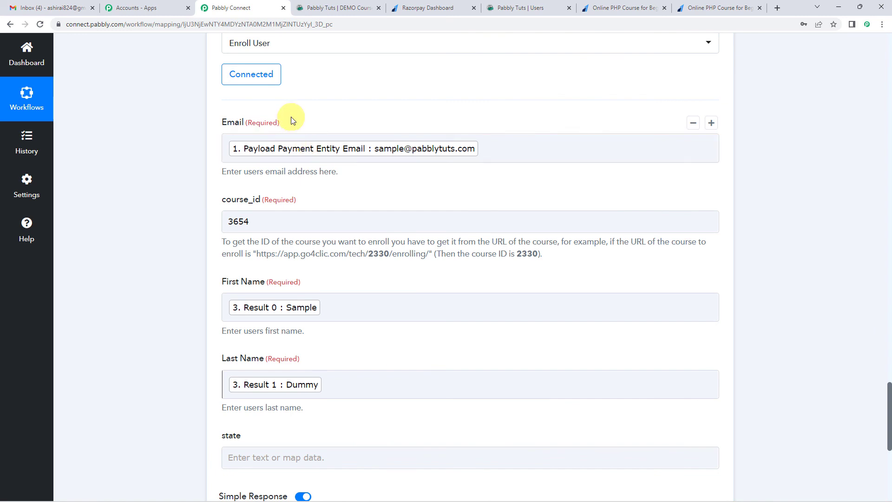
# Step: Save the go4clic Enroll User step and send its test request, leaving state empty
pyautogui.scroll(-1, 294, 117)
pyautogui.scroll(-5, 294, 120)
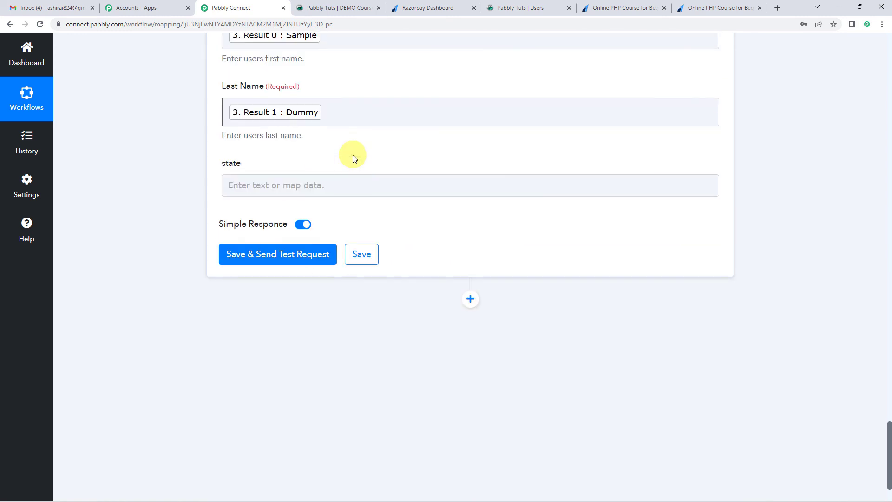
pyautogui.click(277, 248)
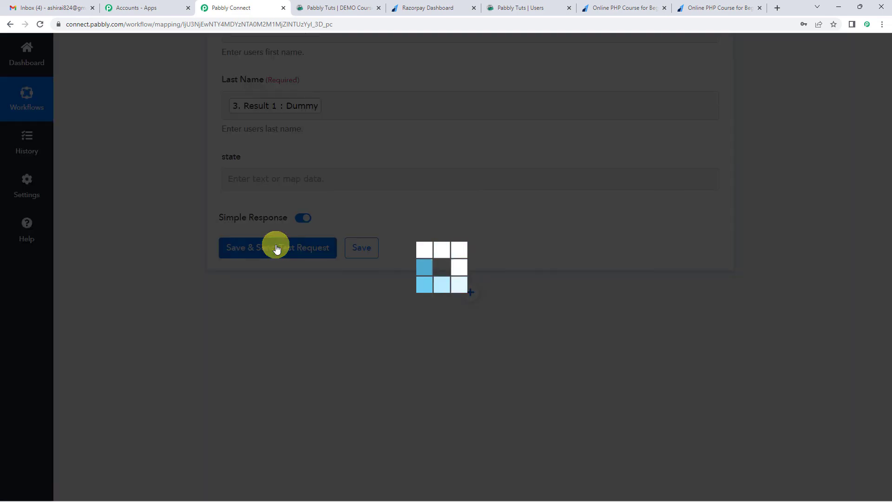
# Step: Examine the user details in the enrollment response and check the Users list in go4clic for the enrolled customer
pyautogui.scroll(-2, 397, 226)
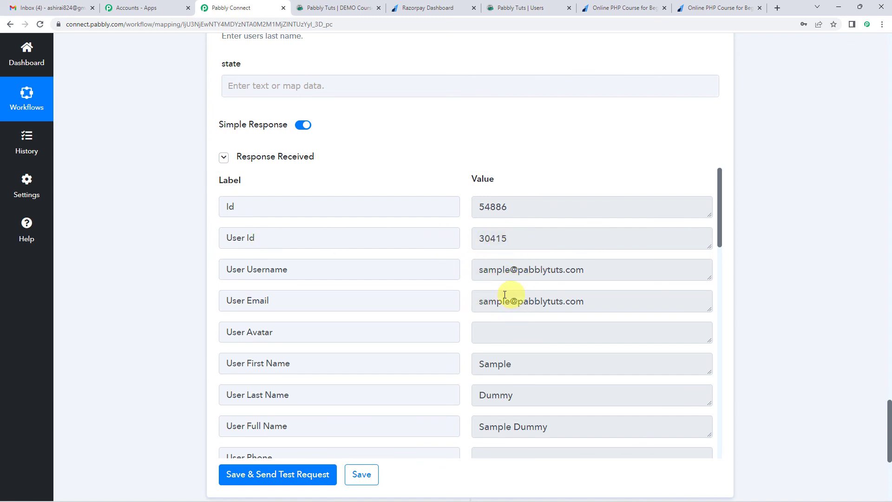
pyautogui.scroll(-1, 530, 205)
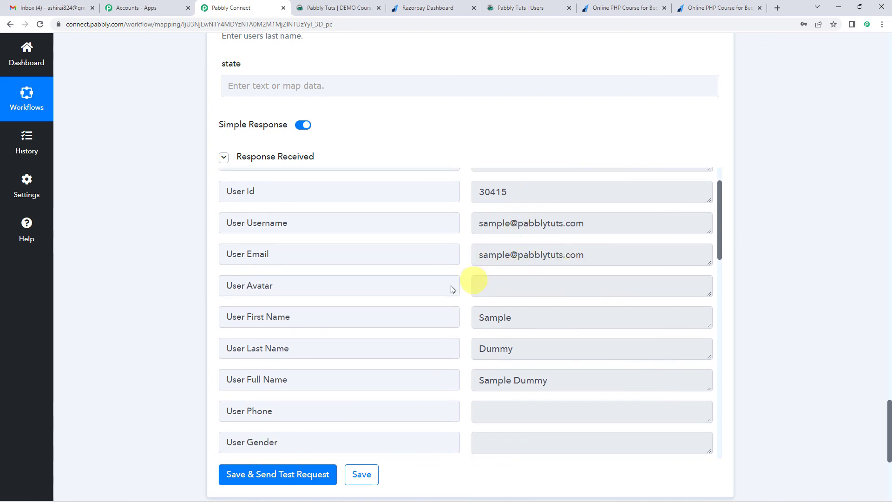
pyautogui.scroll(-1, 500, 312)
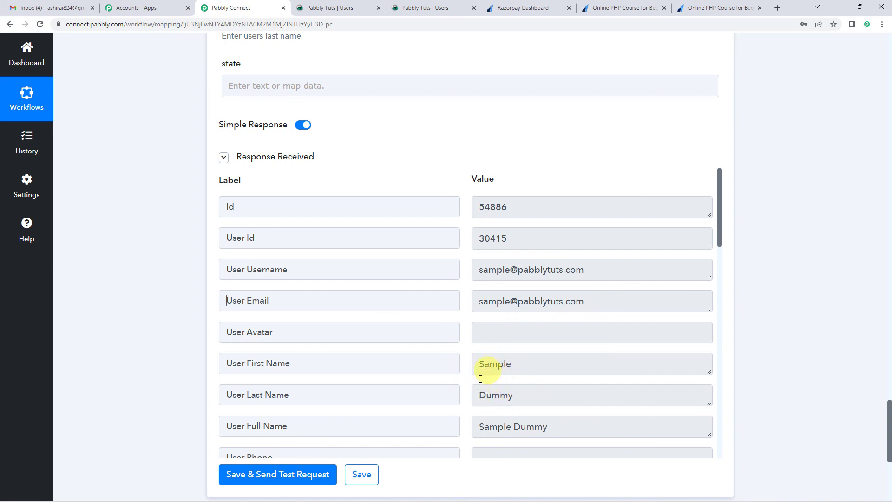
pyautogui.click(329, 9)
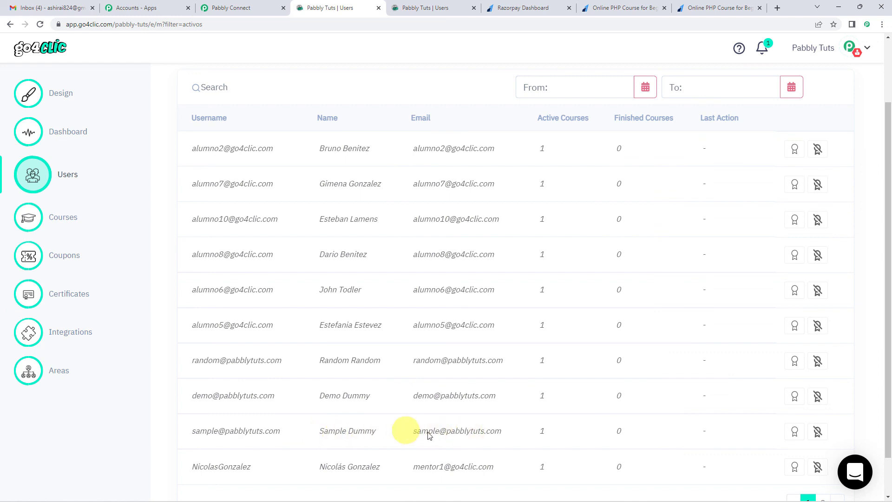
pyautogui.click(229, 8)
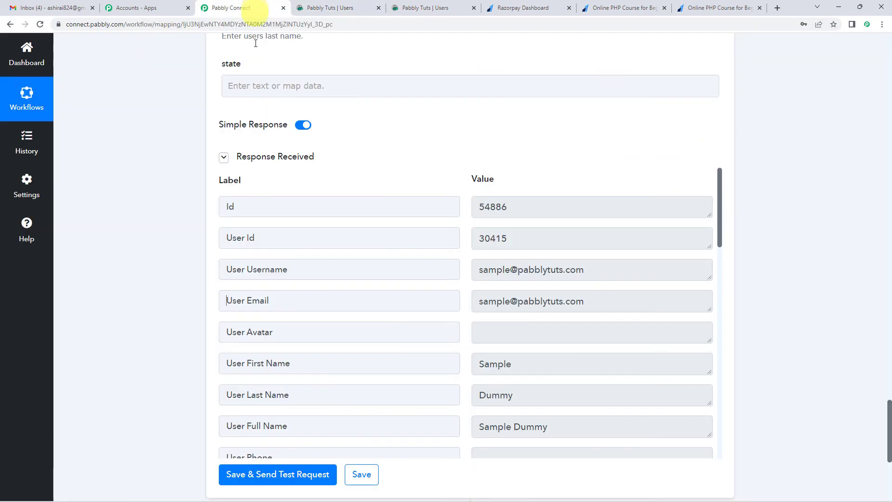
# Step: Collapse the go4clic, Razorpay, Number Formatter and Text Formatter steps of the Razorpay To go4clic workflow
pyautogui.scroll(7, 183, 266)
pyautogui.scroll(8, 179, 264)
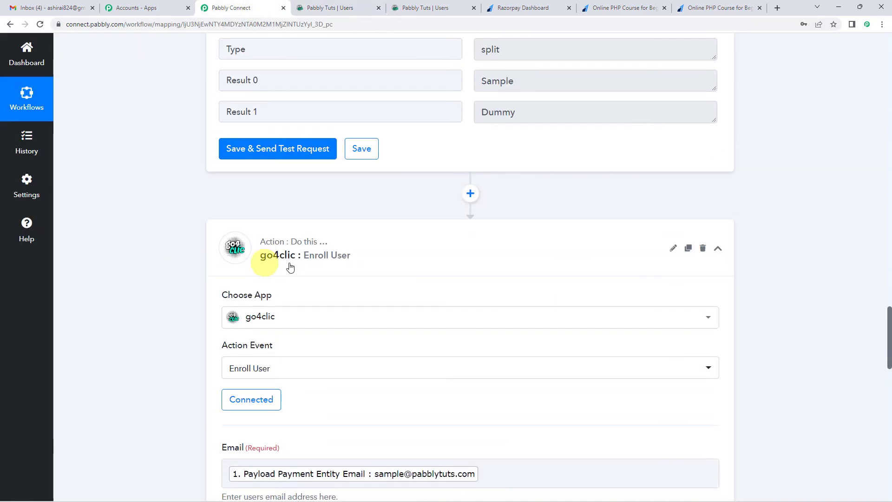
pyautogui.click(300, 261)
pyautogui.scroll(15, 175, 265)
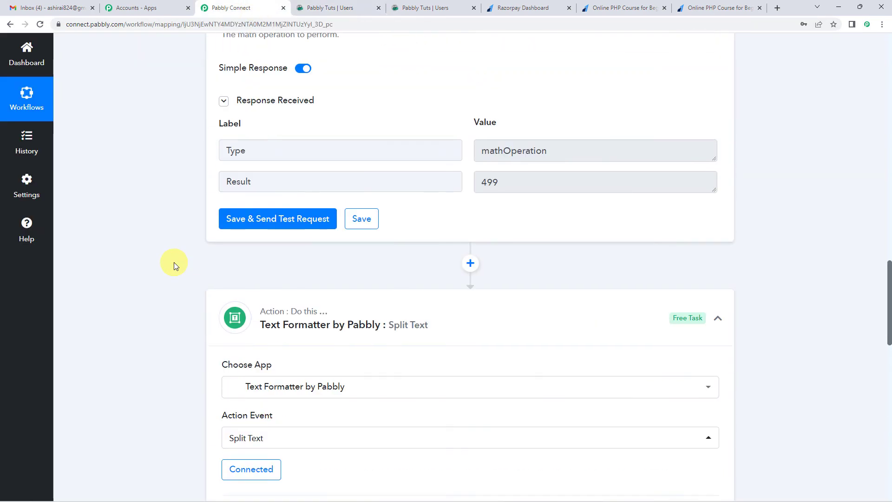
pyautogui.scroll(5, 173, 263)
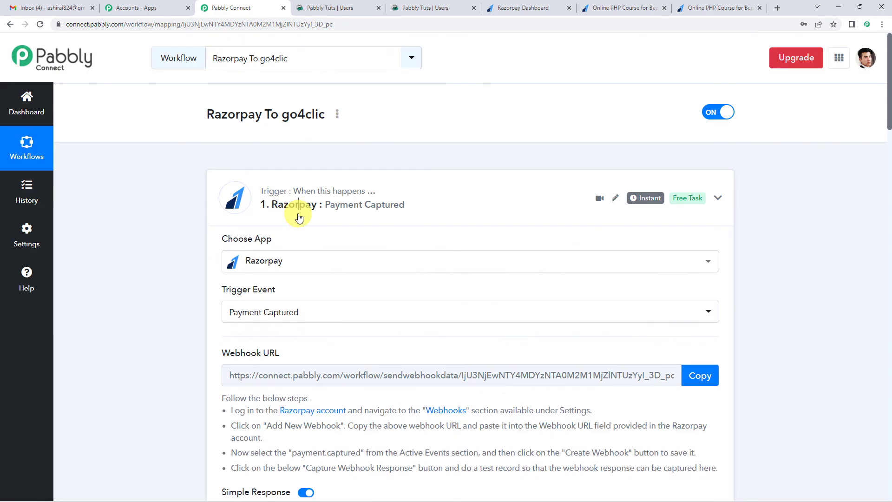
pyautogui.click(295, 215)
pyautogui.click(337, 302)
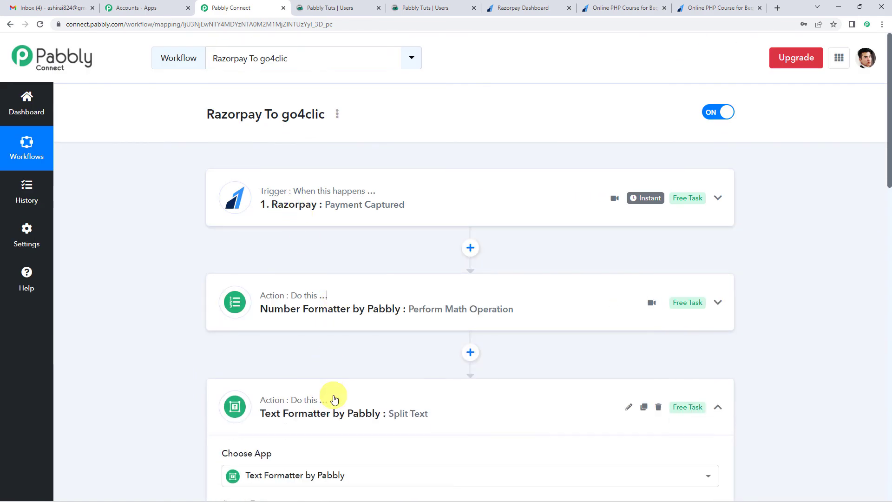
pyautogui.click(333, 395)
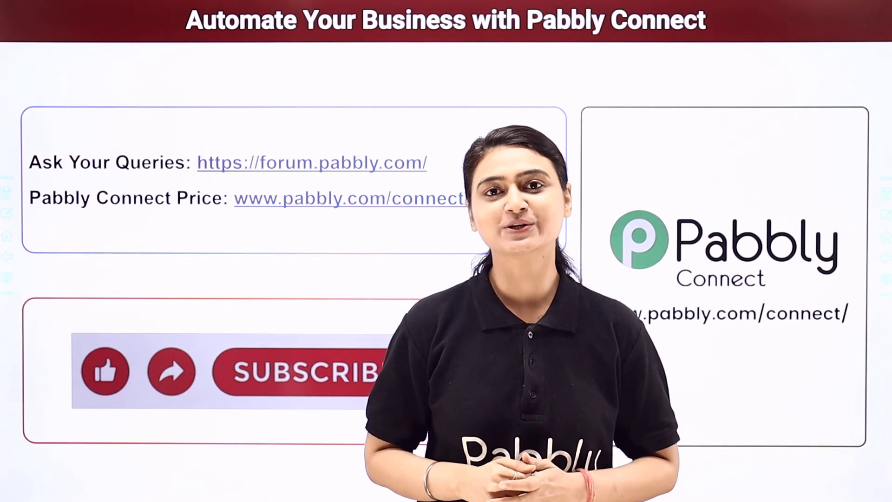